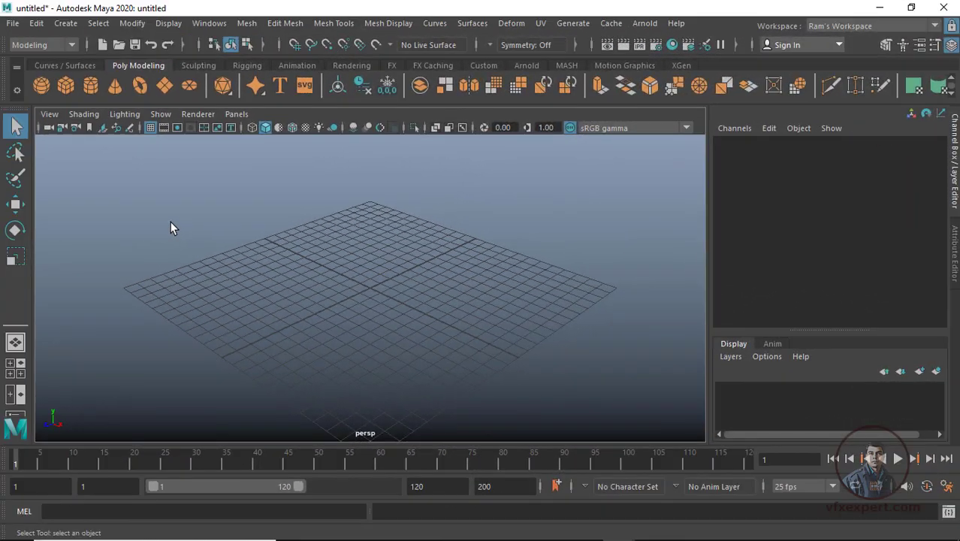
Step: In the new scene options, choose 25 fps as the default time unit and close the options
left_click(18, 25)
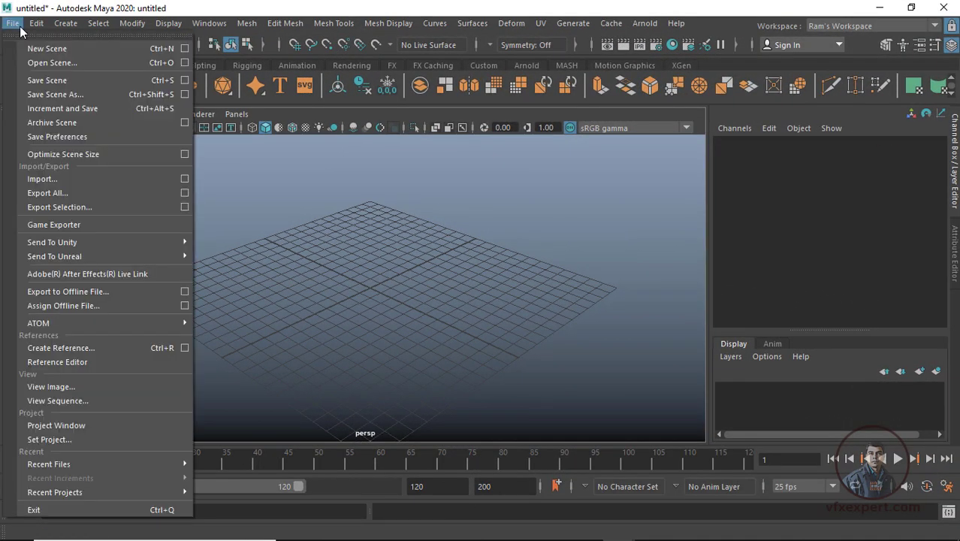
left_click(185, 48)
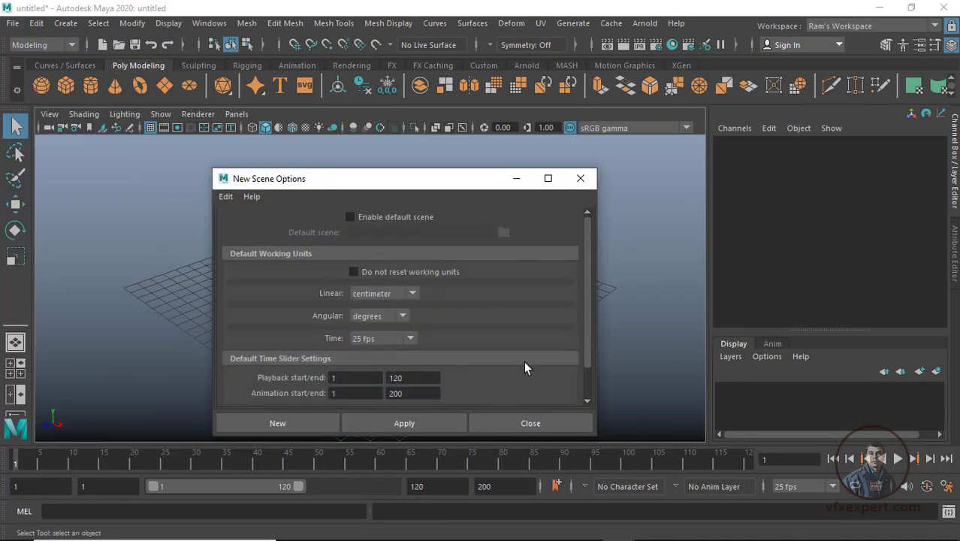
left_click(411, 339)
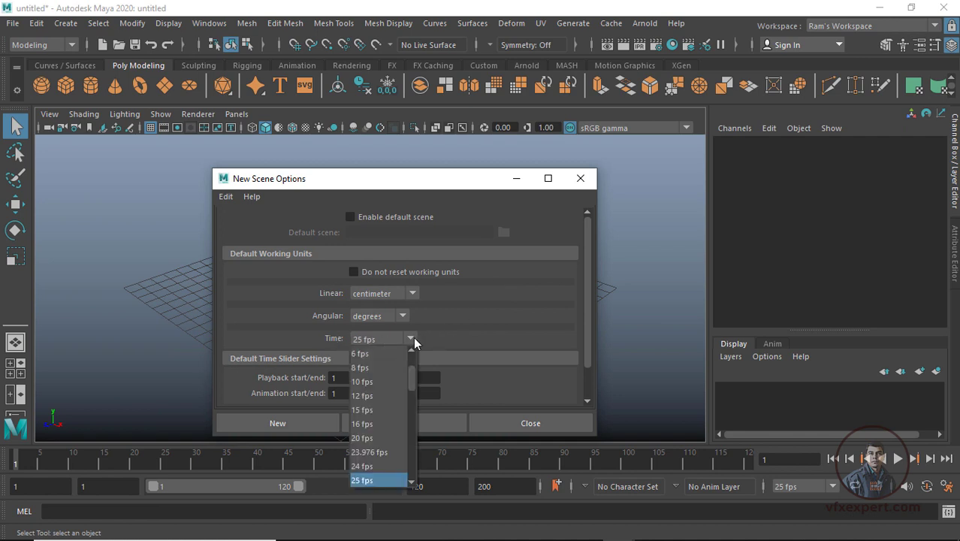
left_click(363, 480)
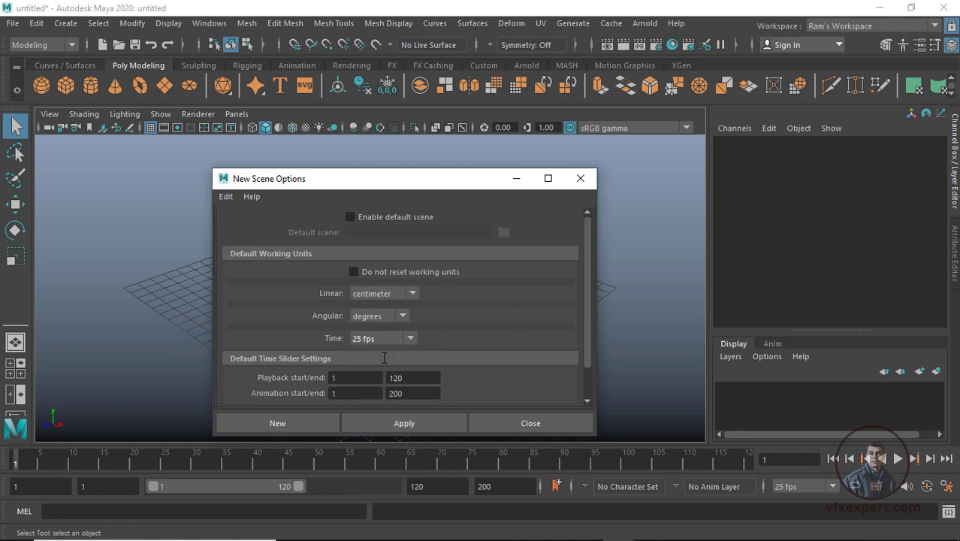
left_click(527, 425)
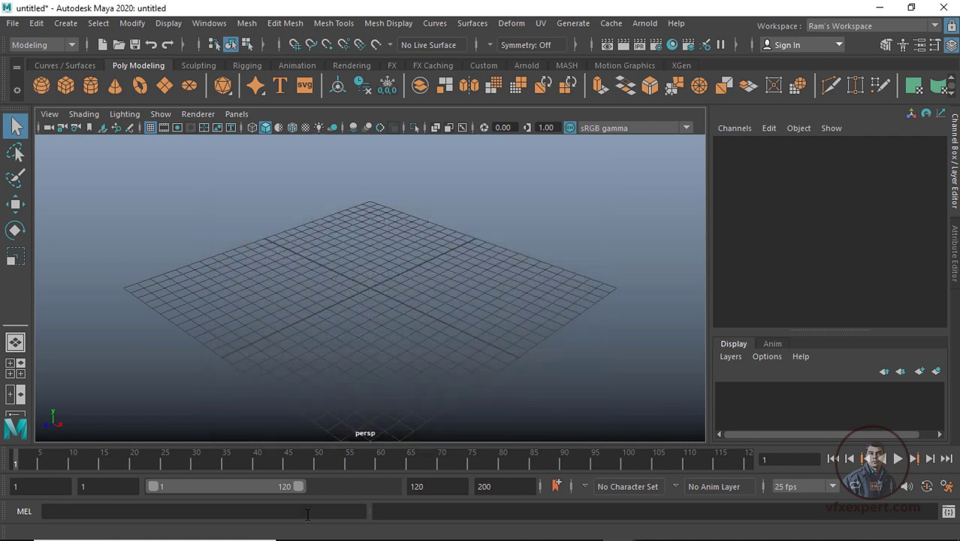
Step: Try to bring the matchmove.ma file from the pf_export folder into the empty scene
left_click(309, 526)
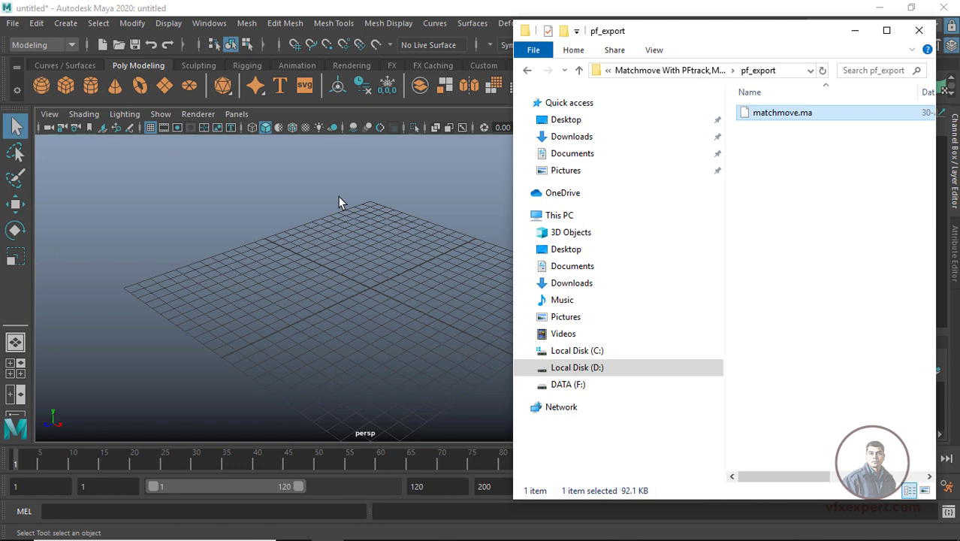
left_click_drag(798, 113, 232, 187)
Step: Set the linear working unit to meter in the general application preferences and save them
left_click(215, 24)
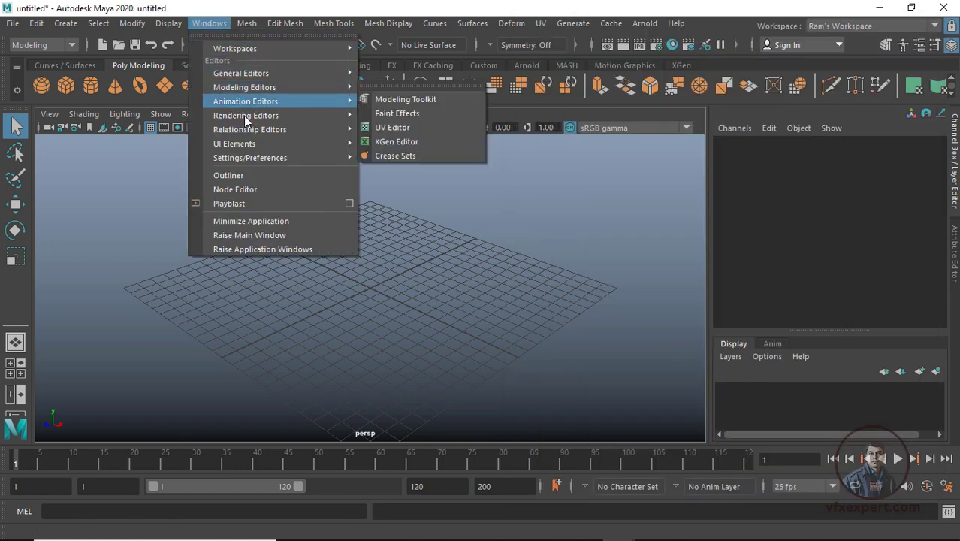
mouse_move(269, 167)
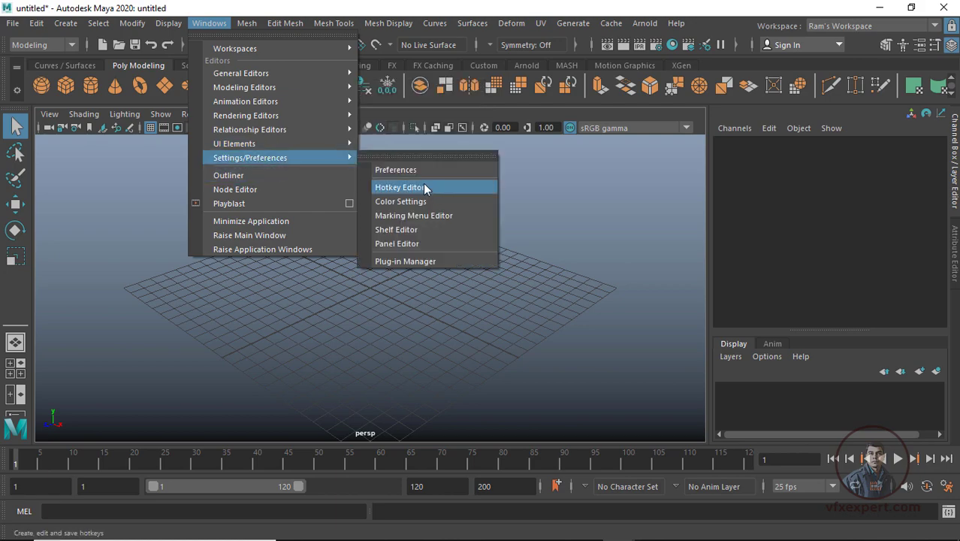
left_click(410, 170)
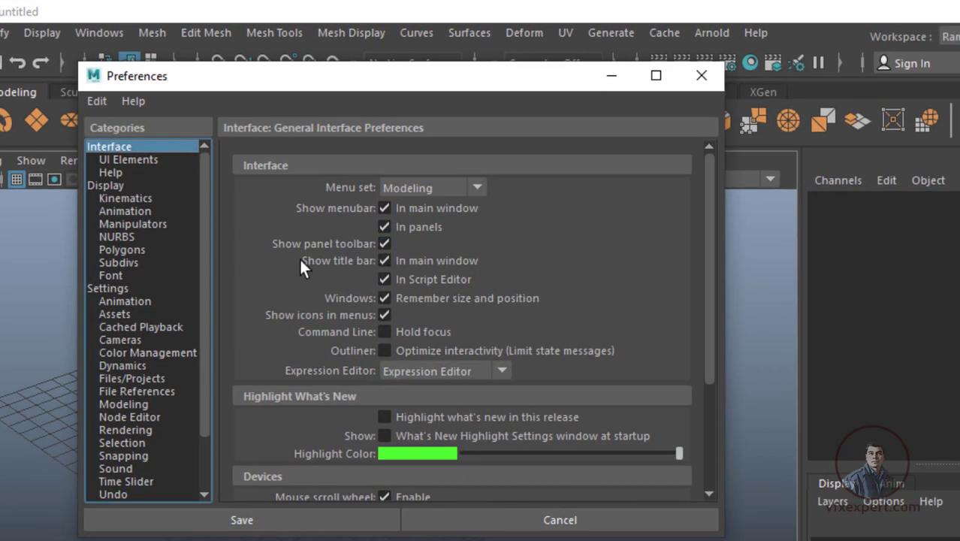
left_click(115, 289)
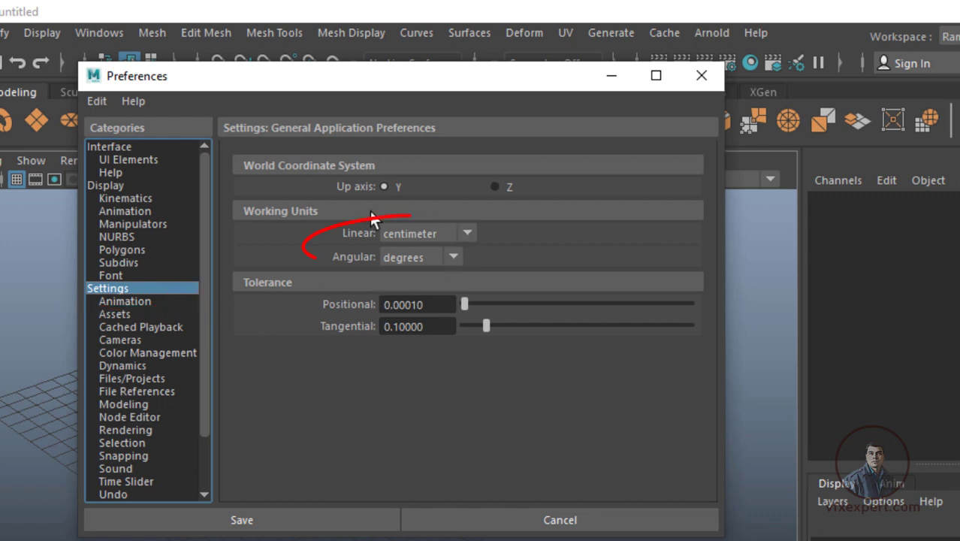
left_click(468, 235)
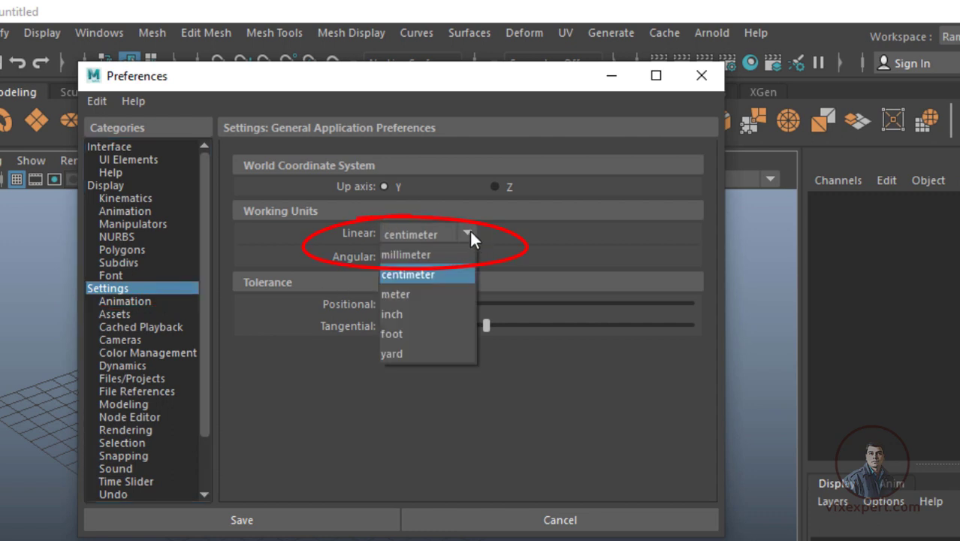
left_click(398, 294)
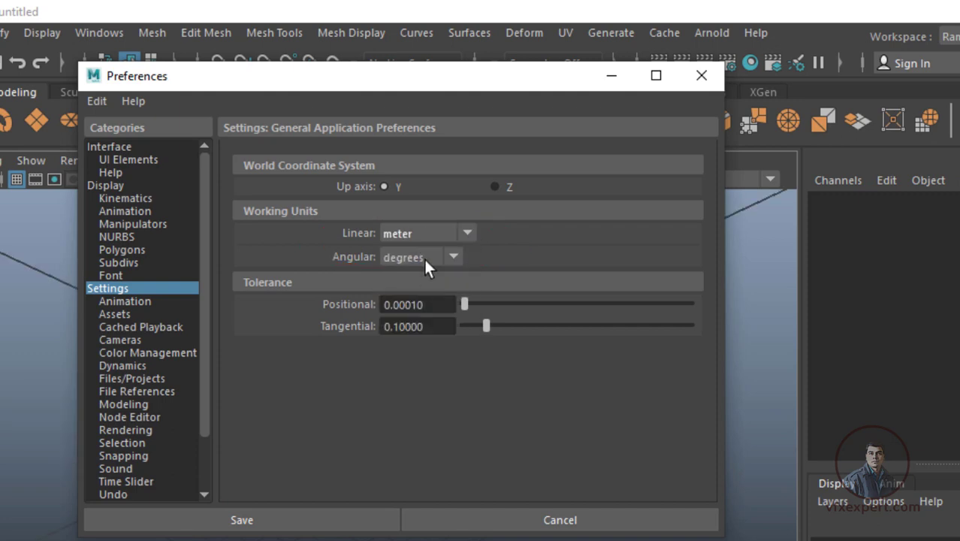
left_click(276, 524)
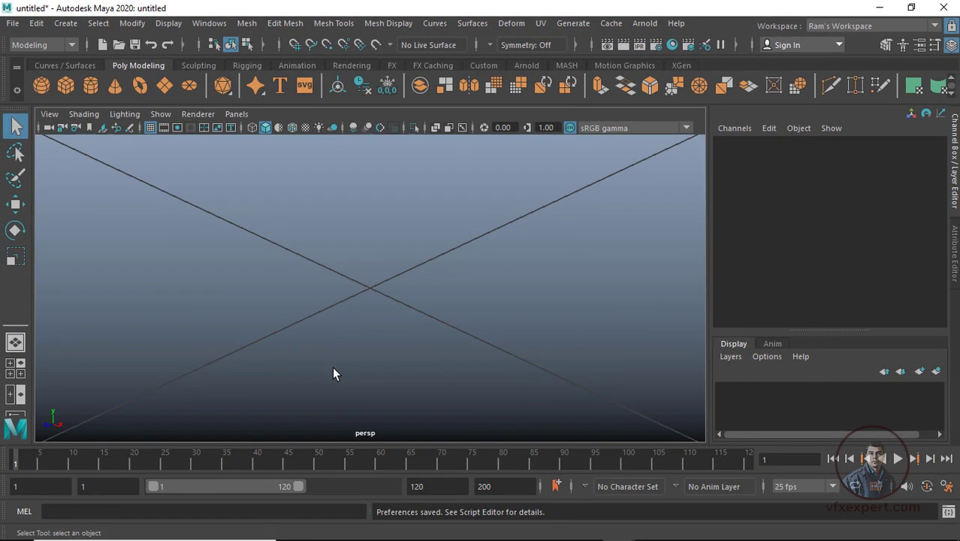
Step: Import matchmove.ma from the pf_export folder into the scene and select the imported camera
left_click(328, 526)
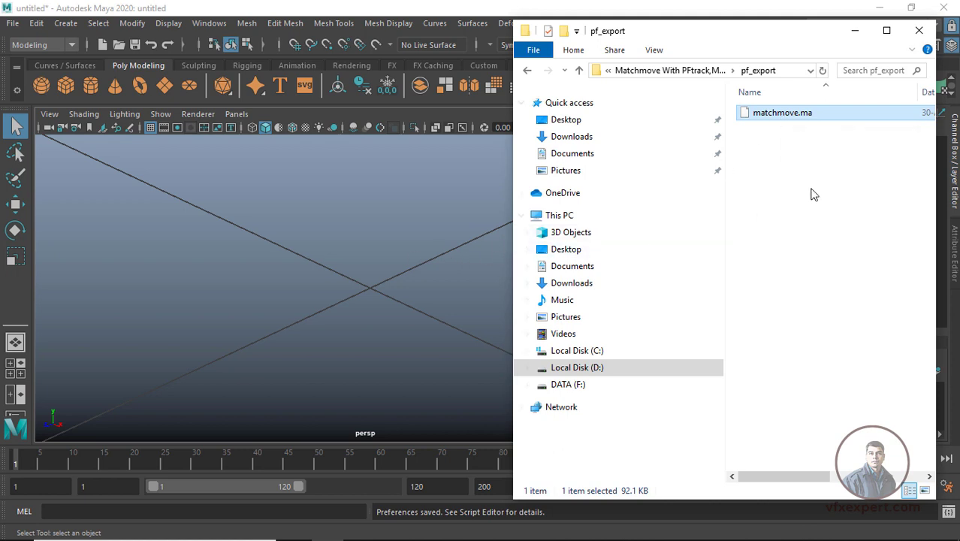
left_click_drag(790, 114, 362, 235)
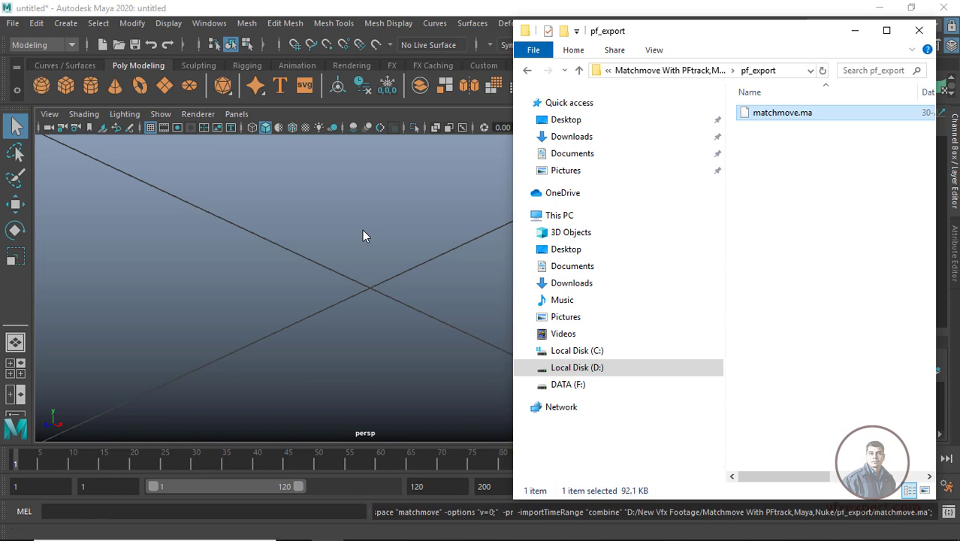
left_click(363, 231)
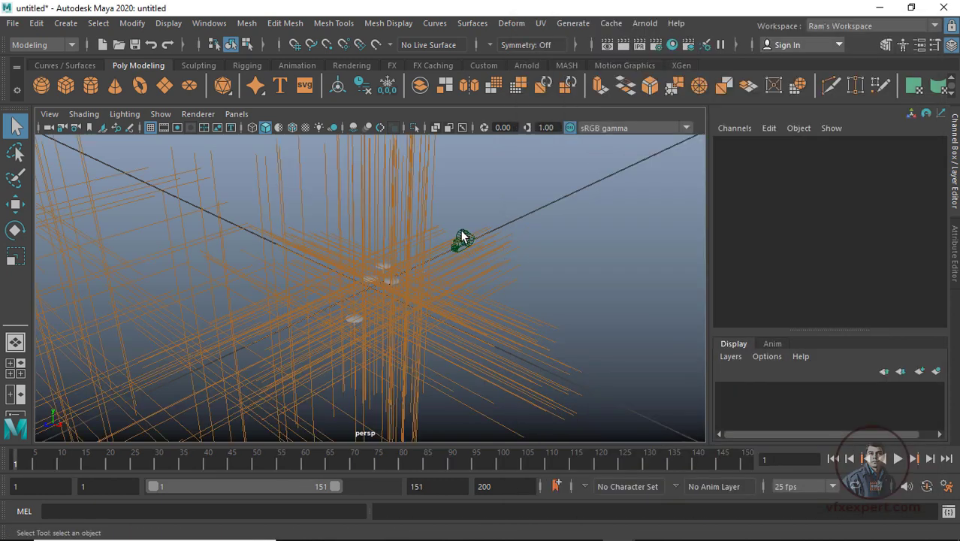
left_click(462, 238)
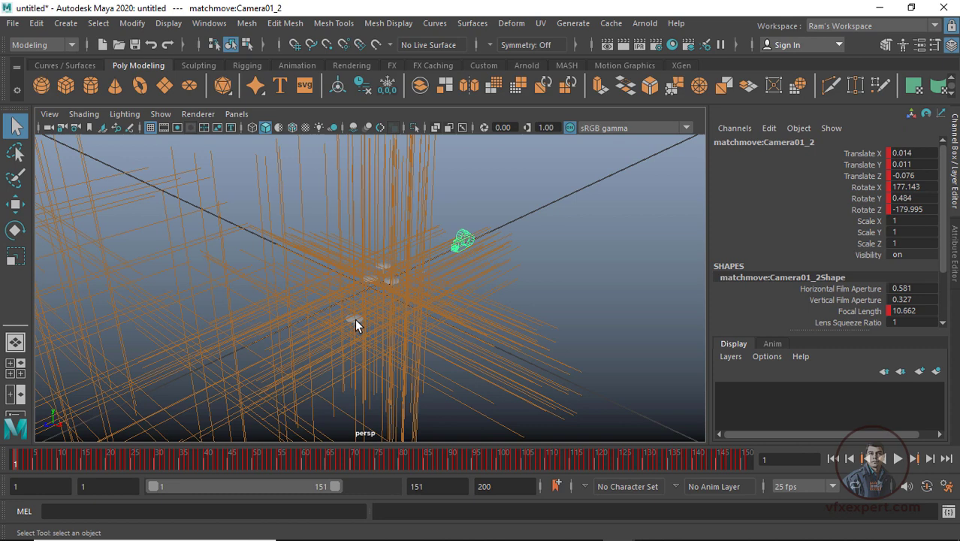
Step: Save the scene under the name pf_setfitting_01 in the project's scenes folder
left_click(14, 24)
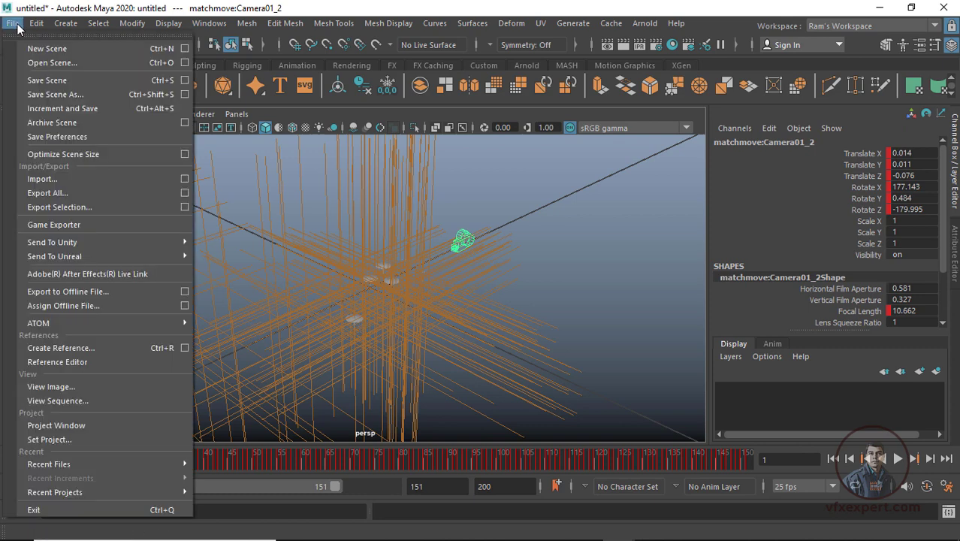
left_click(59, 96)
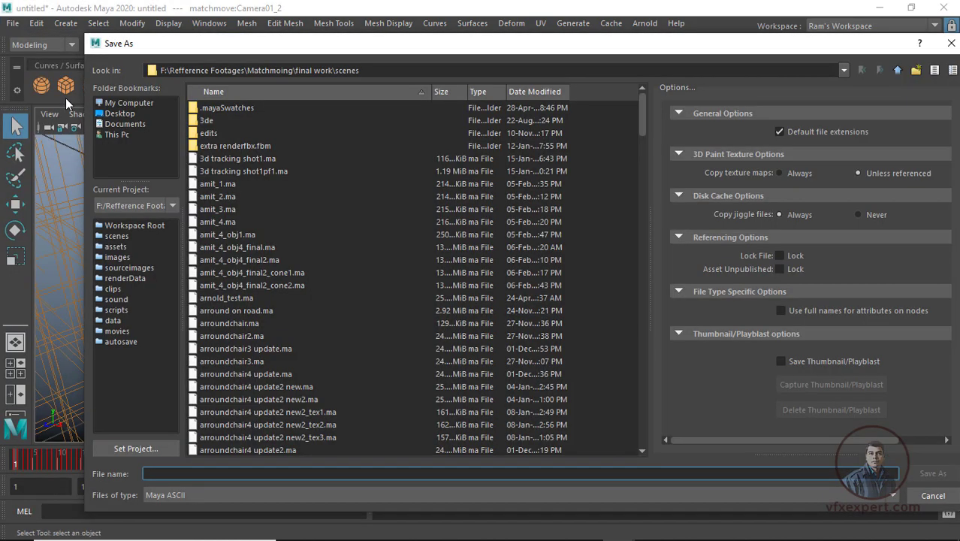
left_click_drag(188, 44, 169, 29)
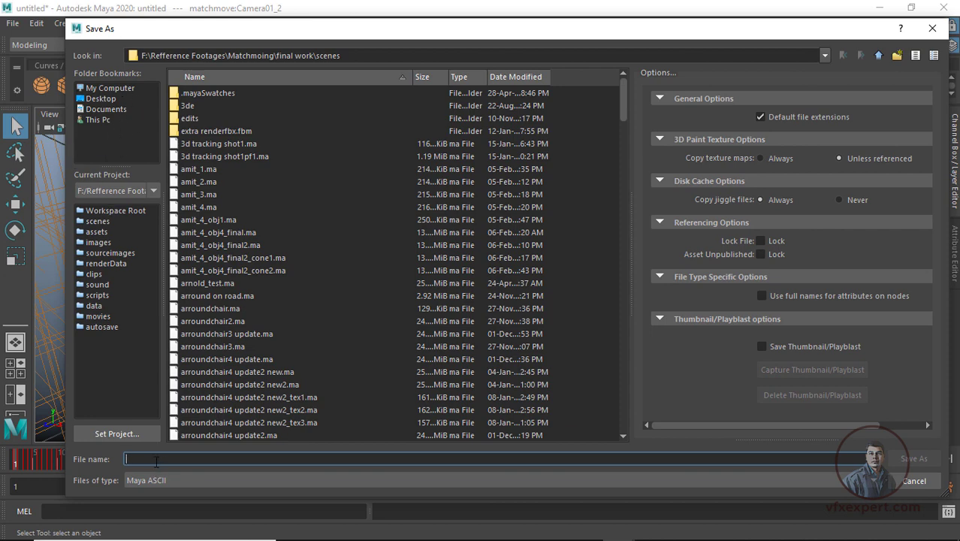
type("pf_setfitting_01")
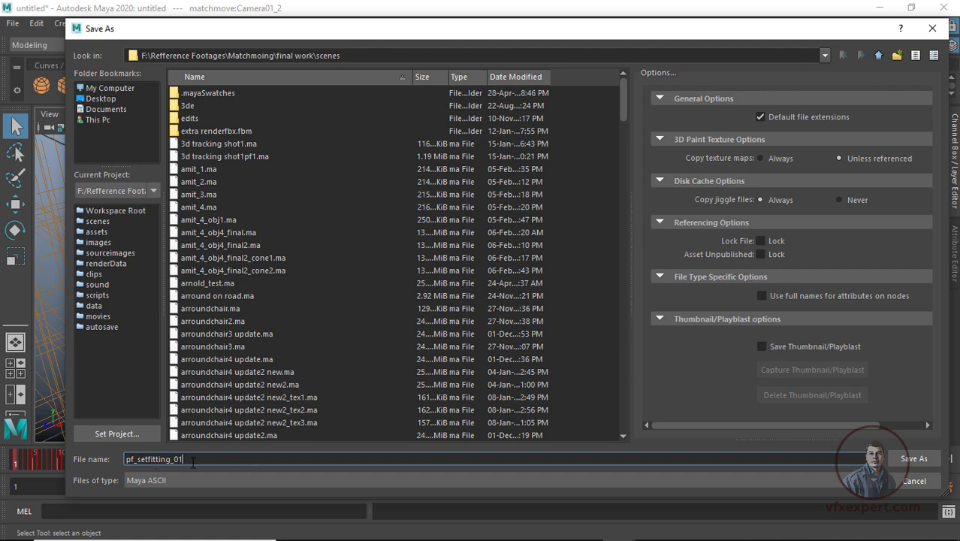
left_click(920, 461)
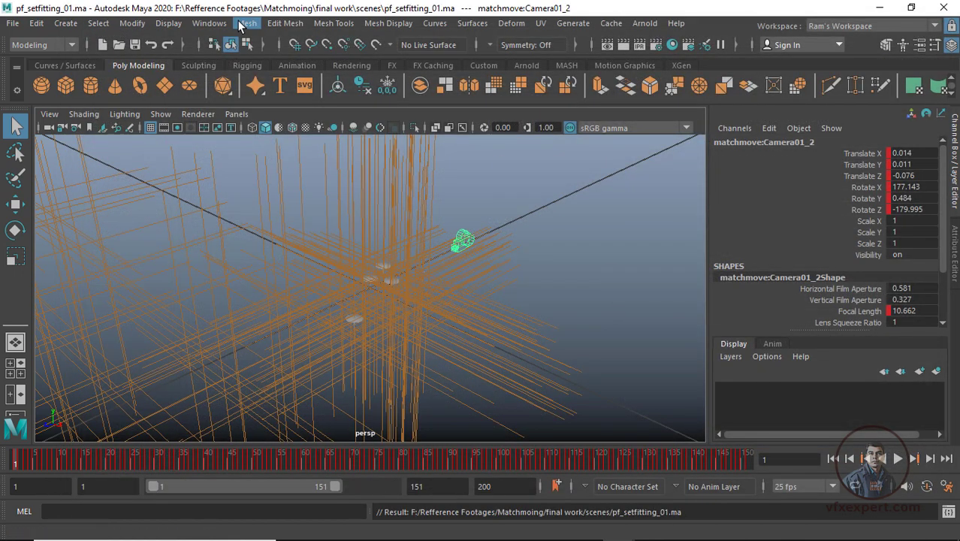
Step: Open the Outliner, expand the matchmove:pf_data group and select its CameraGroup_1 to inspect the imported locators
left_click(209, 23)
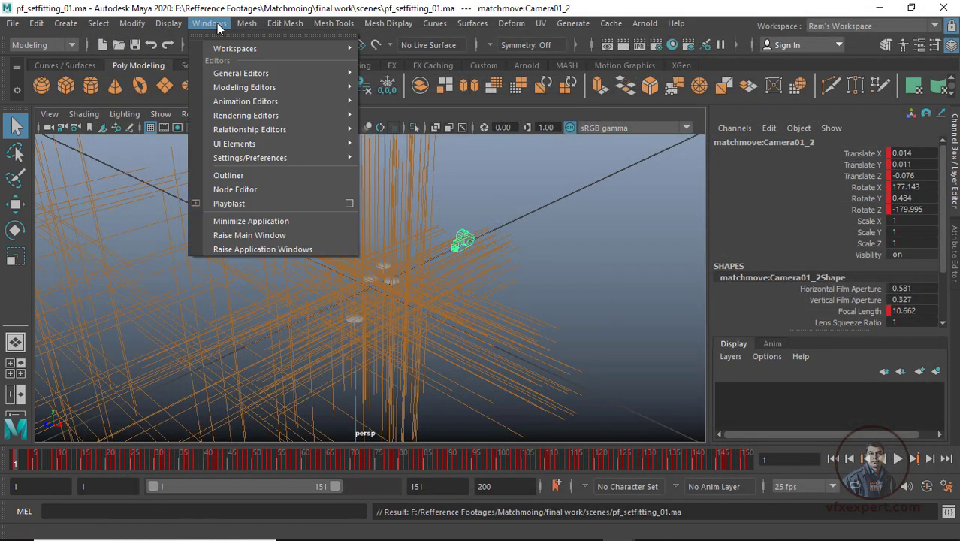
left_click(239, 177)
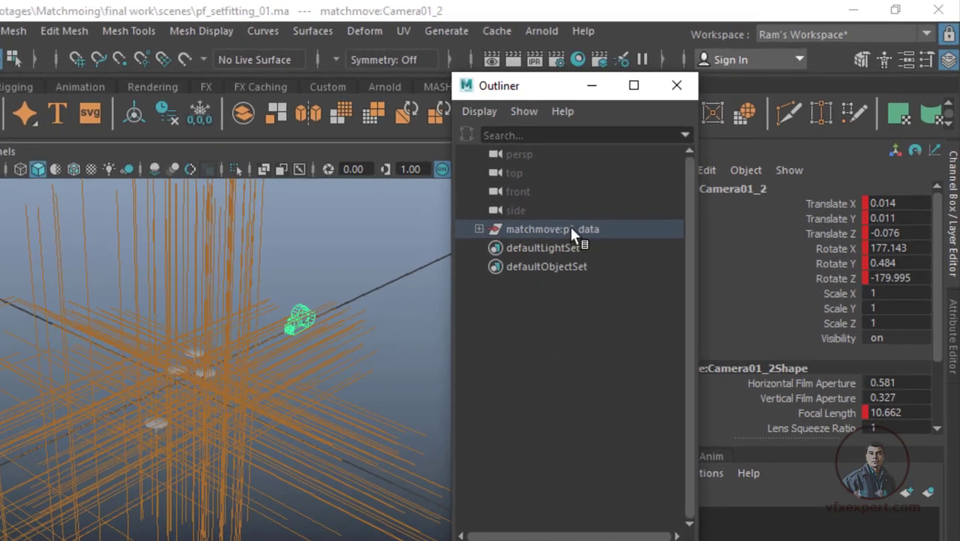
left_click(479, 230)
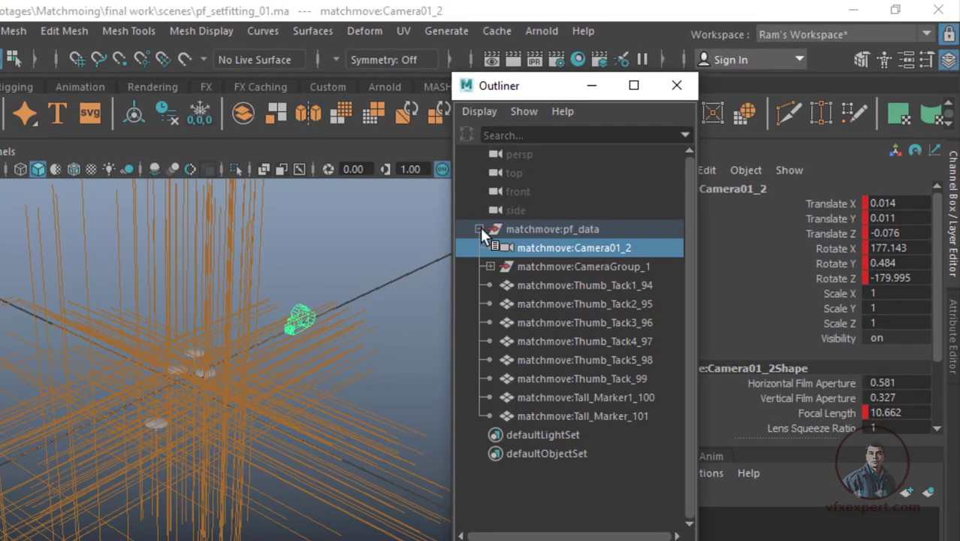
left_click(571, 266)
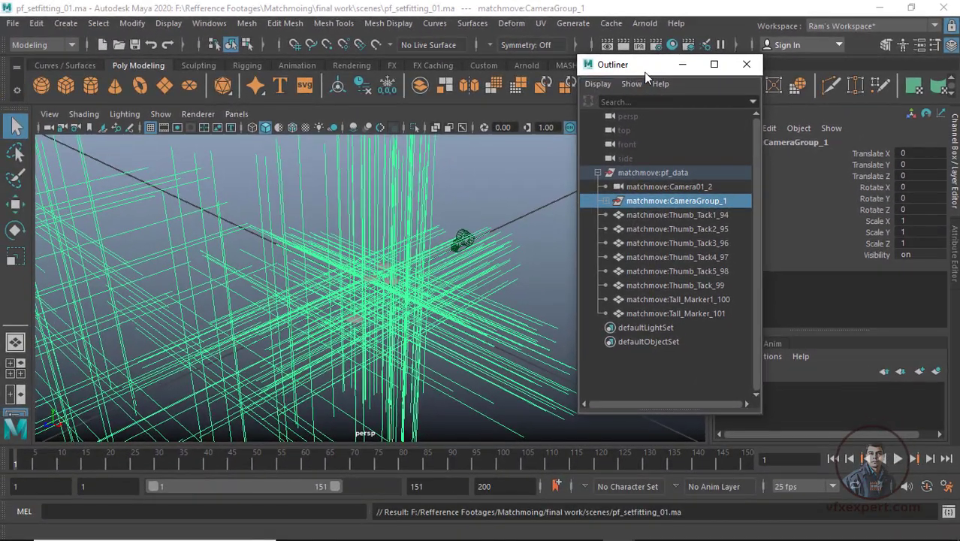
left_click_drag(646, 72, 596, 58)
Step: Put all imported Thumb_Tack and Tall_Marker objects on a new display layer named pf_proxy
left_click(622, 308)
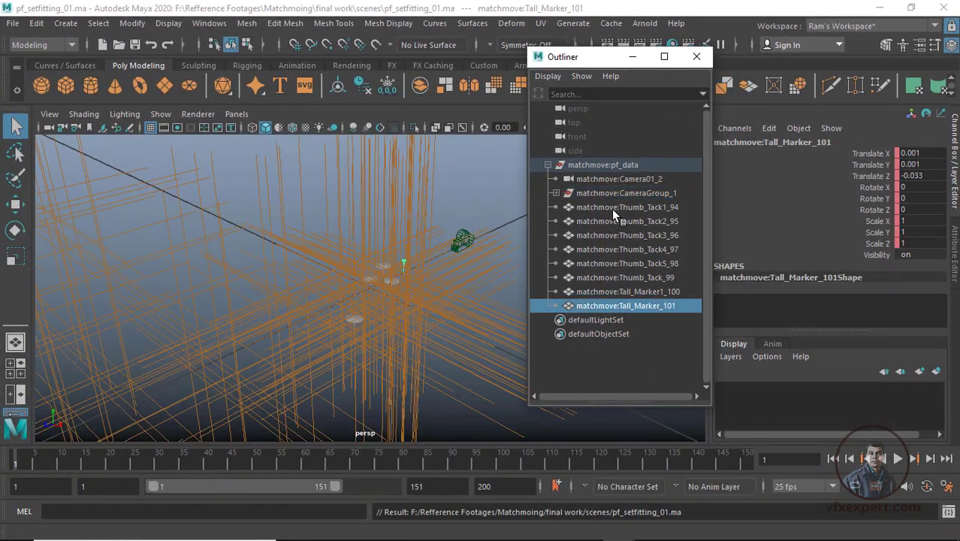
left_click(611, 208, "shift")
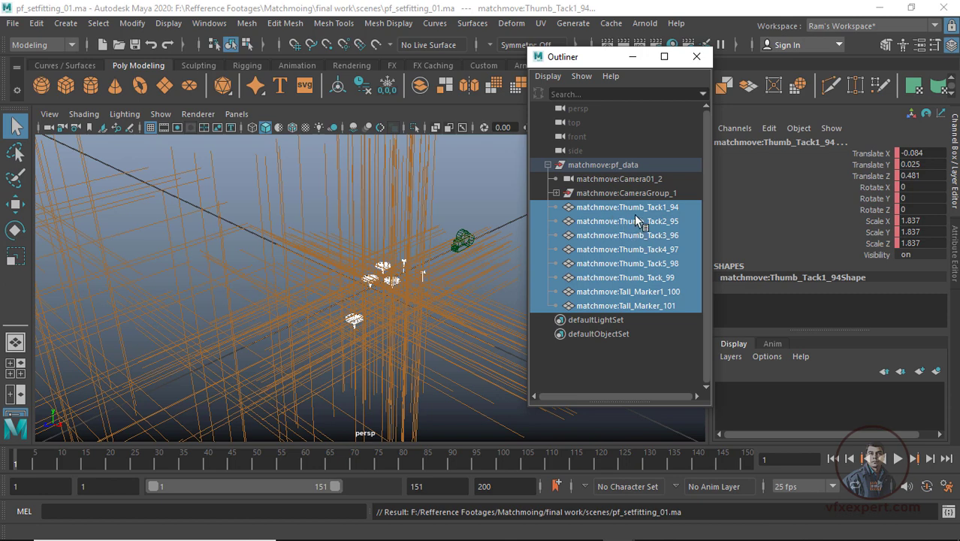
left_click(936, 372)
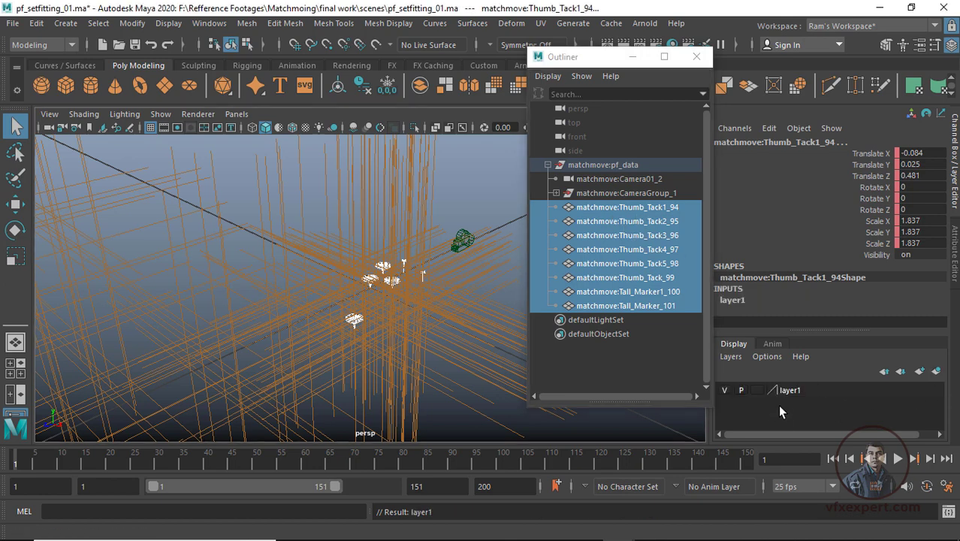
double_click(793, 389)
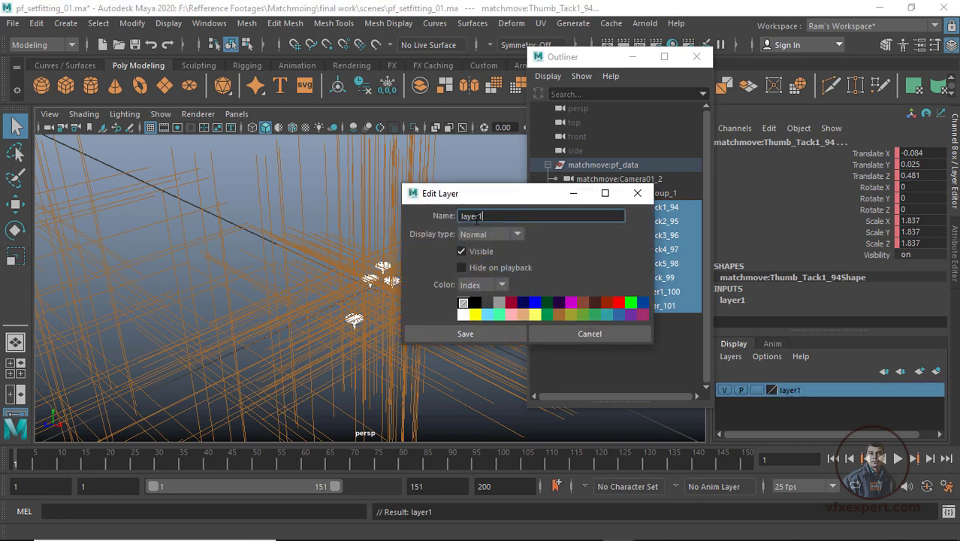
type("pf_proxy")
left_click(517, 333)
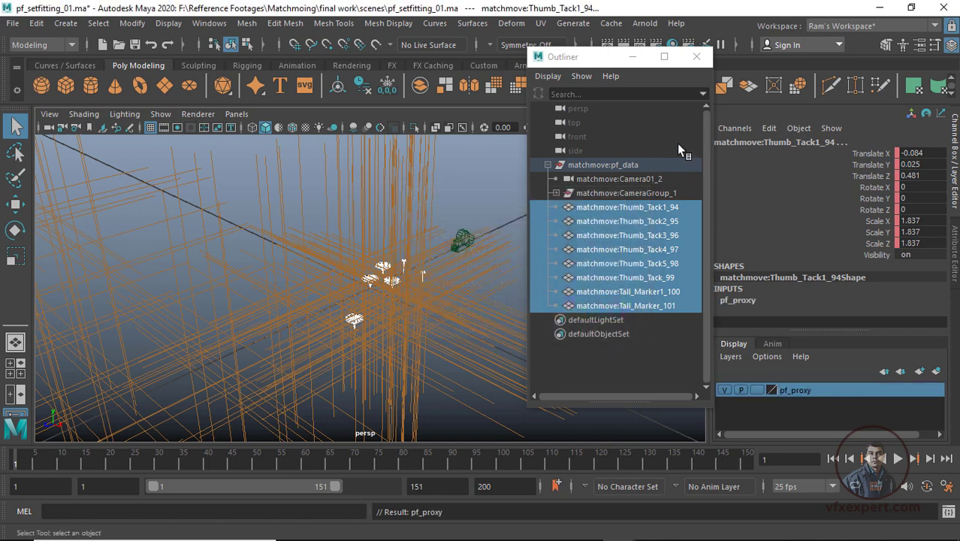
Step: Put matchmove:CameraGroup_1 on a new display layer named pf_locators with yellow as its colour
left_click(603, 193)
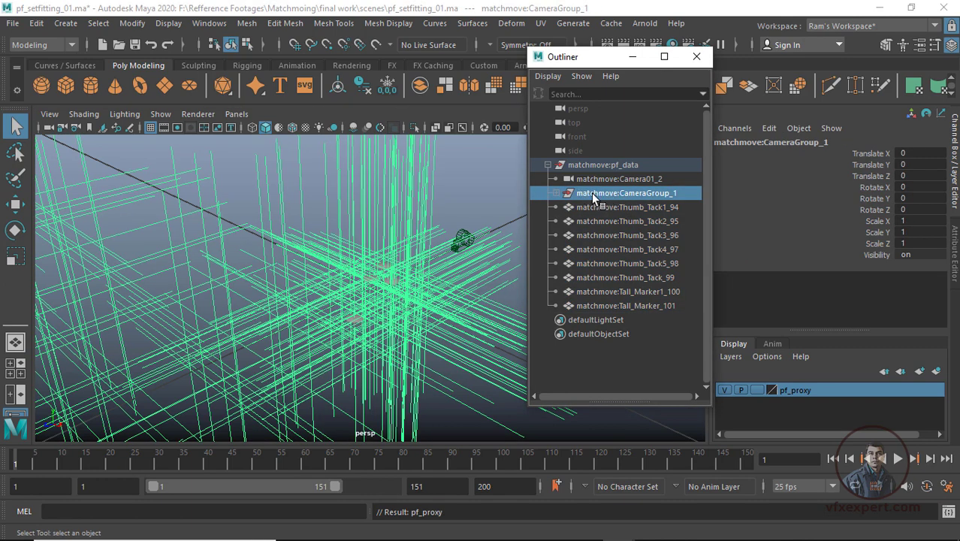
left_click(936, 371)
double_click(793, 392)
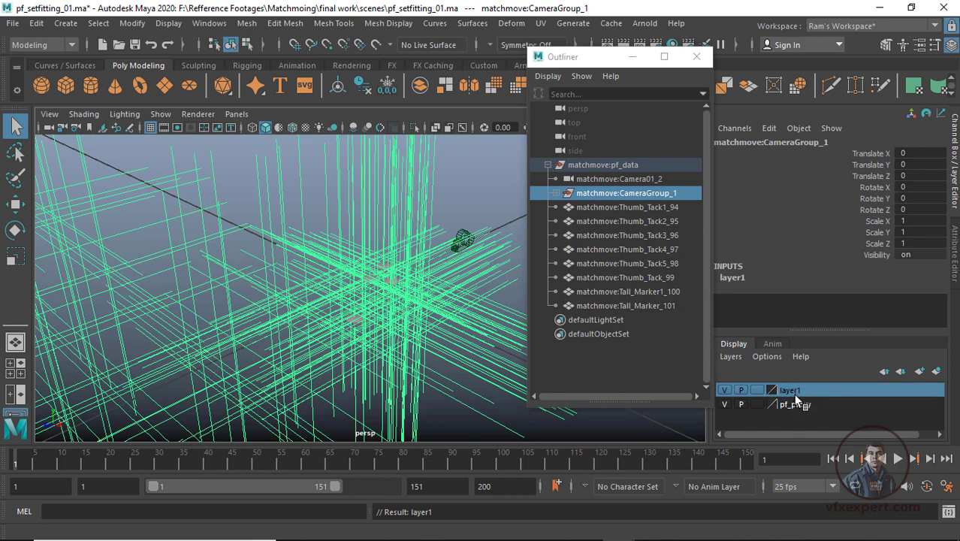
left_click_drag(495, 218, 432, 222)
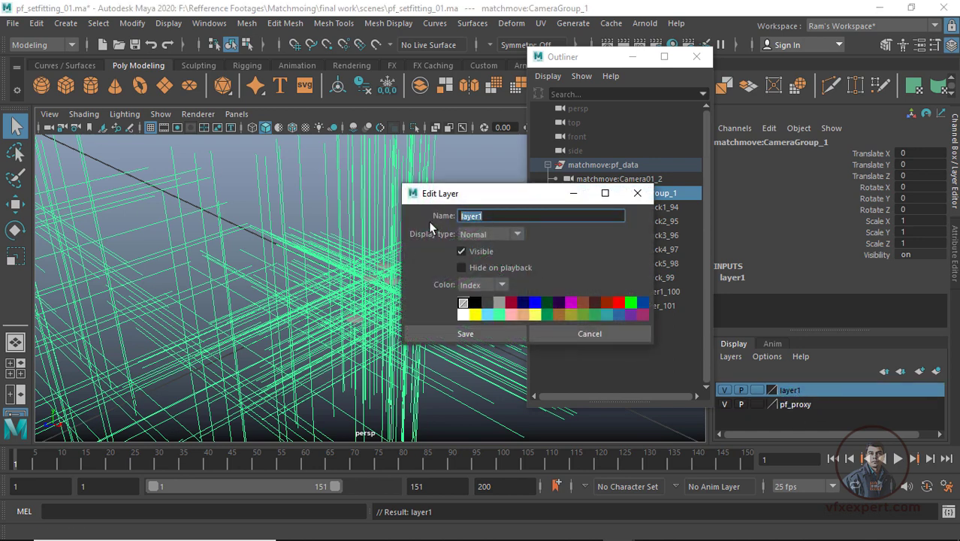
type("pf_locators")
left_click(476, 315)
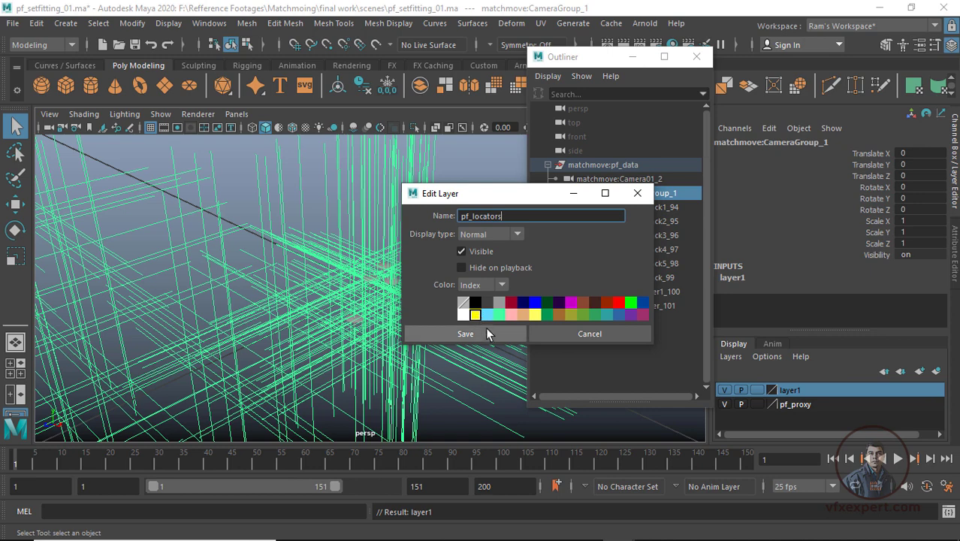
left_click(485, 329)
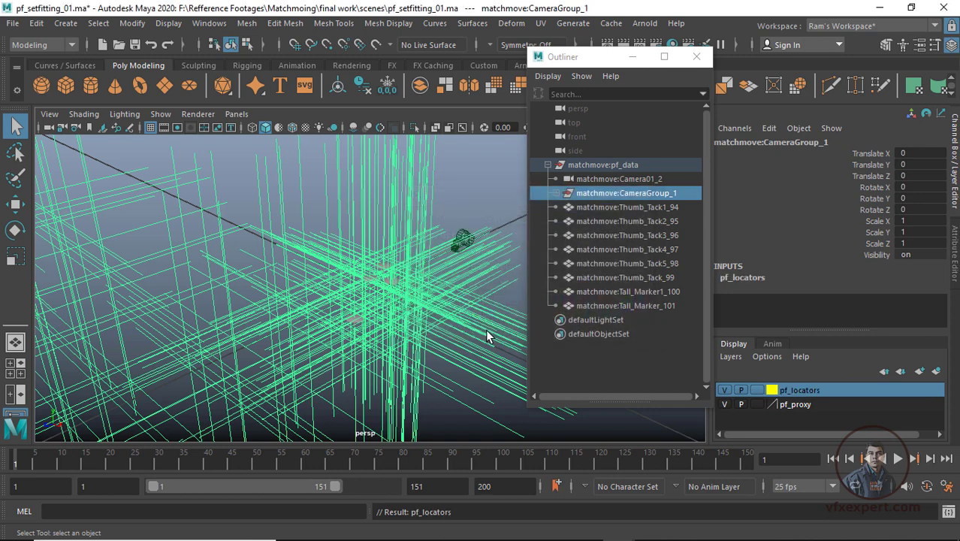
left_click(471, 185)
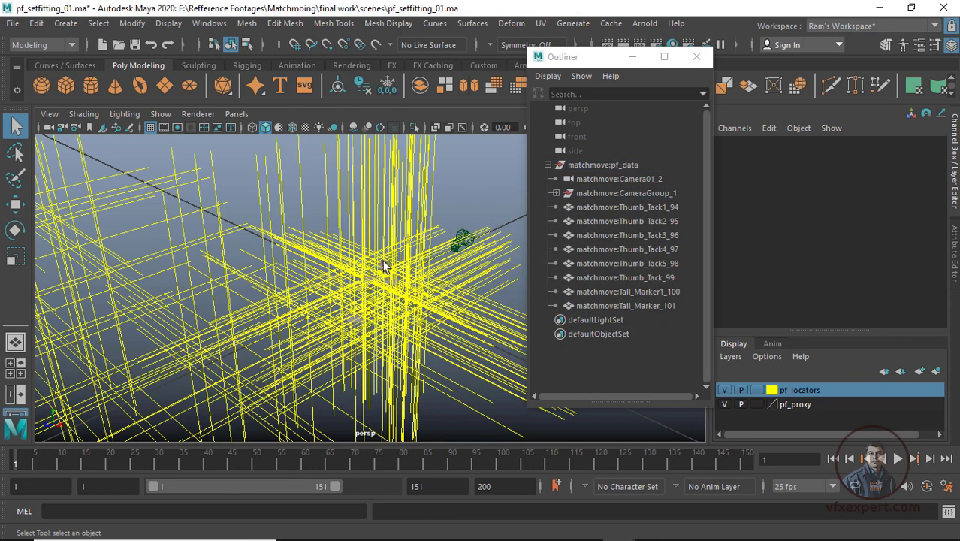
Step: Look through the matchmove:Camera01_2 camera in the viewport
left_click(236, 114)
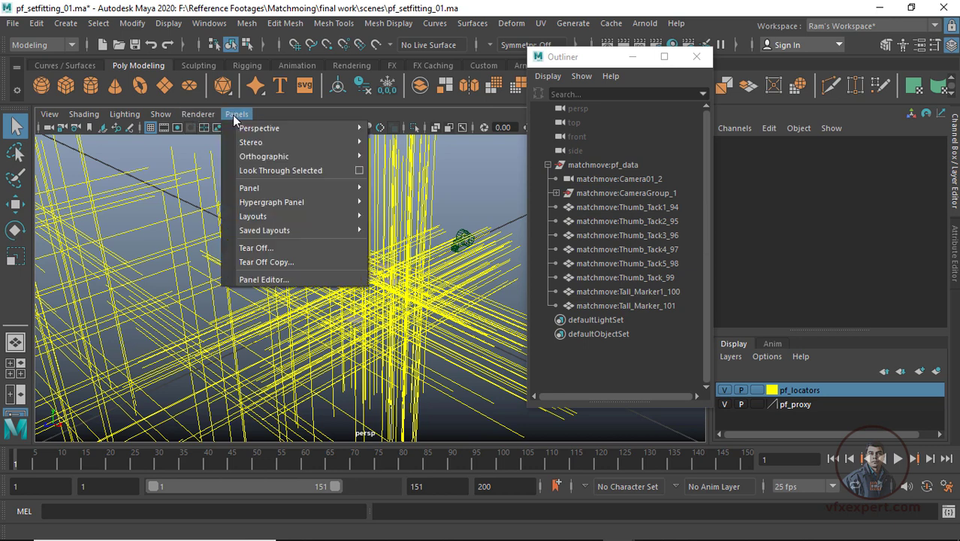
mouse_move(258, 132)
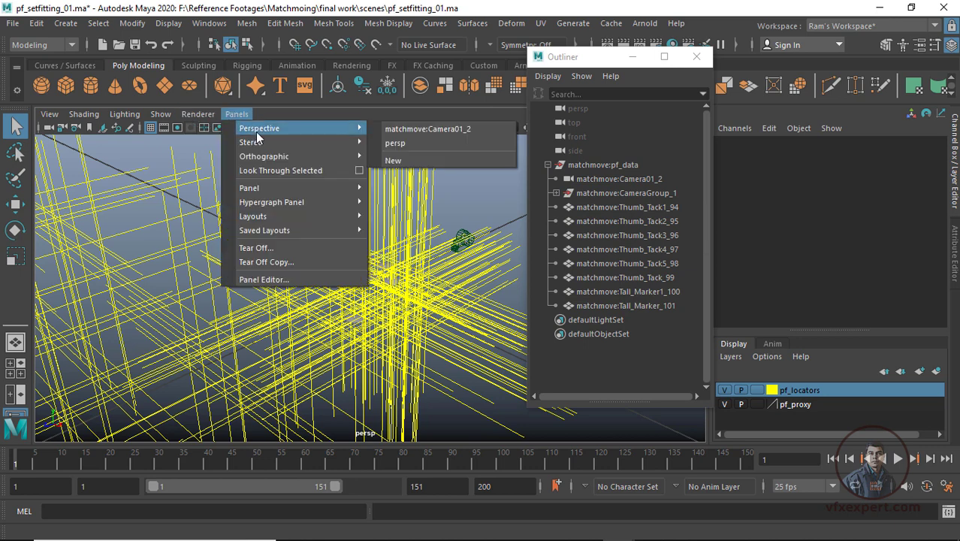
left_click(446, 134)
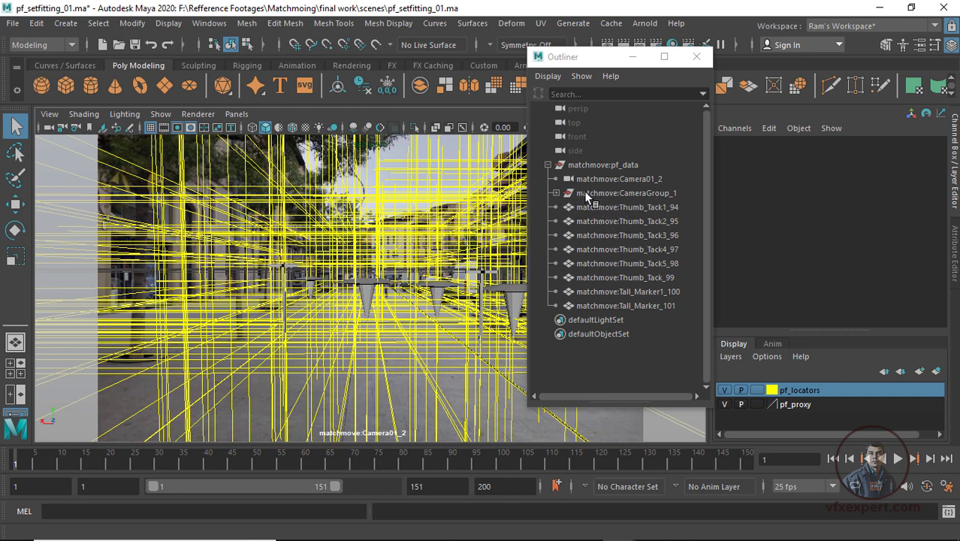
Step: Set Scale X, Y and Z to 0.001 for all the Auto locators inside CameraGroup_1, and collapse the group
left_click(610, 194)
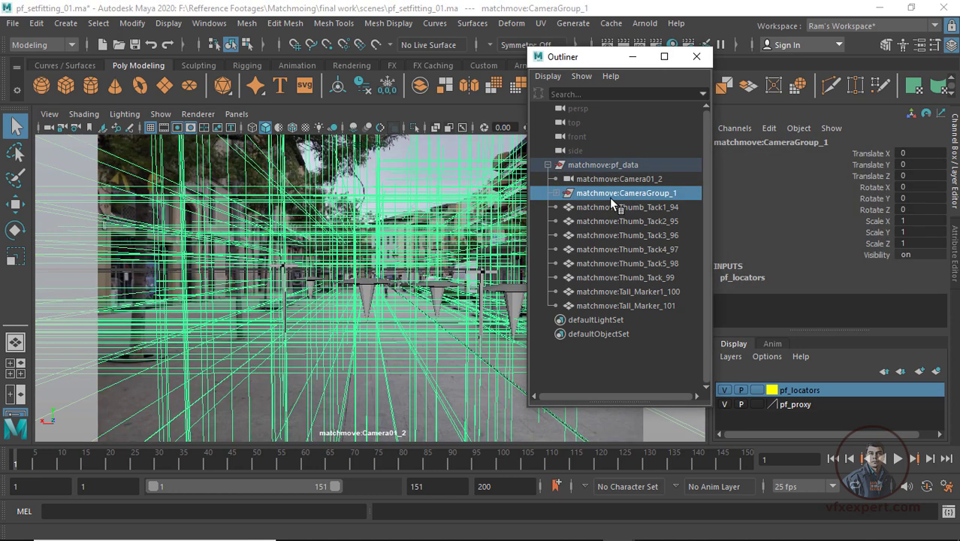
left_click(556, 194)
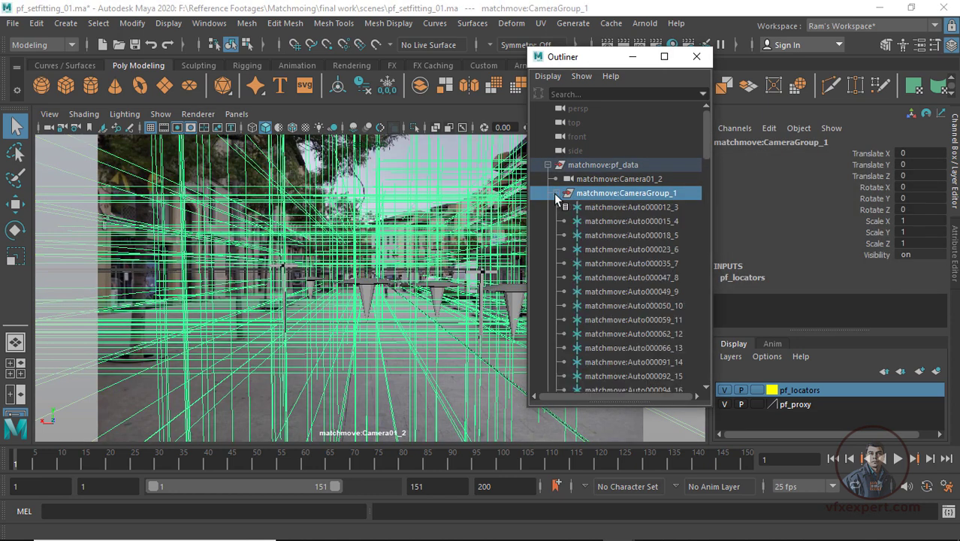
left_click(628, 208)
left_click_drag(706, 150, 706, 359)
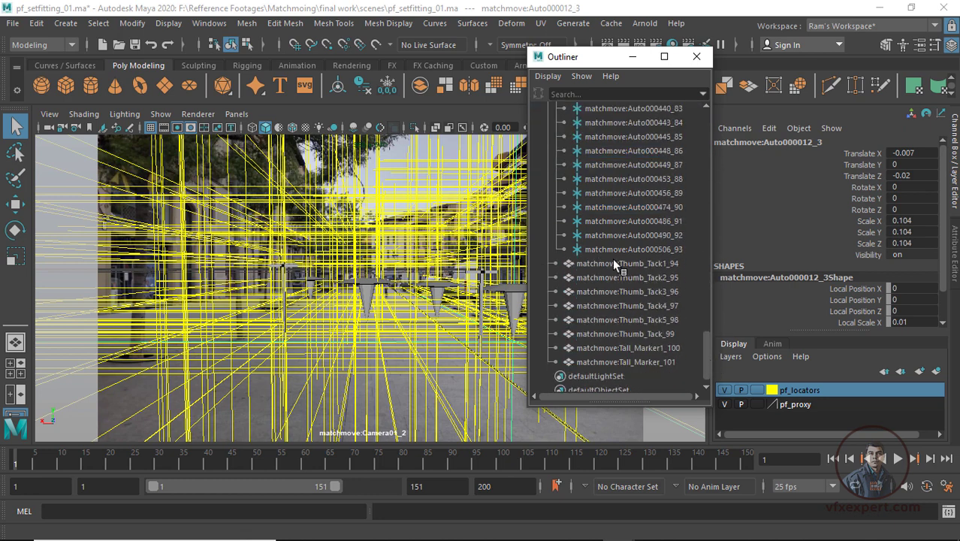
left_click(633, 249, "shift")
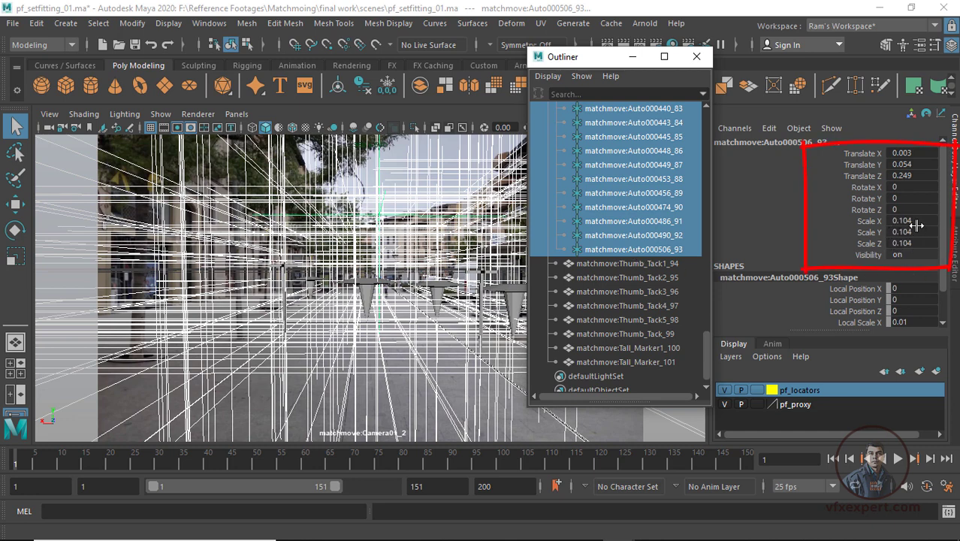
left_click_drag(915, 219, 918, 243)
type("001")
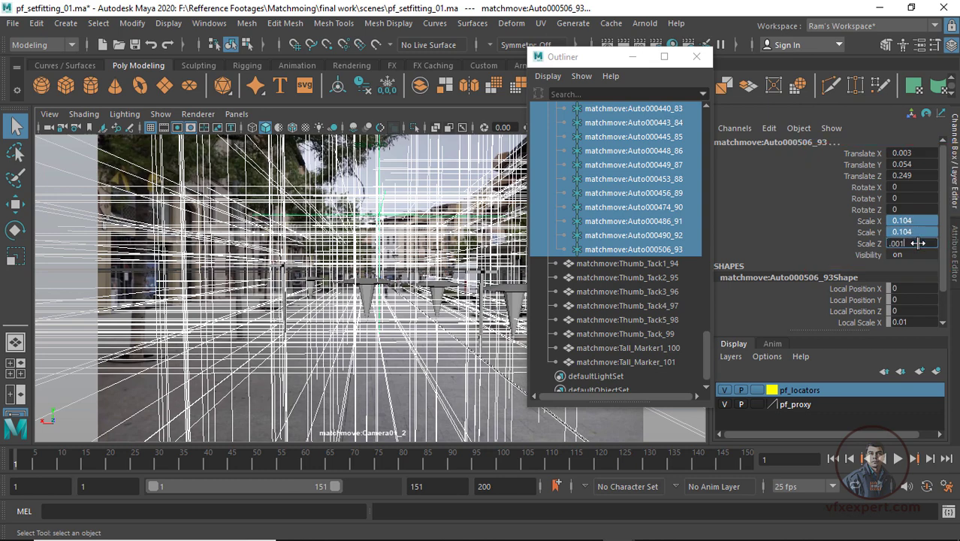
type(".001")
key("Return")
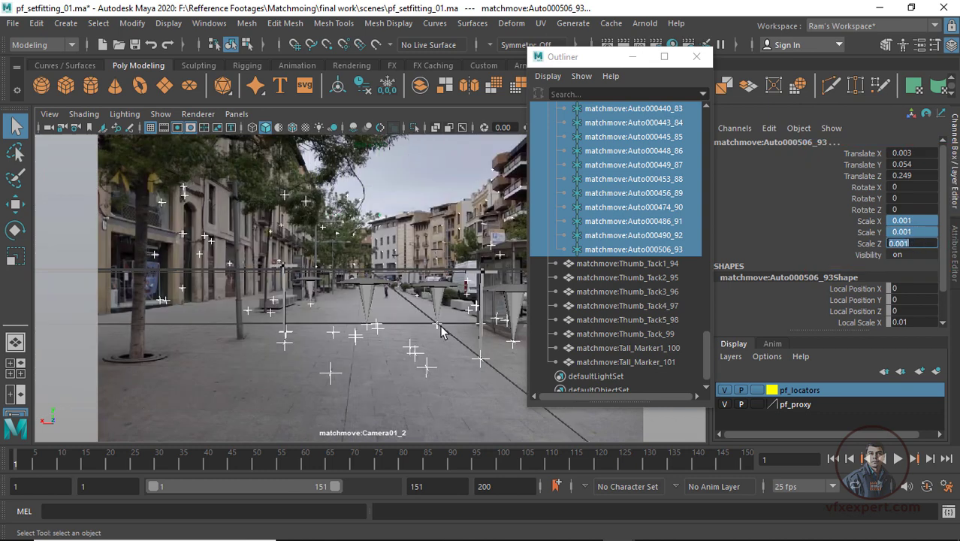
left_click(471, 394)
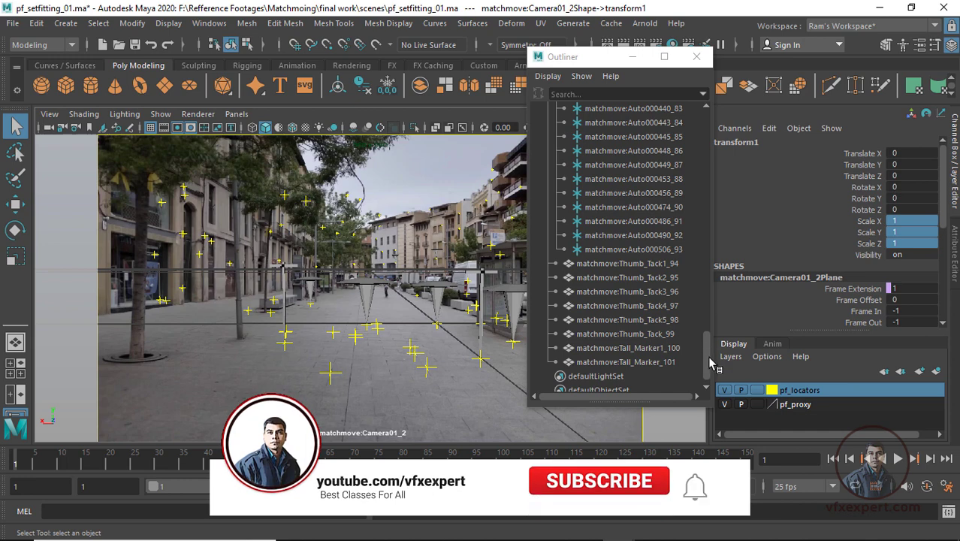
left_click_drag(706, 349, 724, 131)
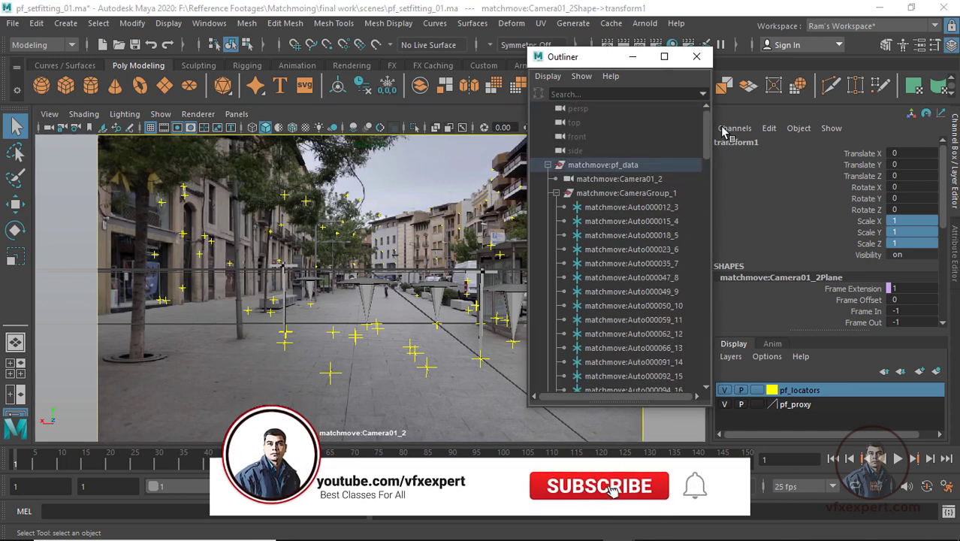
left_click(556, 194)
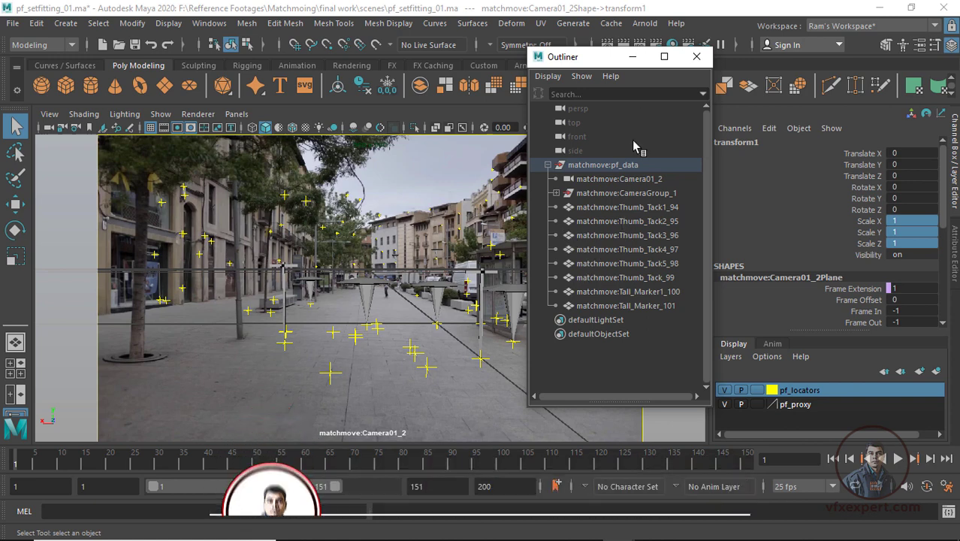
Step: Set the Far Clip Plane of matchmove:Camera01_2 to 10000000
left_click(617, 180)
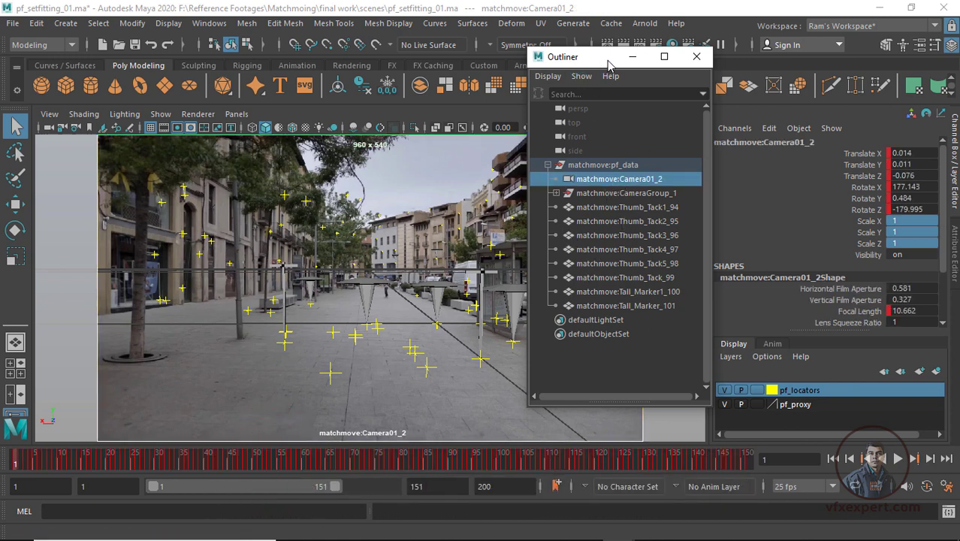
left_click_drag(608, 66, 570, 64)
left_click(955, 261)
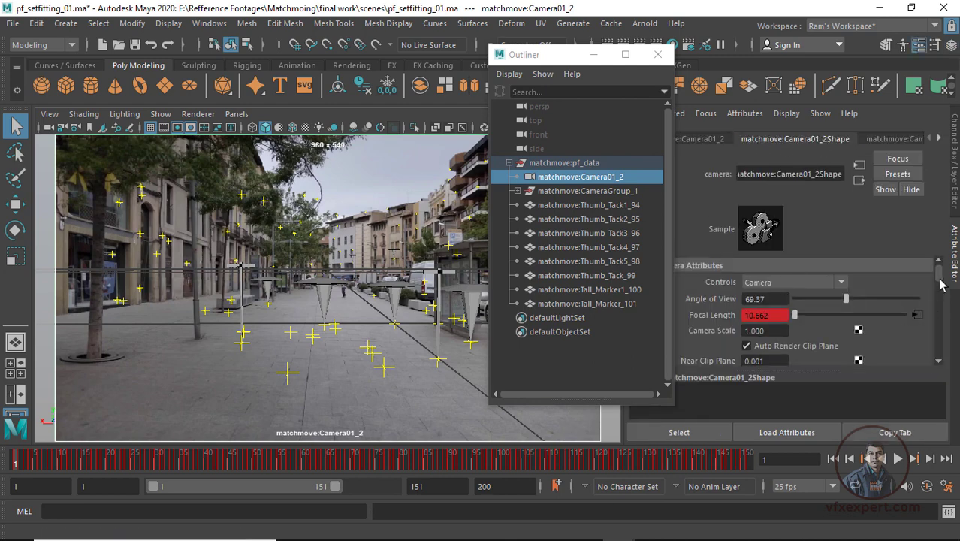
left_click_drag(939, 279, 939, 290)
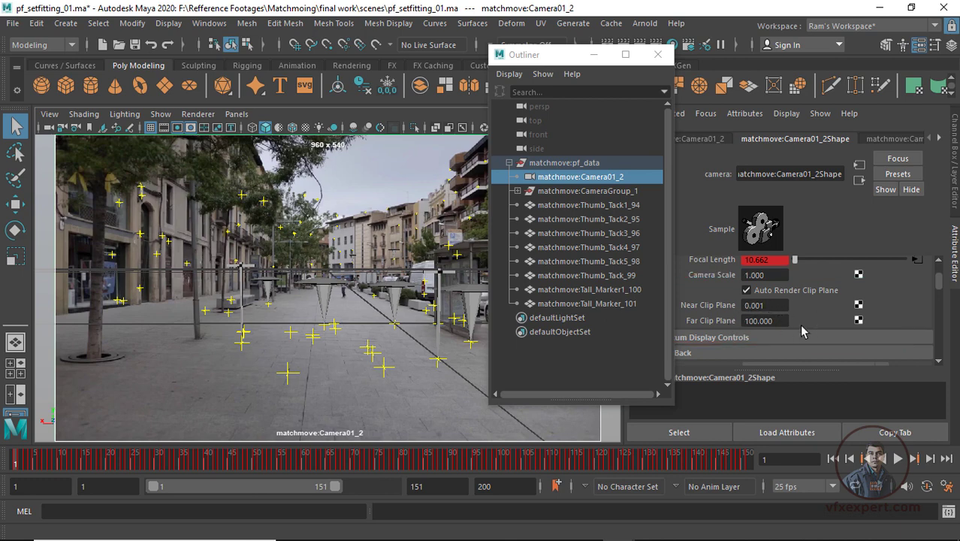
left_click(759, 322)
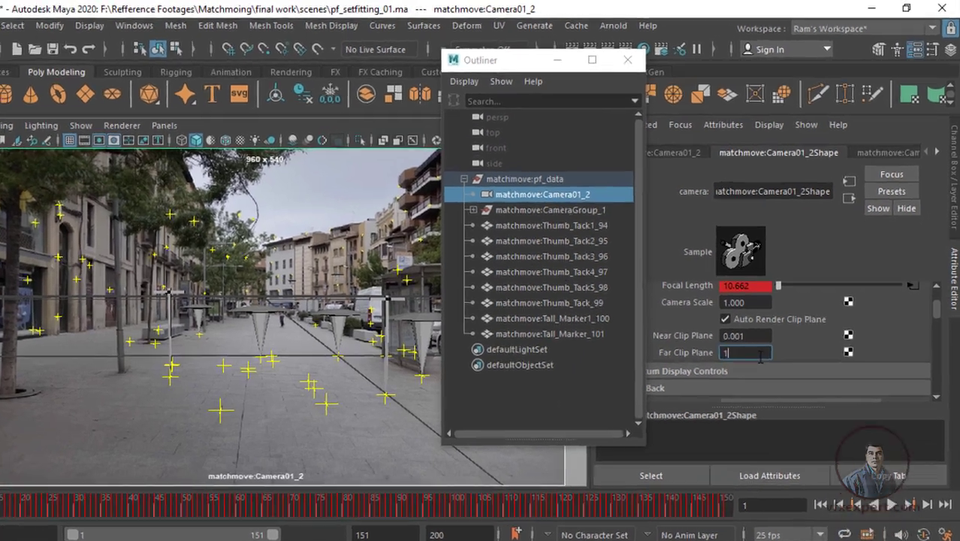
type("10000000")
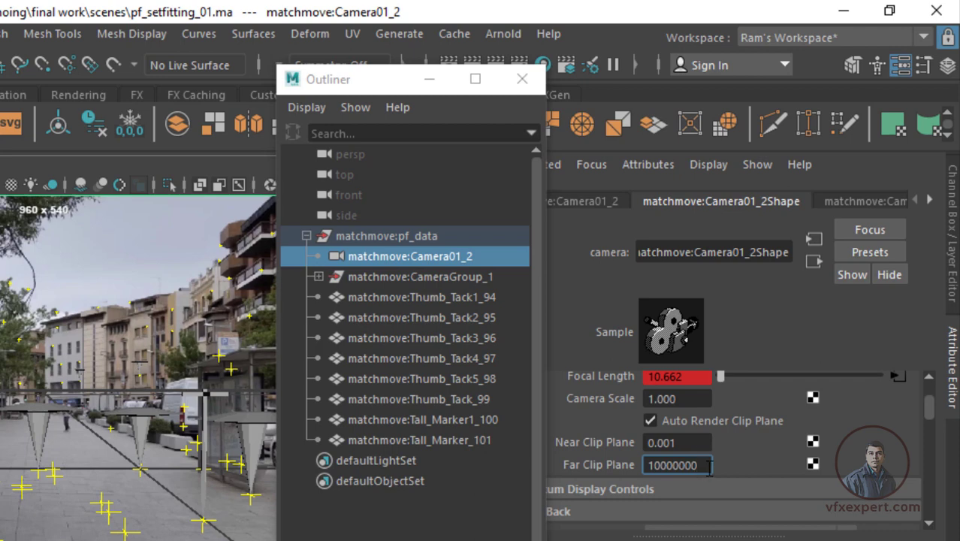
left_click(694, 439)
left_click_drag(666, 466, 635, 464)
left_click(695, 441)
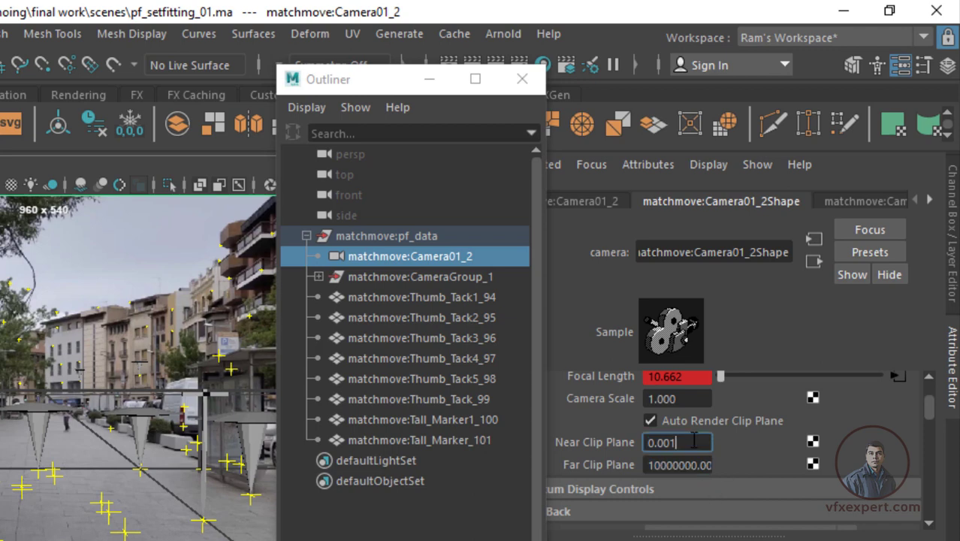
Step: Make the camera's image plane display only when looking through camera, and minimize the Outliner with pf_data collapsed
left_click(876, 200)
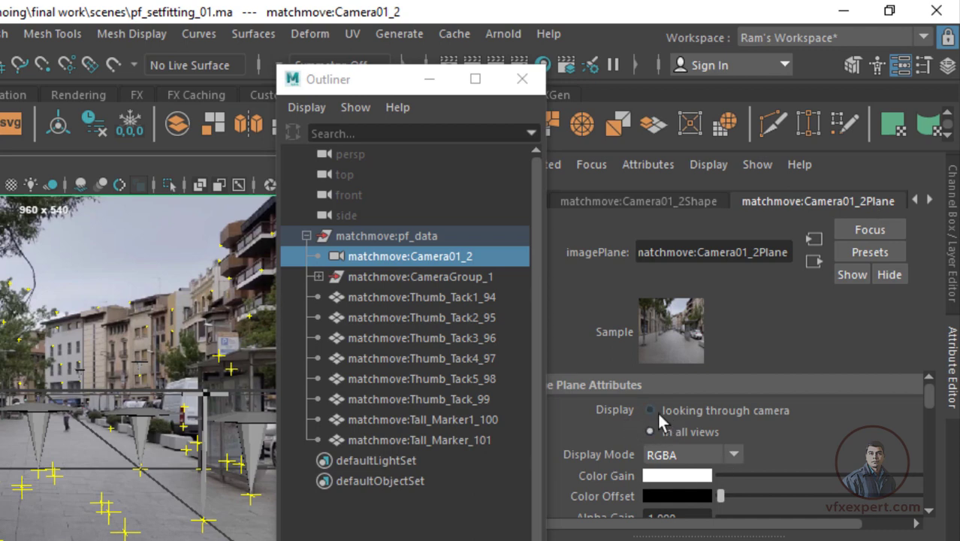
left_click(650, 411)
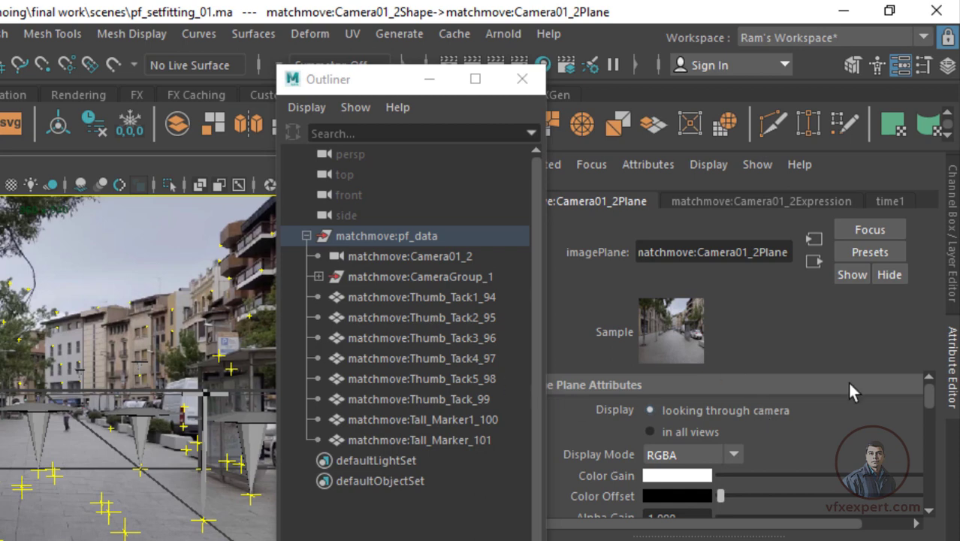
left_click(306, 236)
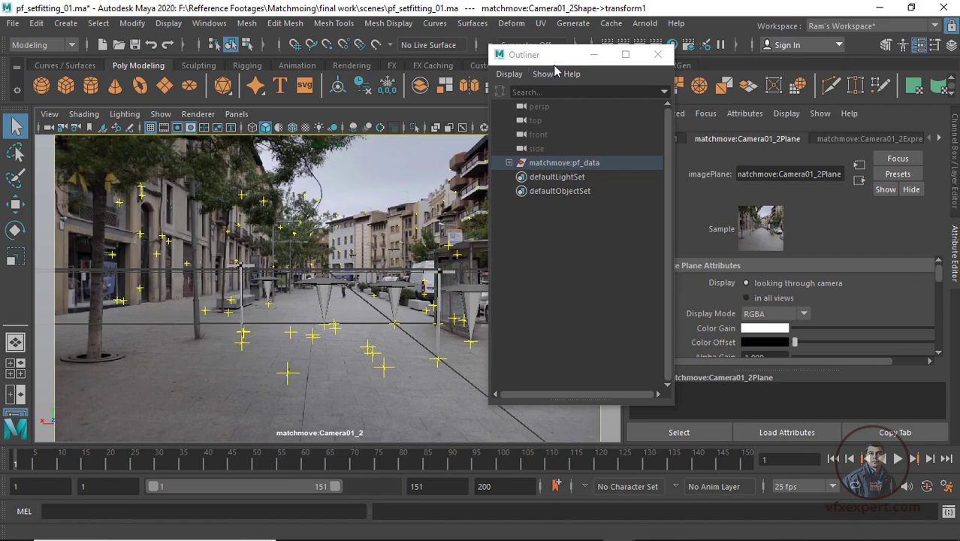
left_click(593, 54)
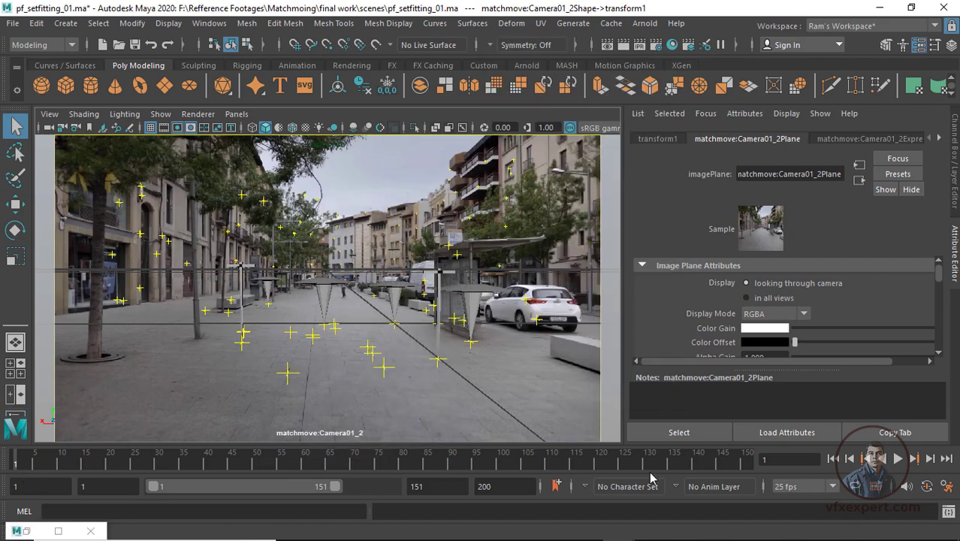
Step: Play back the shot to check the track against the footage, and save the scene with the timeline back at frame 1
left_click(898, 459)
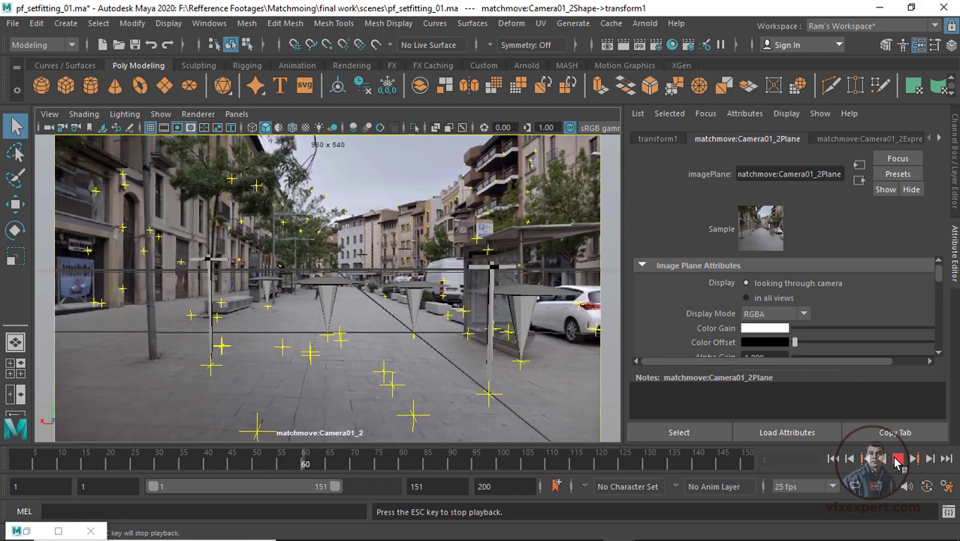
left_click(897, 460)
left_click(10, 467)
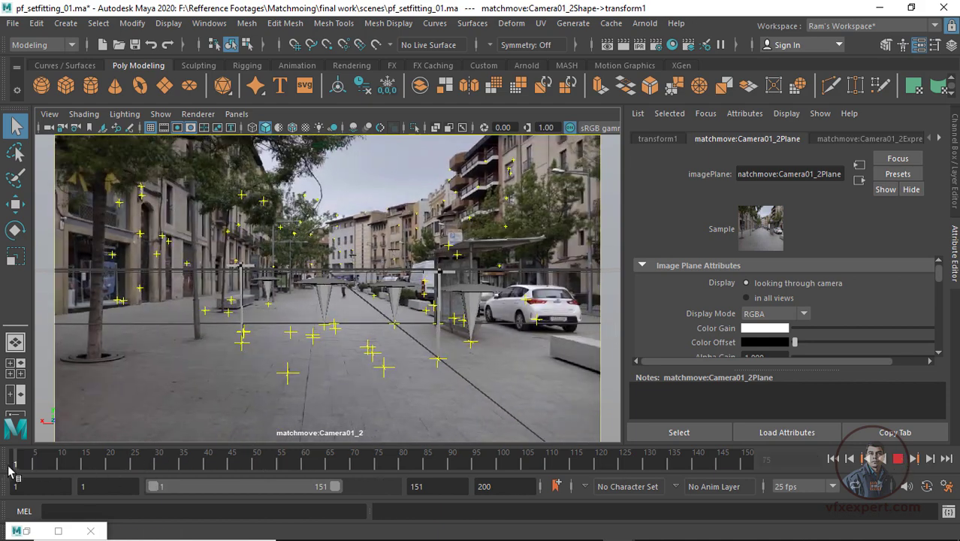
left_click(14, 25)
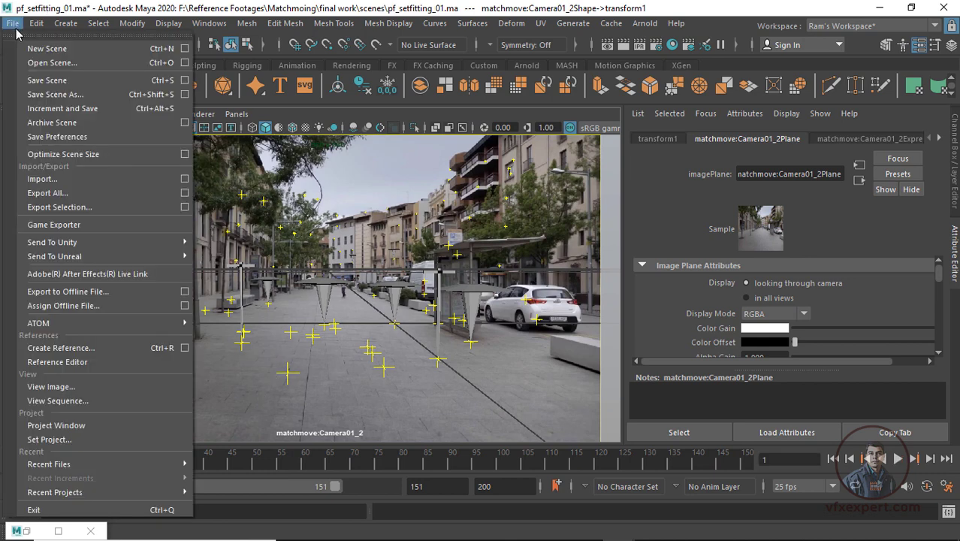
left_click(39, 80)
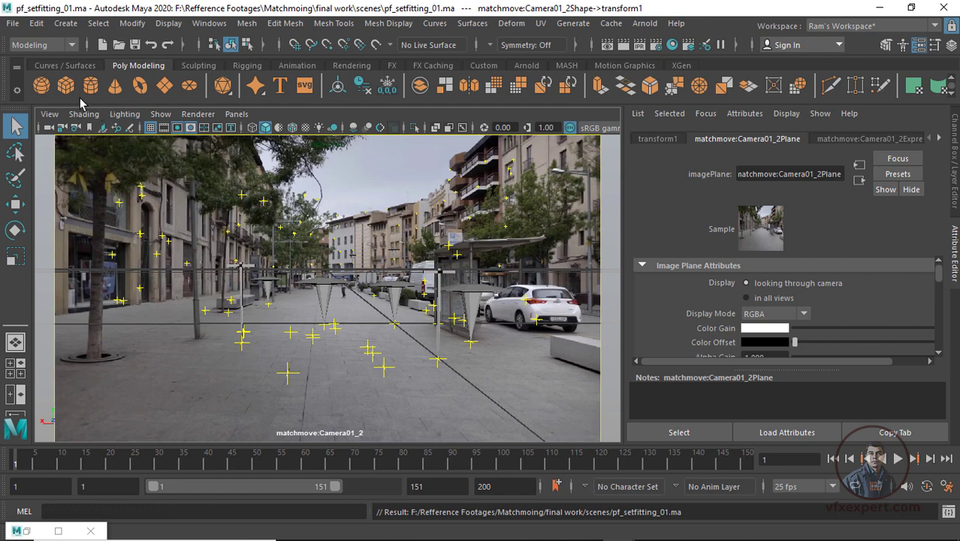
Step: Create a polygon plane on the ground to test it against the footage, and delete it
left_click(165, 86)
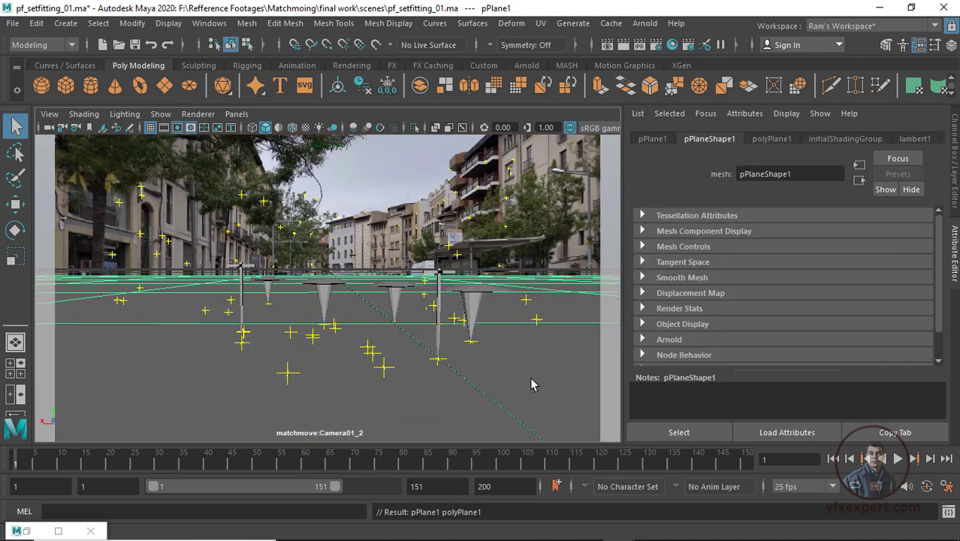
left_click(448, 221)
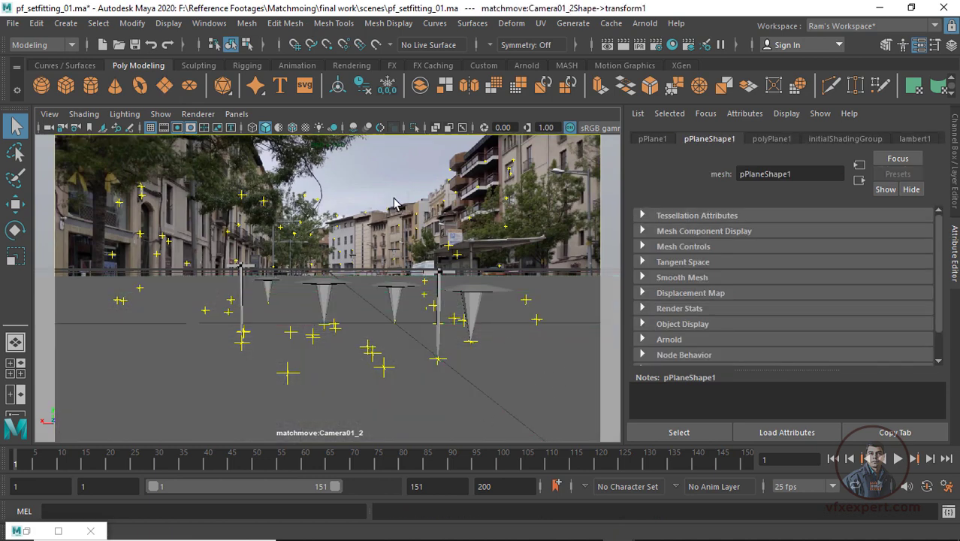
left_click(523, 369)
key("Delete")
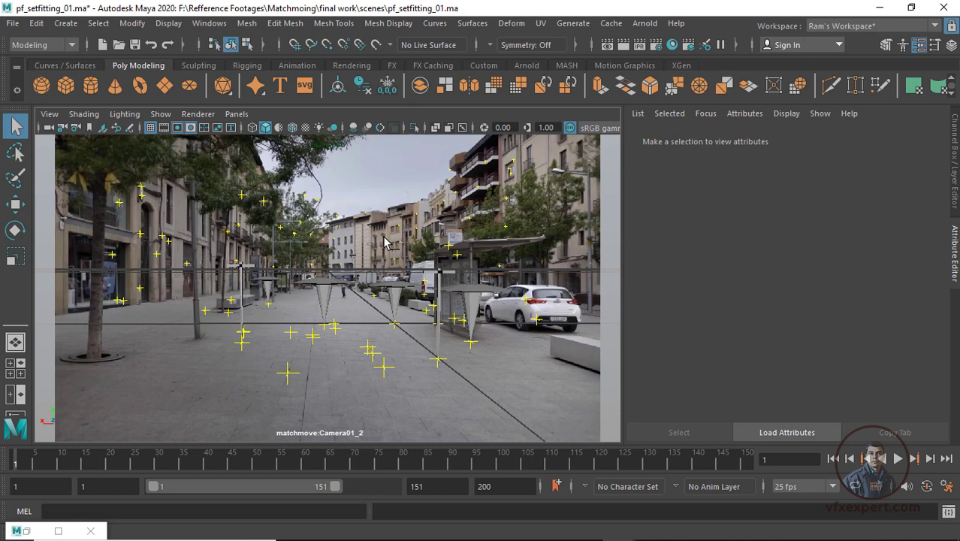
Step: Save the scene, reopen the Outliner and select the matchmove:pf_data group
key("ctrl+s")
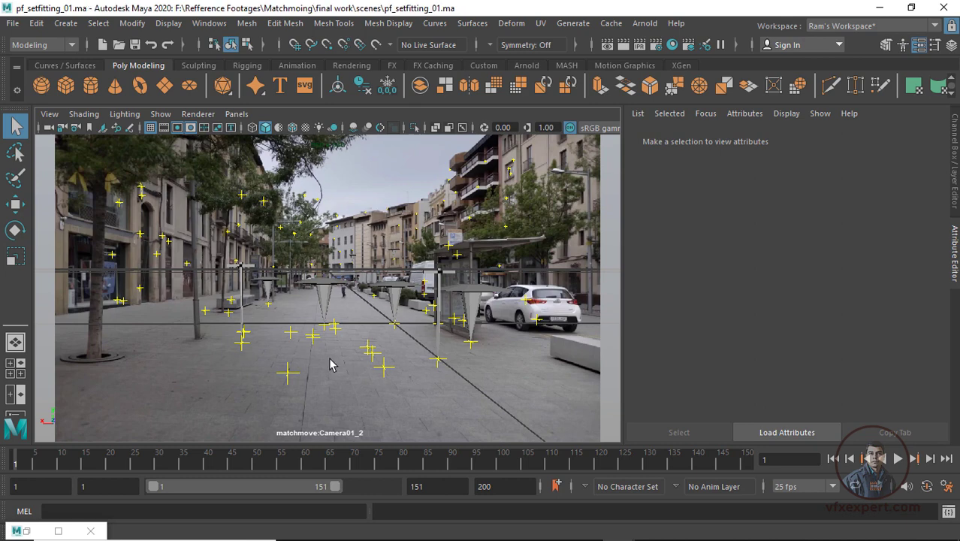
left_click(28, 531)
left_click_drag(509, 125, 593, 105)
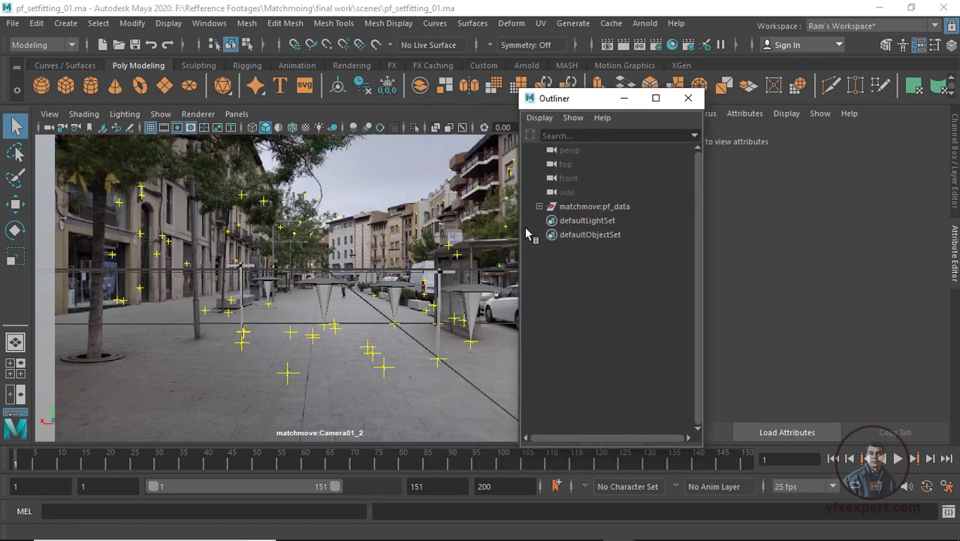
left_click(601, 208)
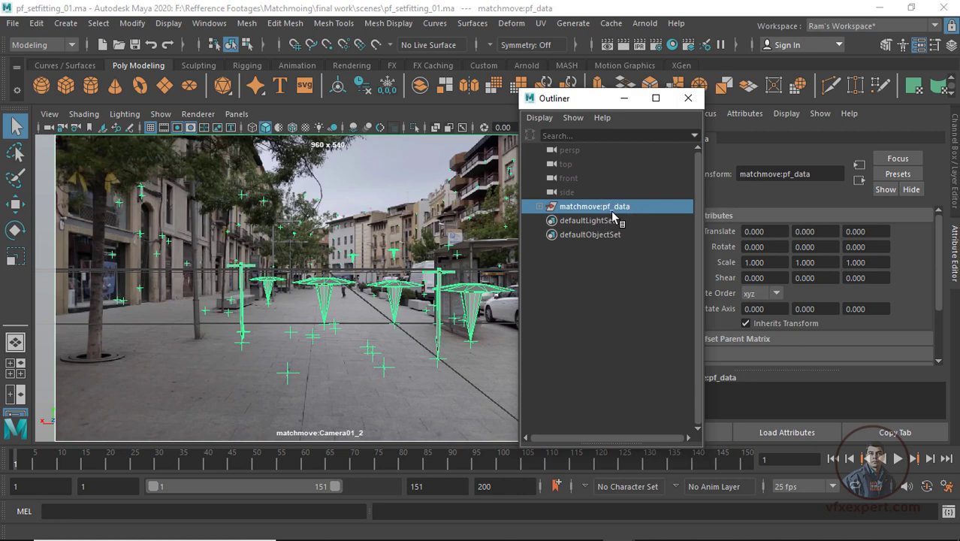
Step: Show the Channel Box and Layer Editor, and hide the pf_proxy display layer
left_click_drag(602, 98, 596, 87)
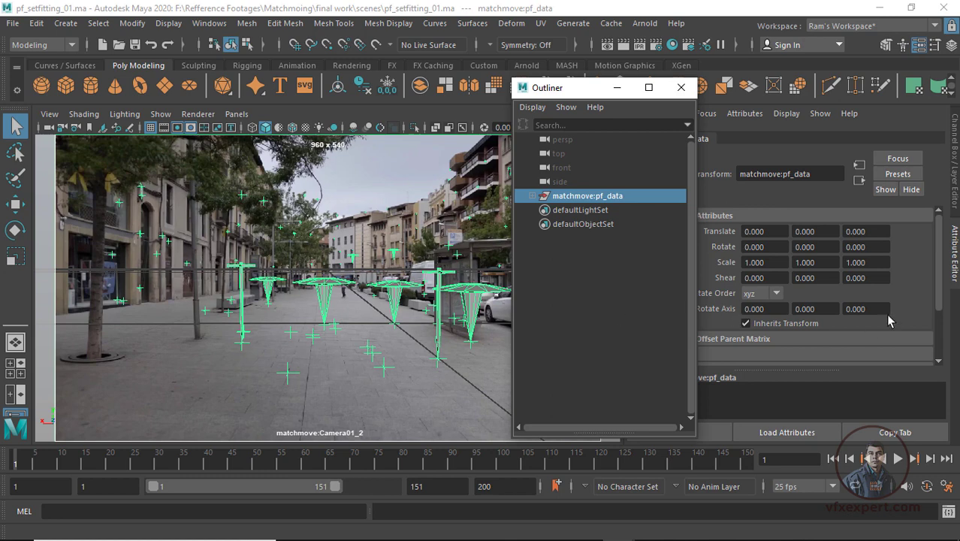
double_click(955, 254)
left_click(955, 162)
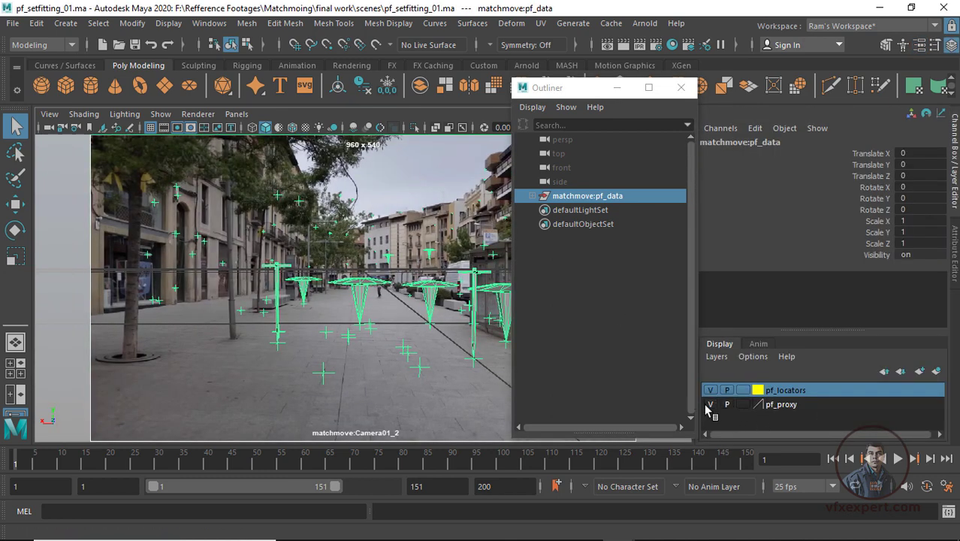
left_click(710, 405)
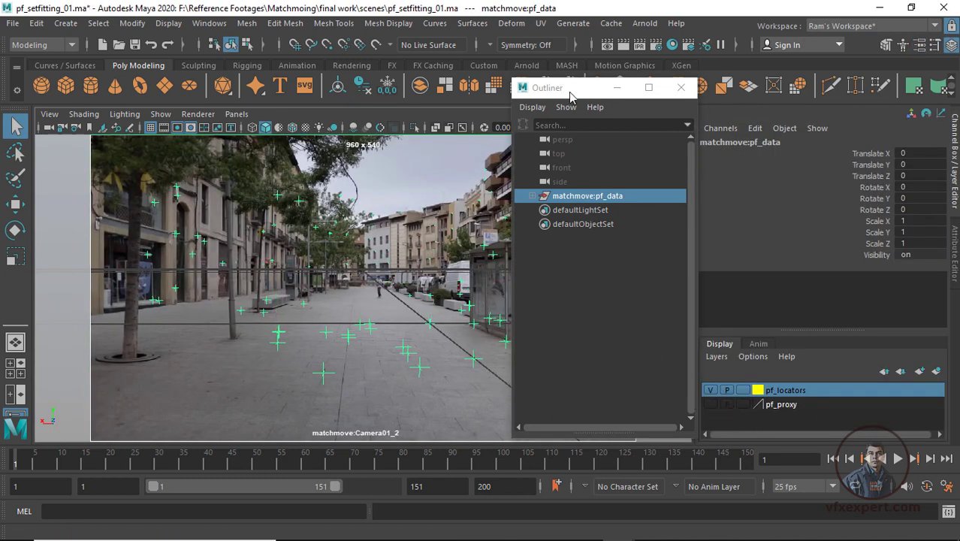
left_click_drag(571, 95, 672, 93)
Step: Select the two ground locators at the base of the bus shelter
left_click(500, 359)
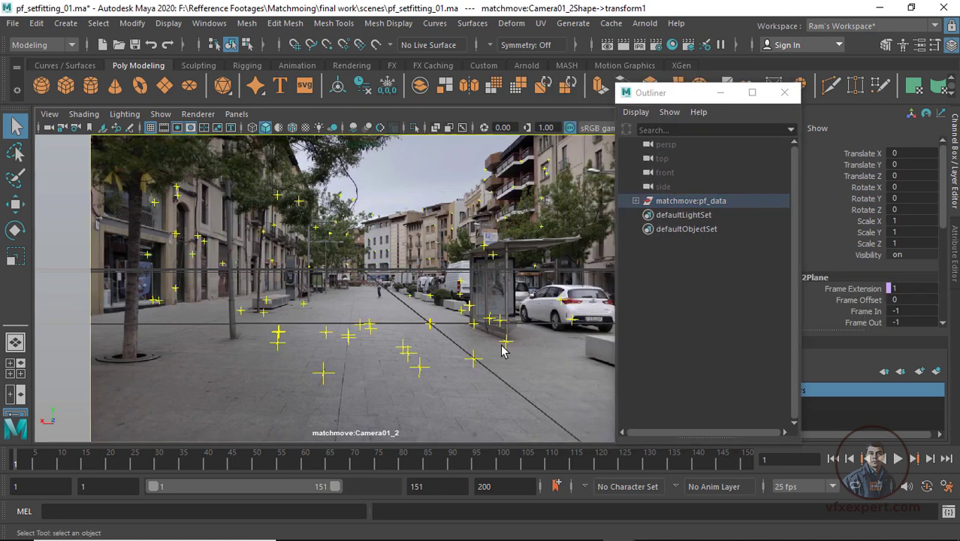
left_click(474, 323)
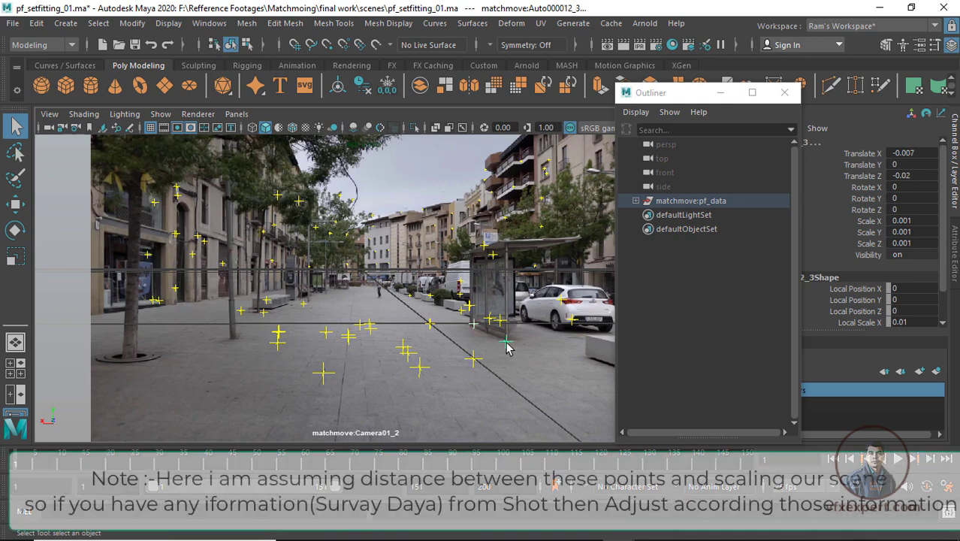
left_click(498, 351)
left_click(506, 342)
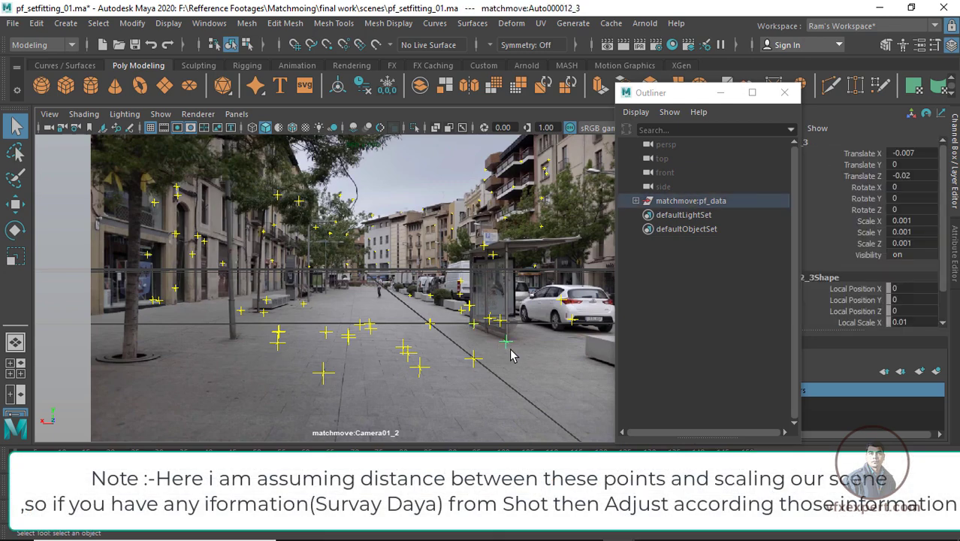
left_click(474, 325)
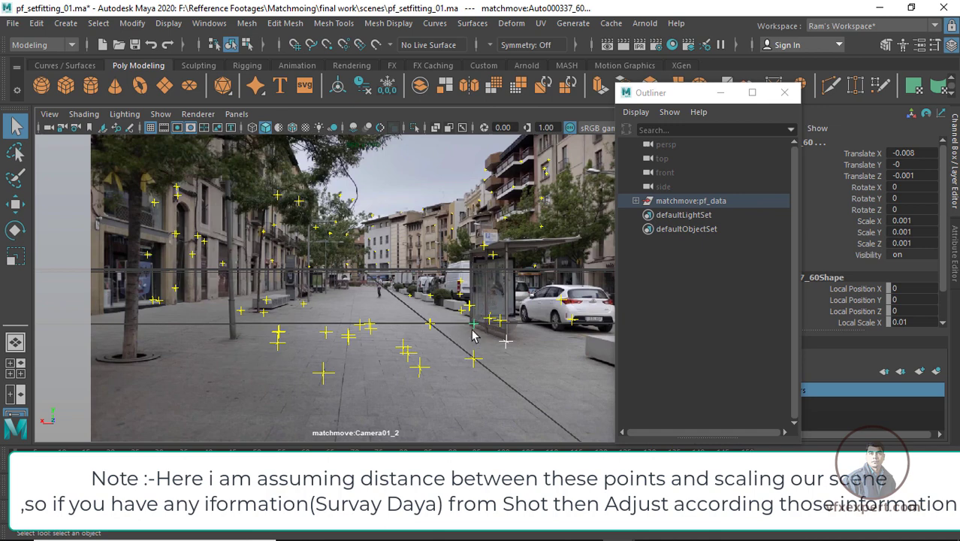
Step: Switch the viewport to the persp camera and frame the selected locators
left_click(236, 114)
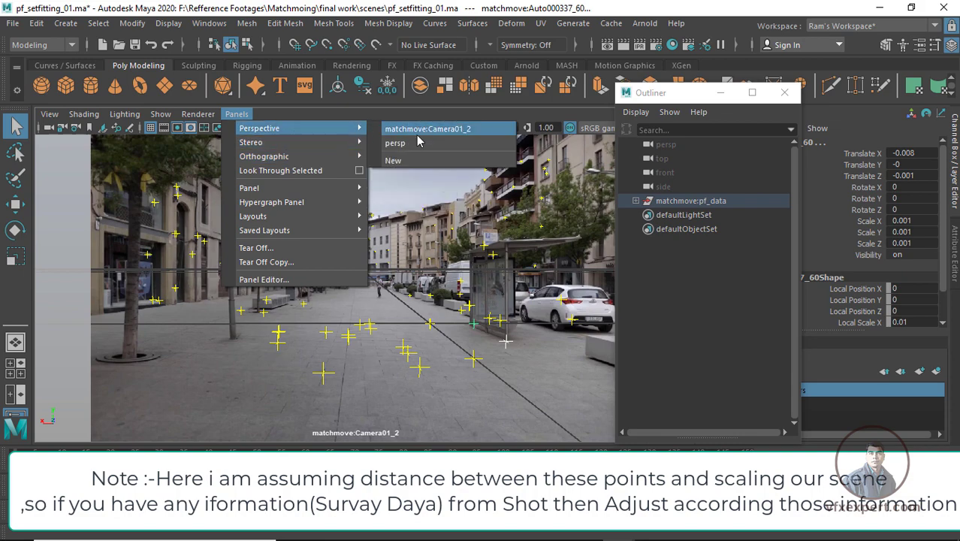
left_click(411, 146)
left_click_drag(387, 320, 419, 294, "alt")
key("f")
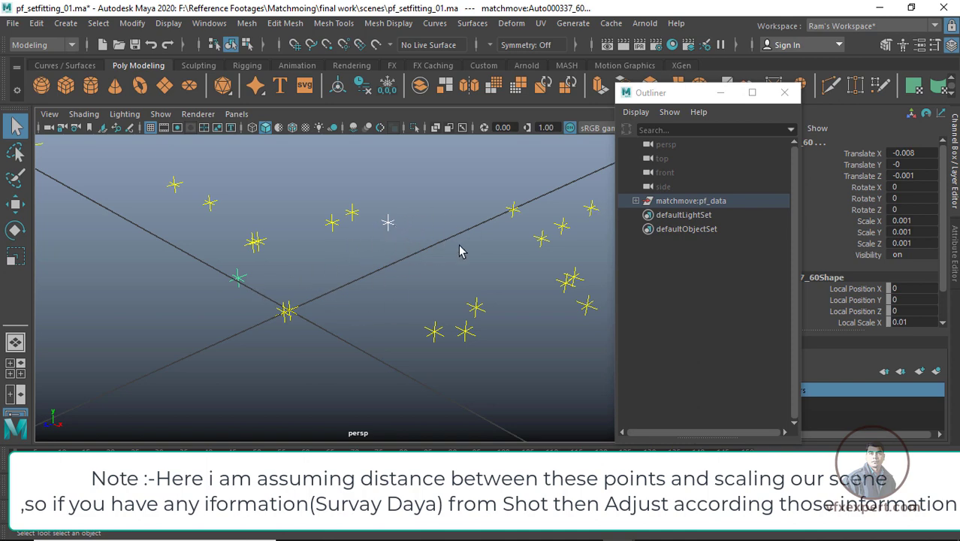
Step: Set Scale X, Y and Z of matchmove:pf_data to 10 and compare the locators with the grid
left_click(601, 264)
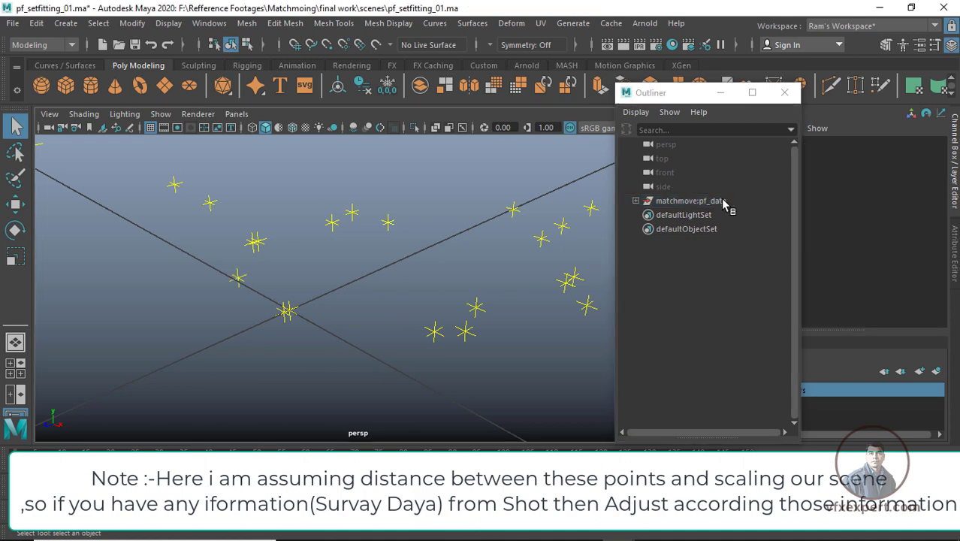
left_click(691, 203)
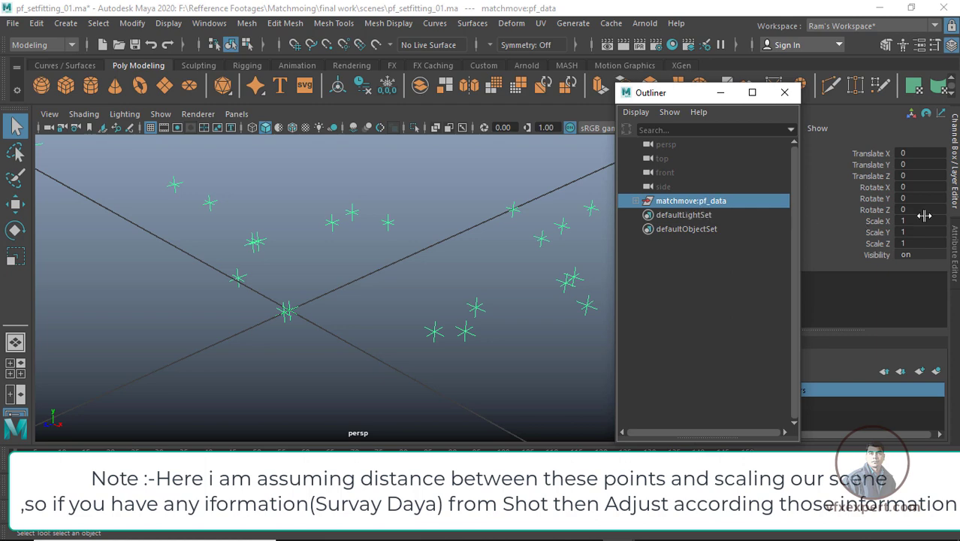
left_click_drag(917, 219, 919, 244)
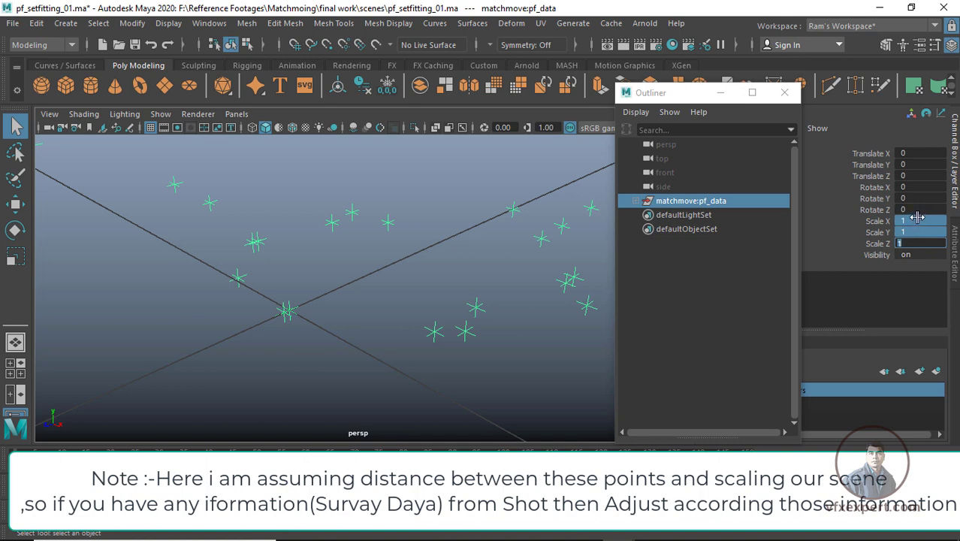
type("10")
key("Return")
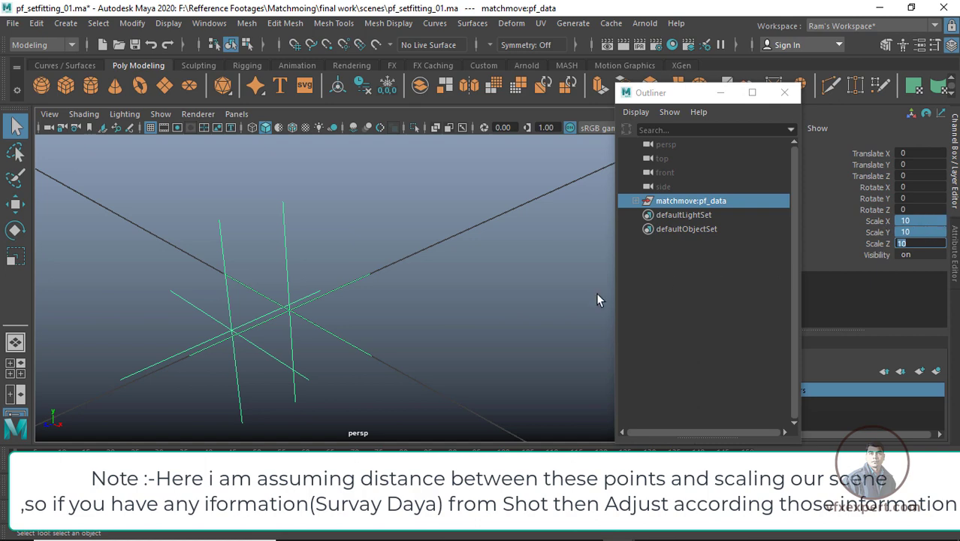
scroll(595, 300, "down", 5)
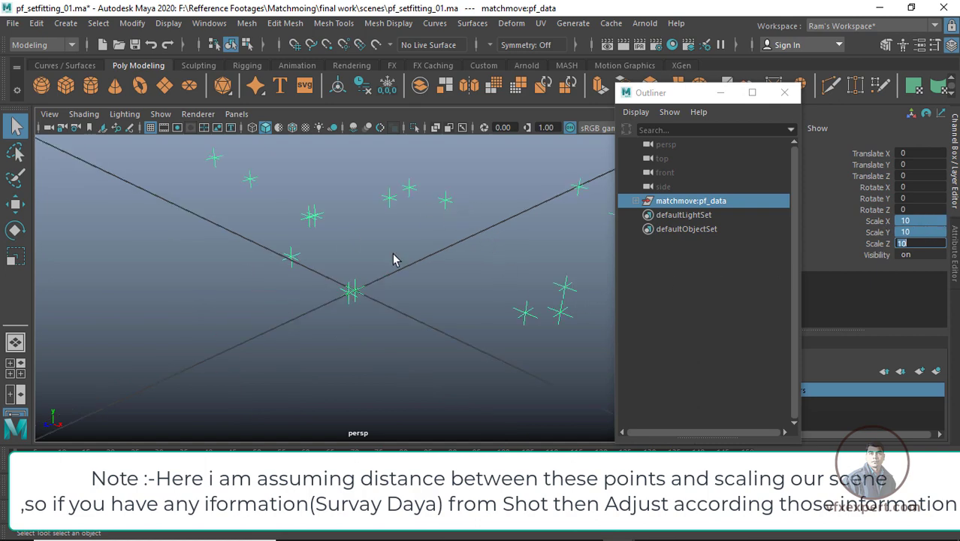
left_click_drag(393, 259, 415, 284, "alt")
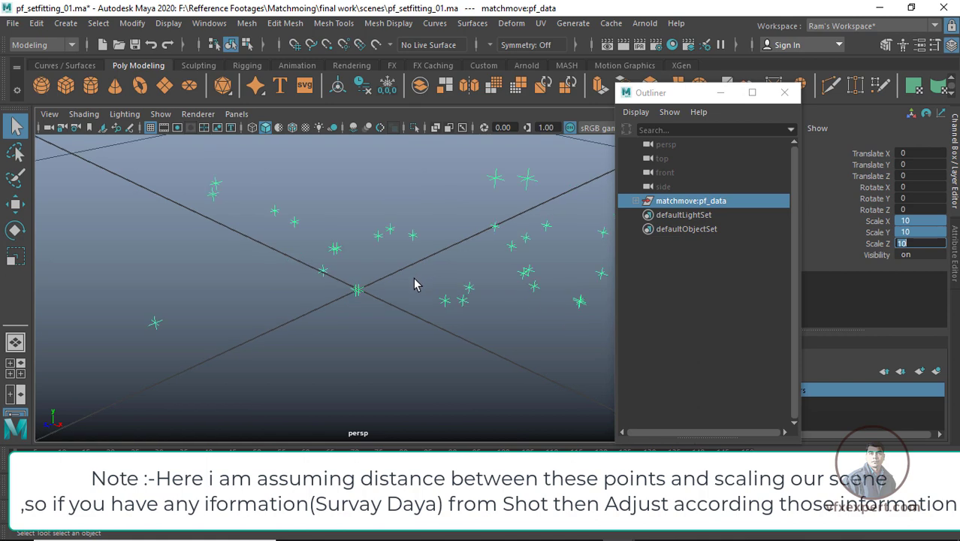
right_click_drag(416, 284, 365, 298, "alt")
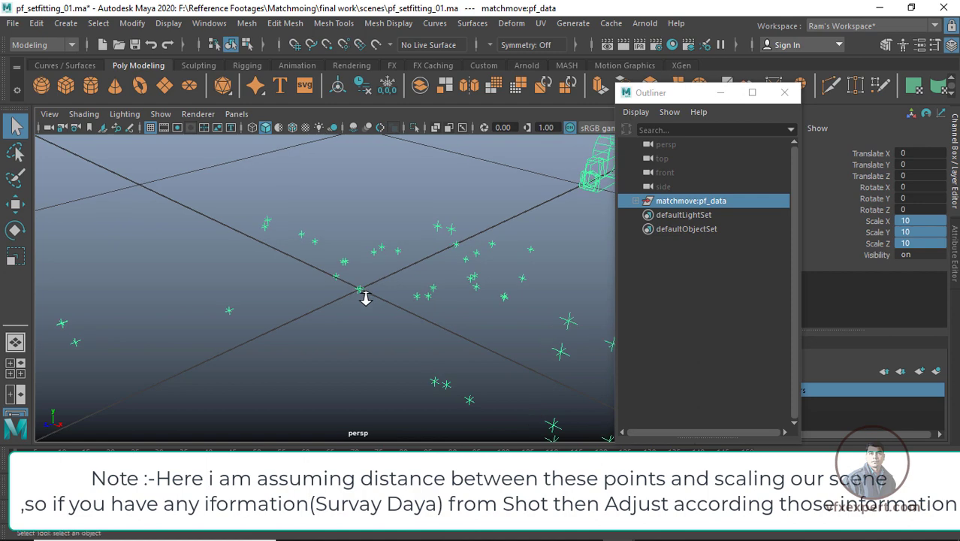
Step: Set Scale X, Y and Z of matchmove:pf_data to 50 and compare the locator spacing with the grid
left_click(918, 243)
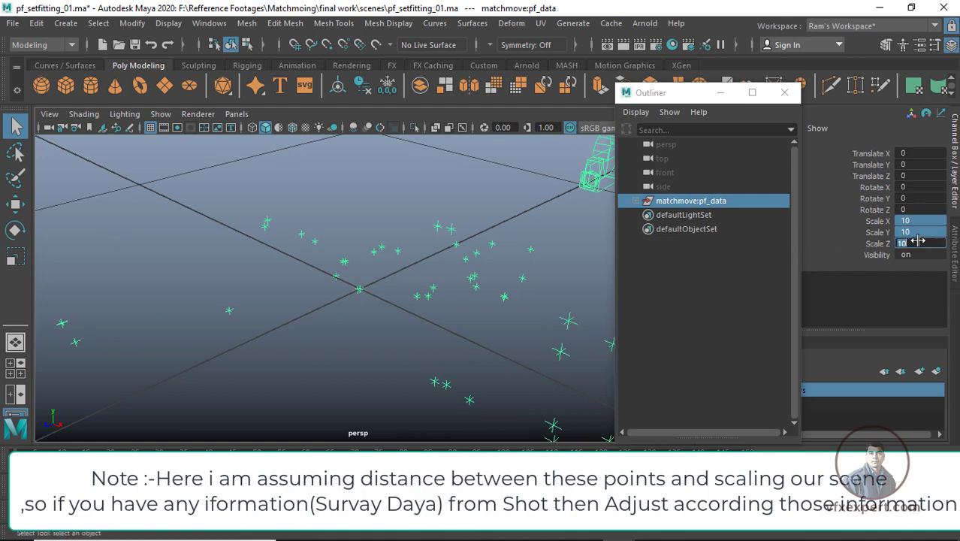
key("Return")
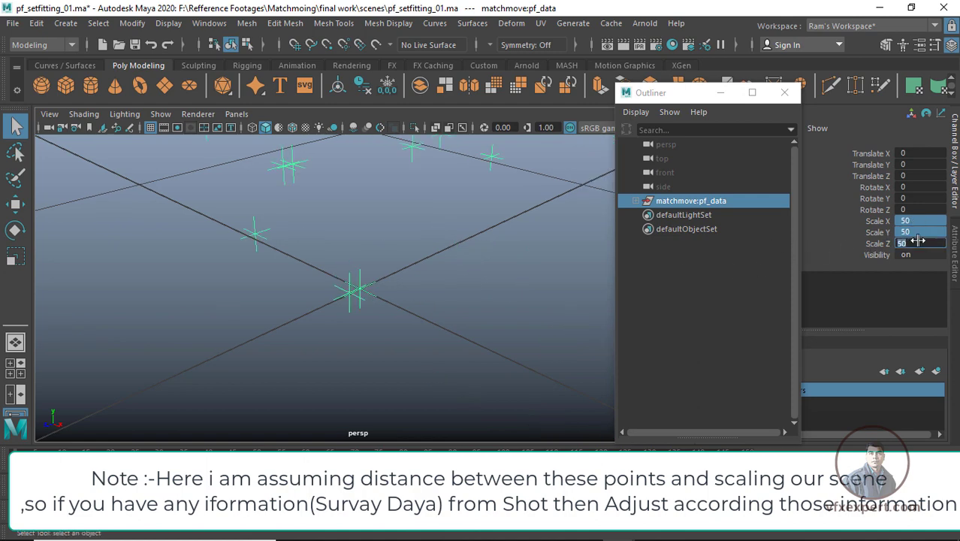
scroll(328, 294, "down", 2)
scroll(328, 294, "down", 2)
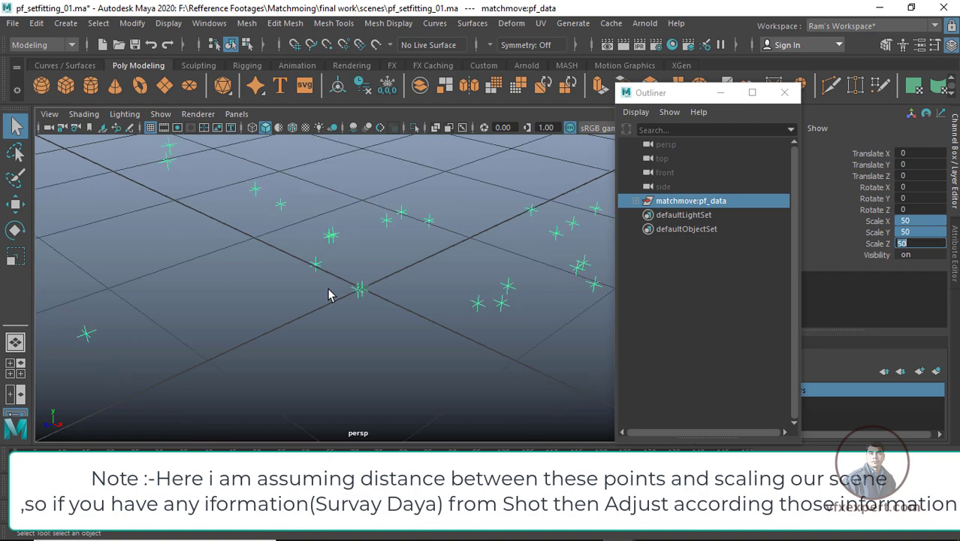
left_click_drag(329, 294, 375, 353, "alt")
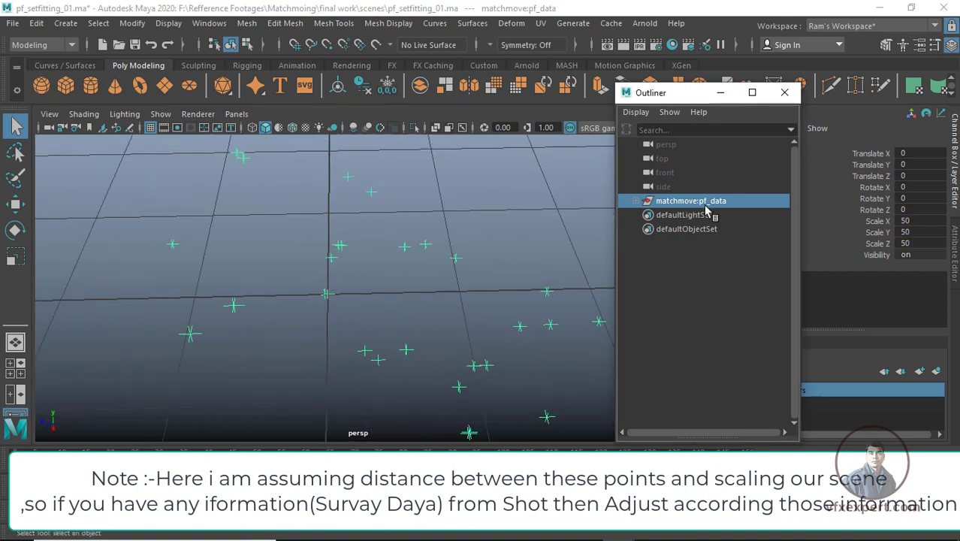
Step: Set Scale X, Y and Z of matchmove:pf_data to 70
left_click_drag(919, 221, 918, 242)
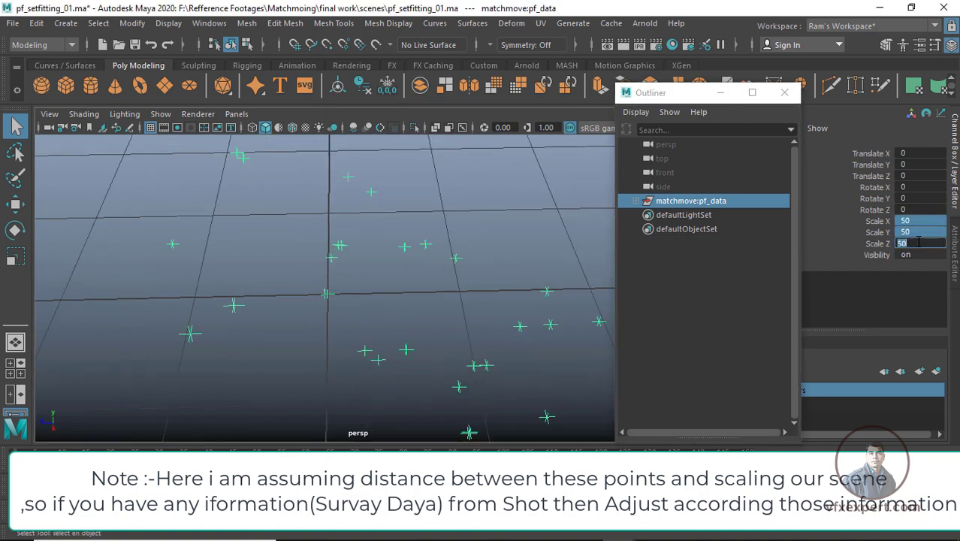
type("70")
key("Return")
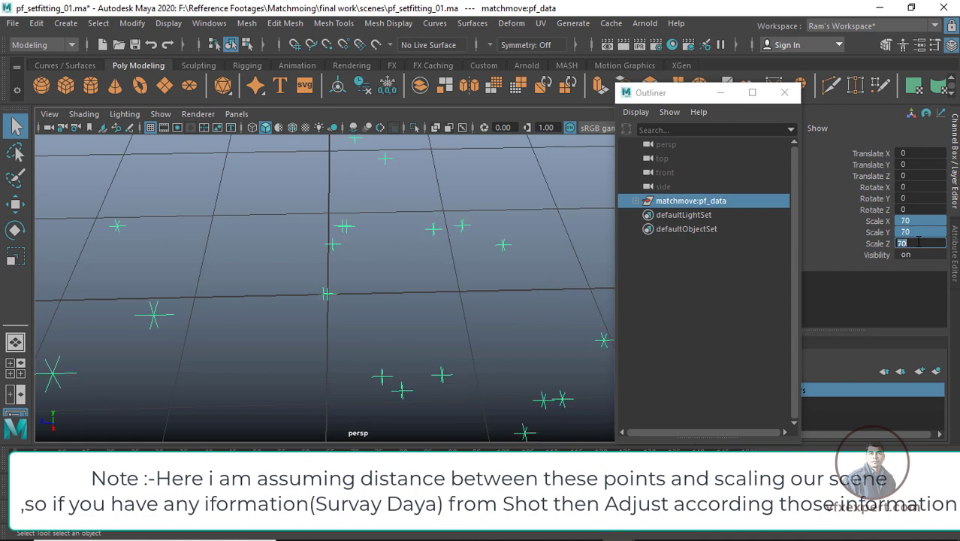
scroll(364, 300, "up", 3)
left_click_drag(366, 300, 392, 322, "alt")
Step: Select the two bus shelter base locators to check the distance between them against the grid
left_click_drag(492, 260, 234, 280)
left_click(254, 252)
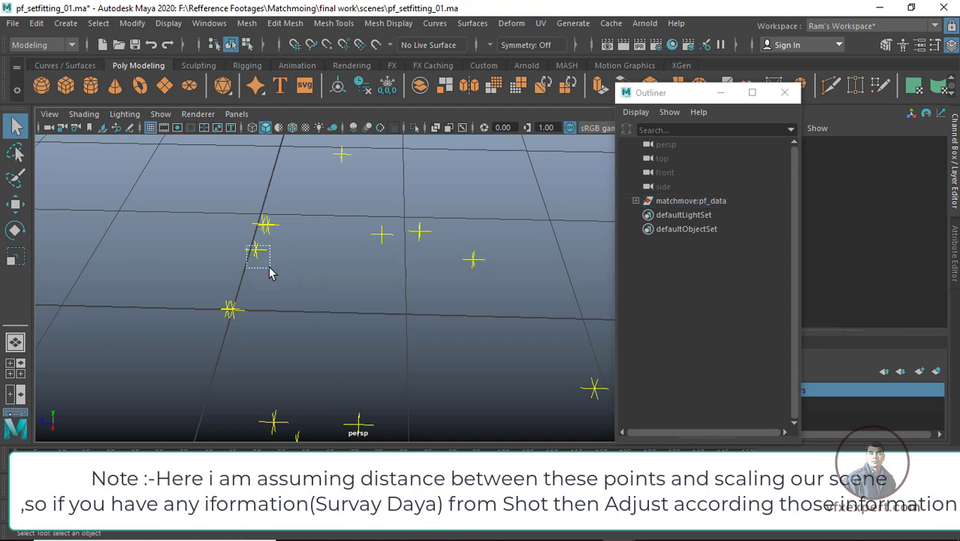
left_click_drag(487, 278, 489, 276)
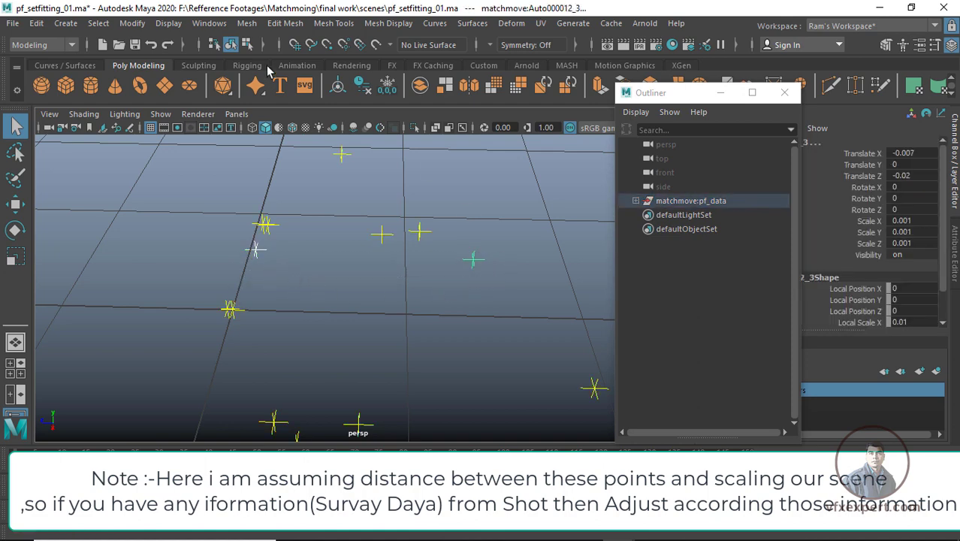
Step: Look through matchmove:Camera01_2 and scrub to frame 74 to check the scaled scene against the footage
left_click(236, 114)
mouse_move(314, 135)
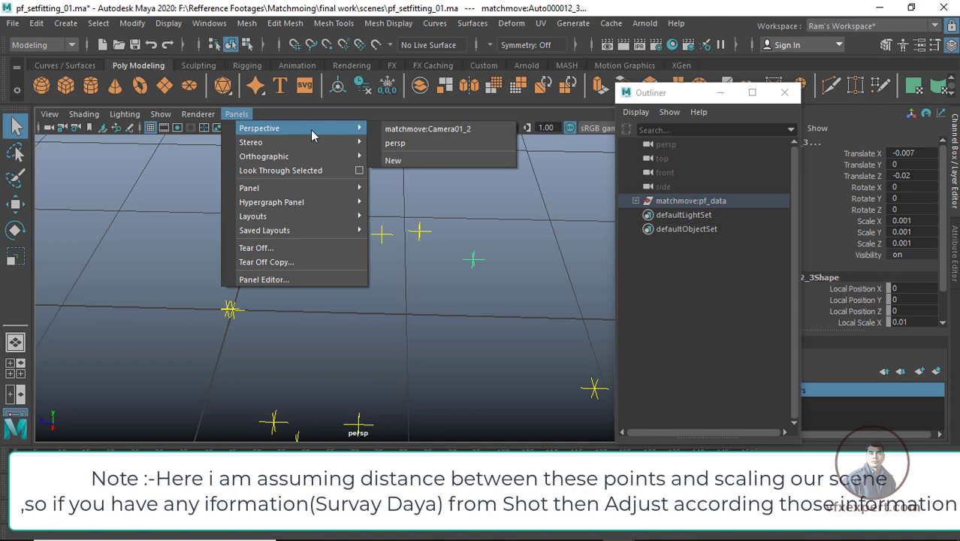
left_click(433, 129)
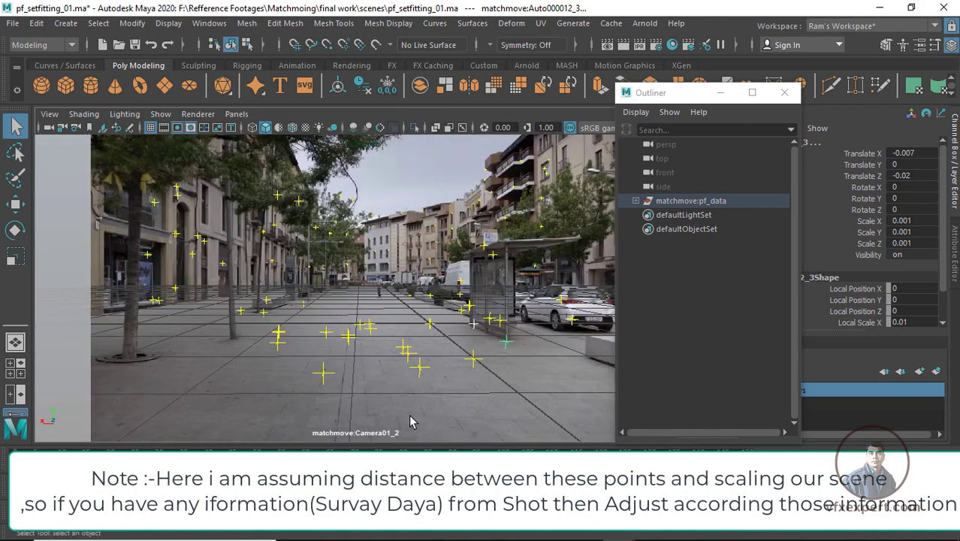
left_click_drag(188, 457, 375, 458)
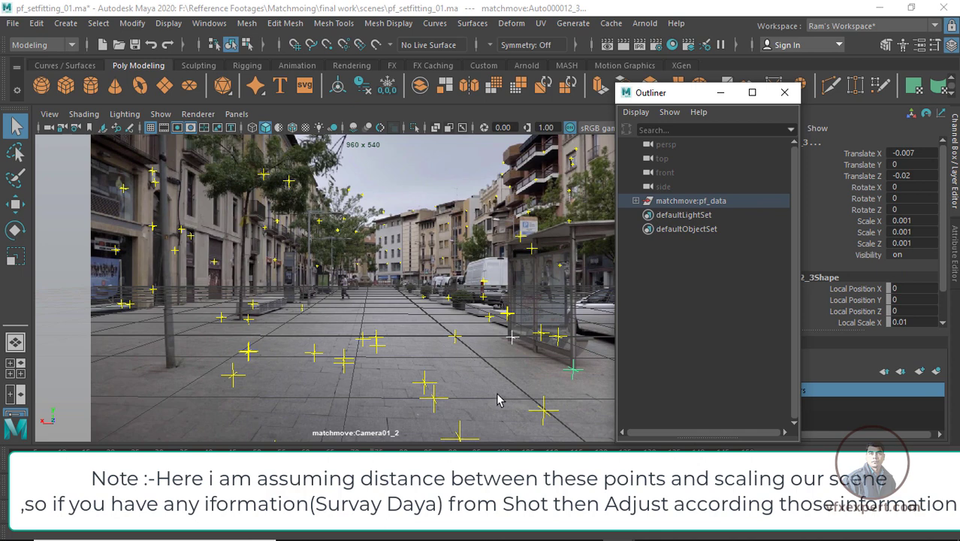
Step: Create a default polygon plane at the origin and activate the Scale tool on it
left_click_drag(630, 201, 615, 214)
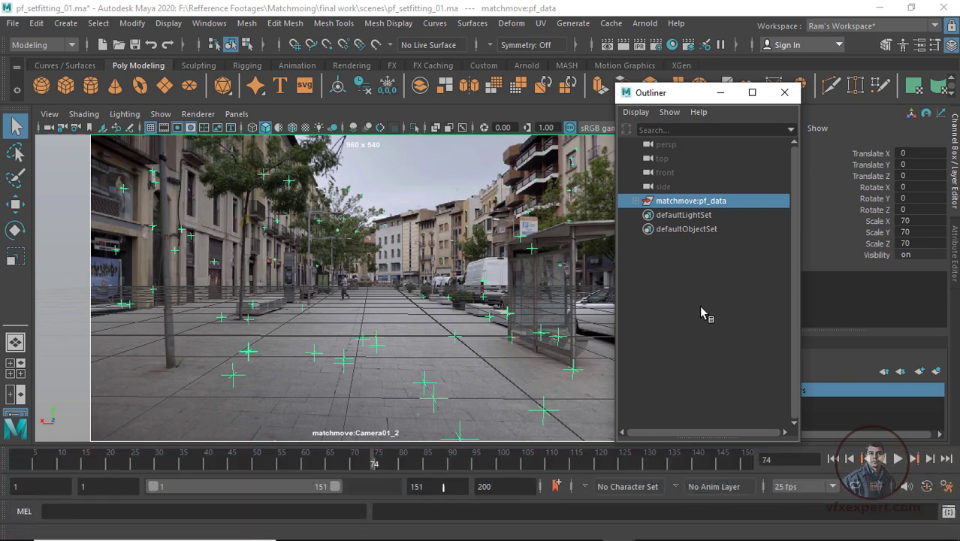
left_click_drag(668, 93, 729, 120)
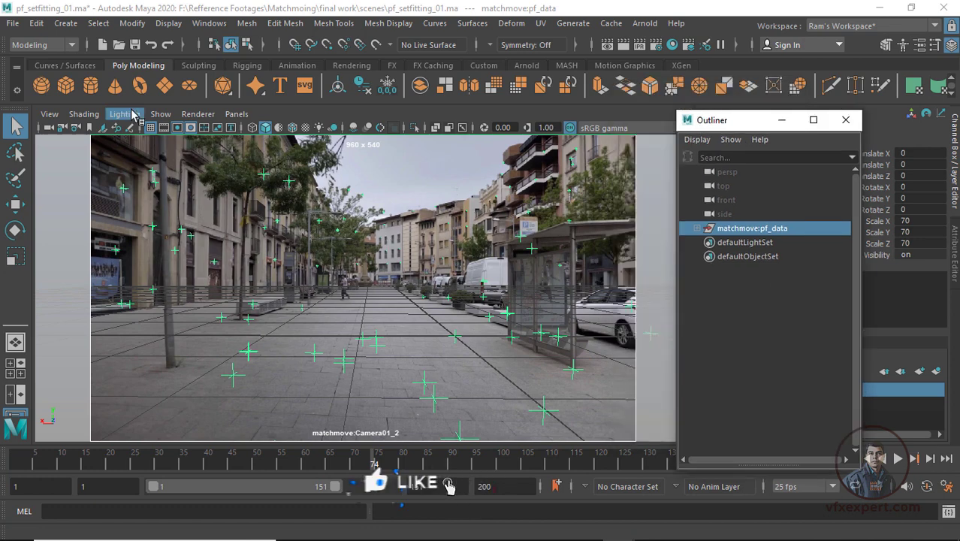
left_click(165, 85)
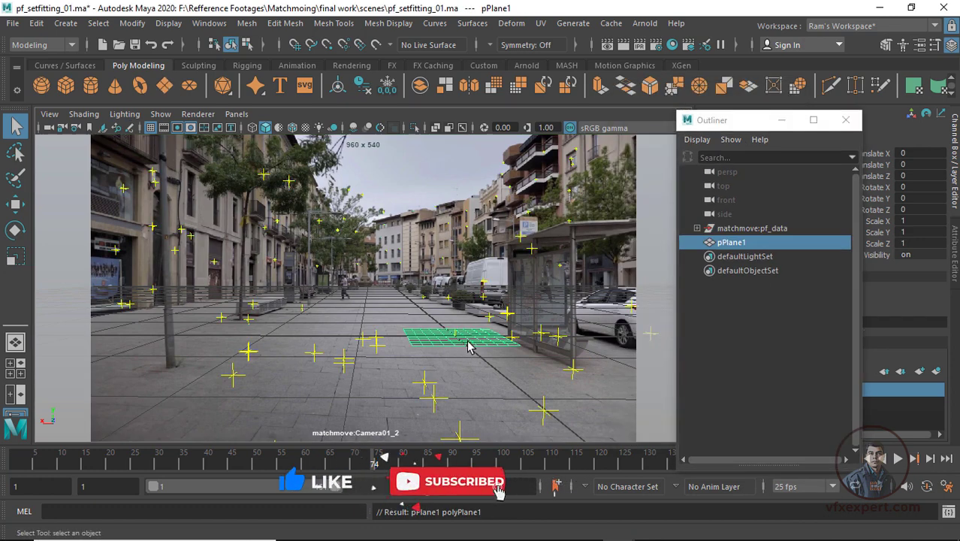
key("r")
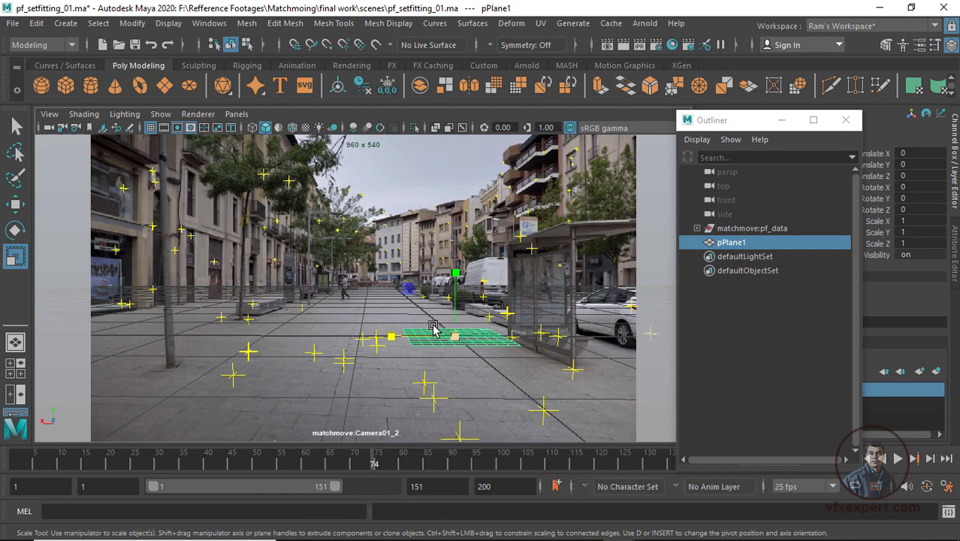
Step: Set up a two-panel layout with matchmove:Camera01_2 beside the perspective view
left_click(20, 396)
left_click_drag(363, 211, 483, 212)
left_click(237, 113)
mouse_move(278, 132)
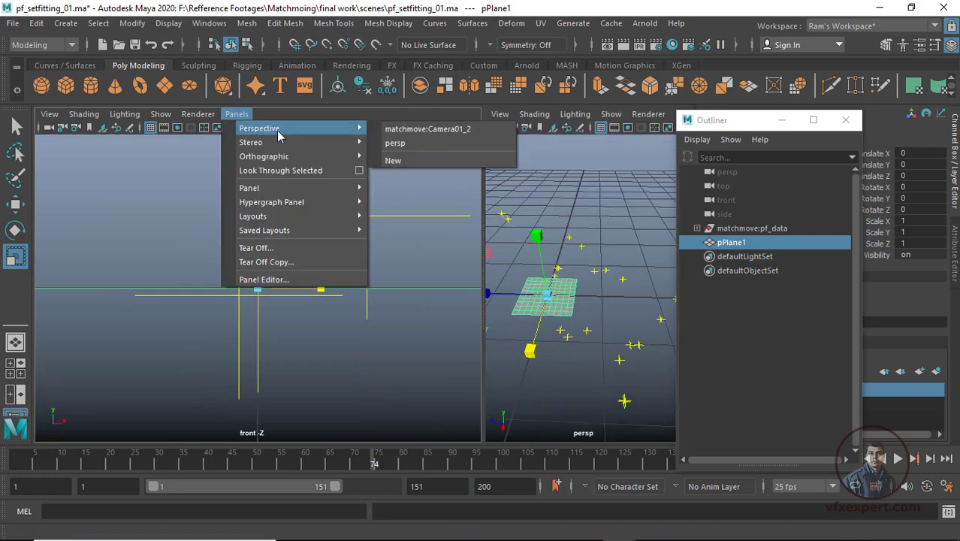
left_click(406, 129)
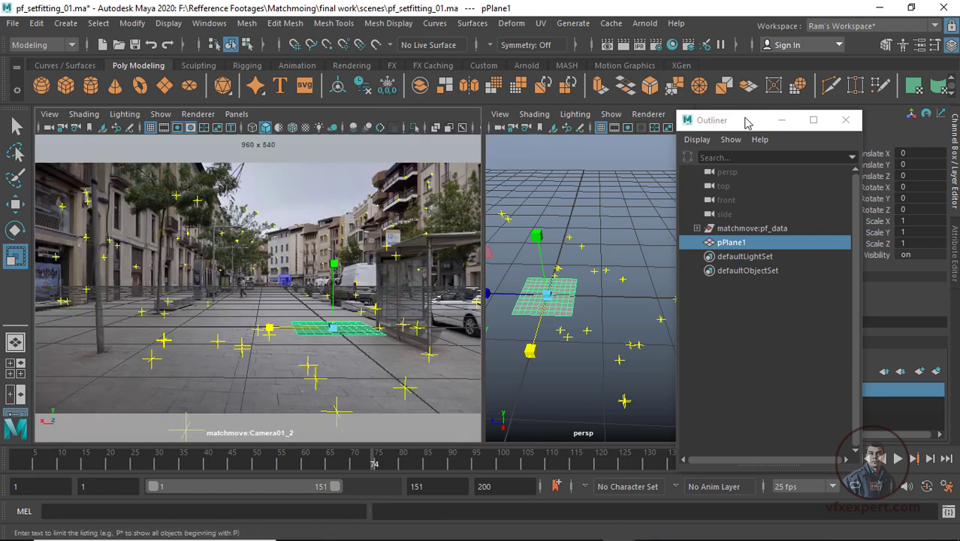
Step: Enlarge the plane over the pavement beside the bus shelter and play the shot to check it against the footage
left_click_drag(761, 124, 755, 278)
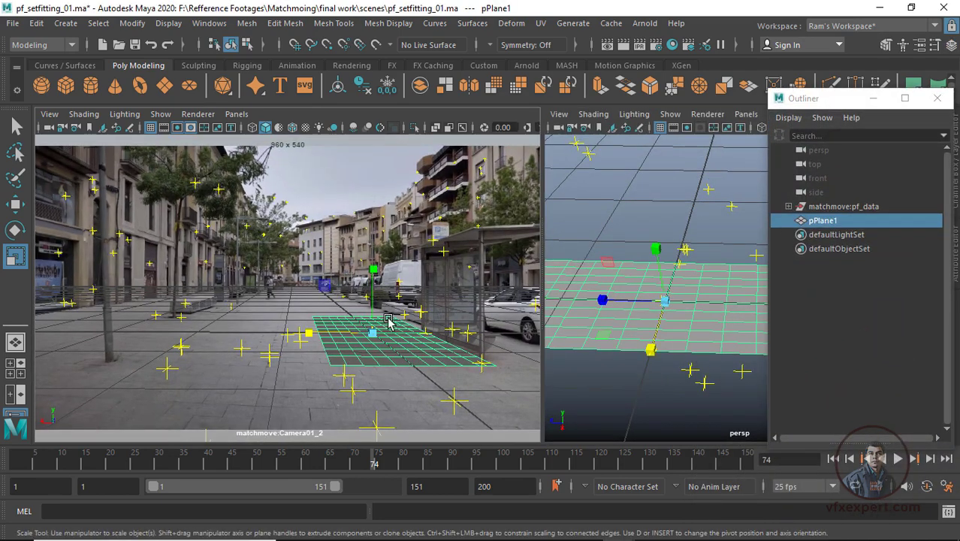
key("alt+v")
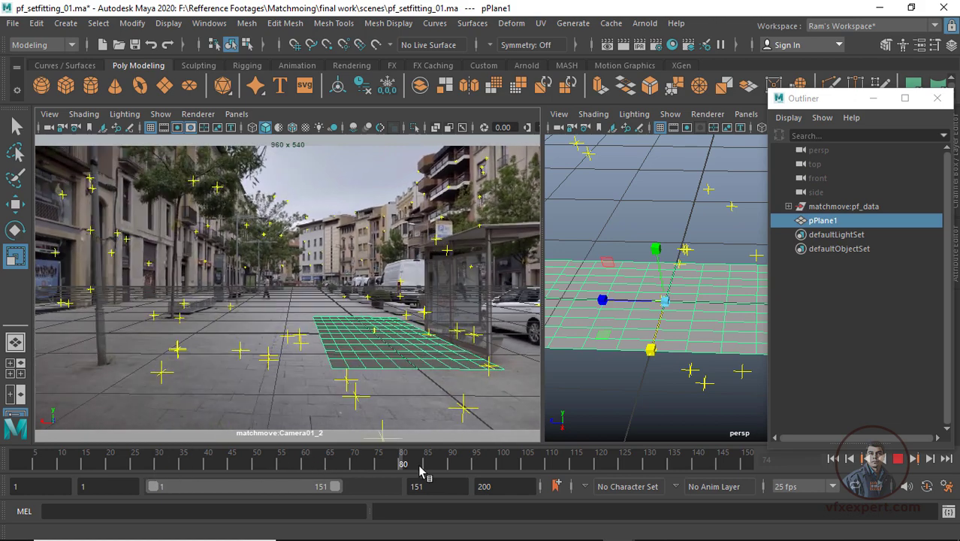
key("alt+v")
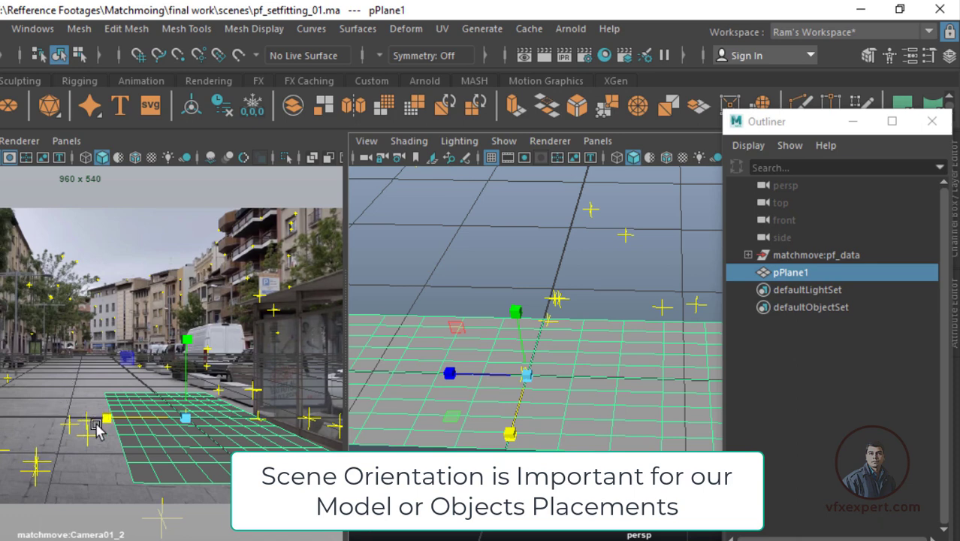
Step: Select the ground locator on the pavement in the camera view and find it in the perspective view
left_click(39, 460)
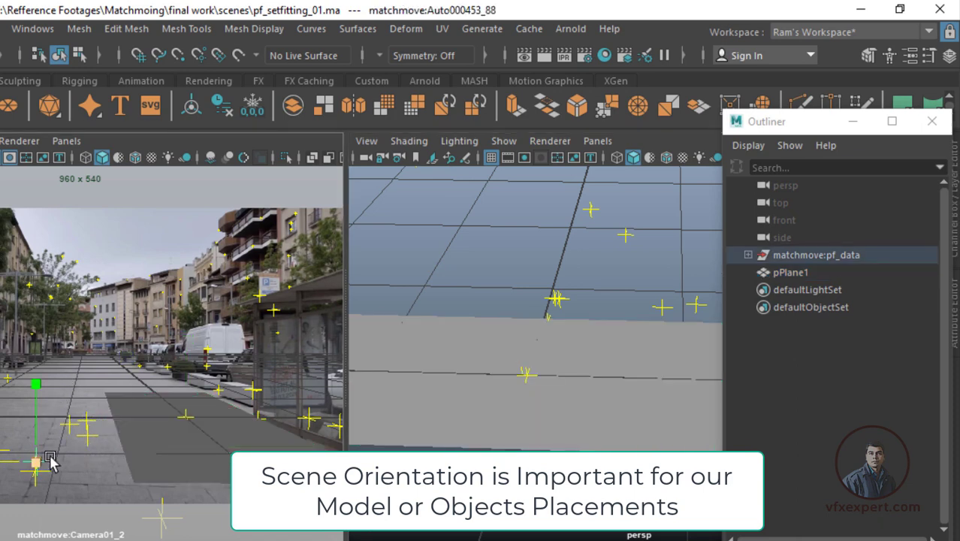
key("w")
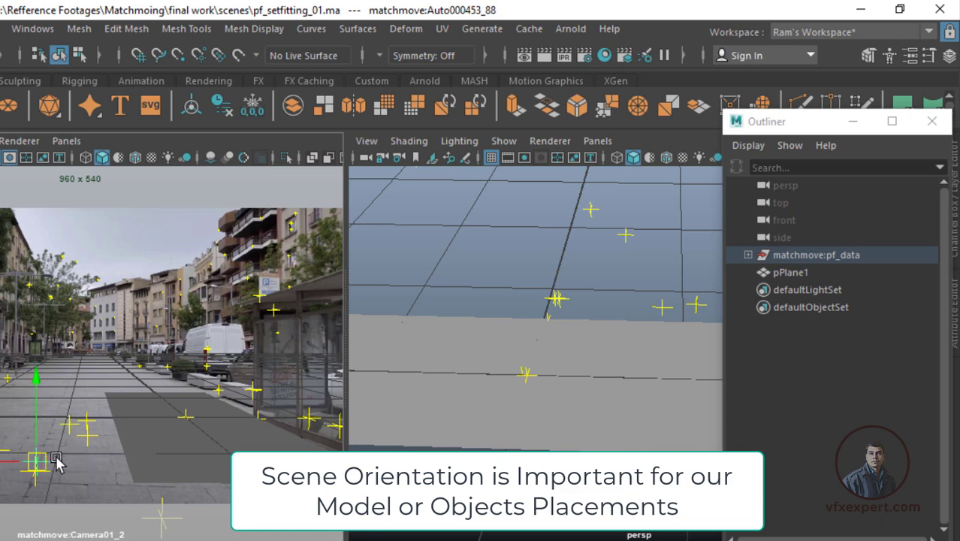
scroll(534, 313, "down", 2)
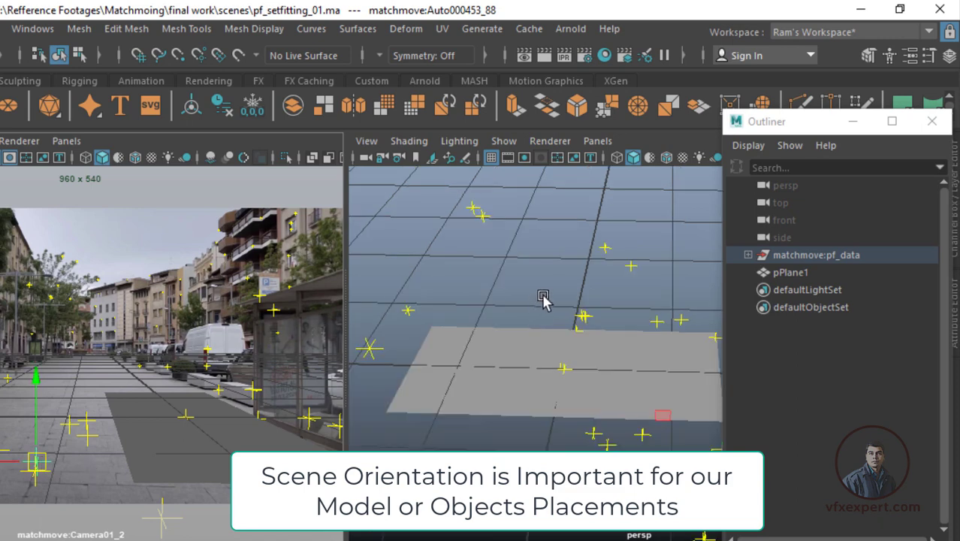
middle_click_drag(581, 335, 490, 281, "alt")
left_click_drag(624, 424, 543, 425, "alt")
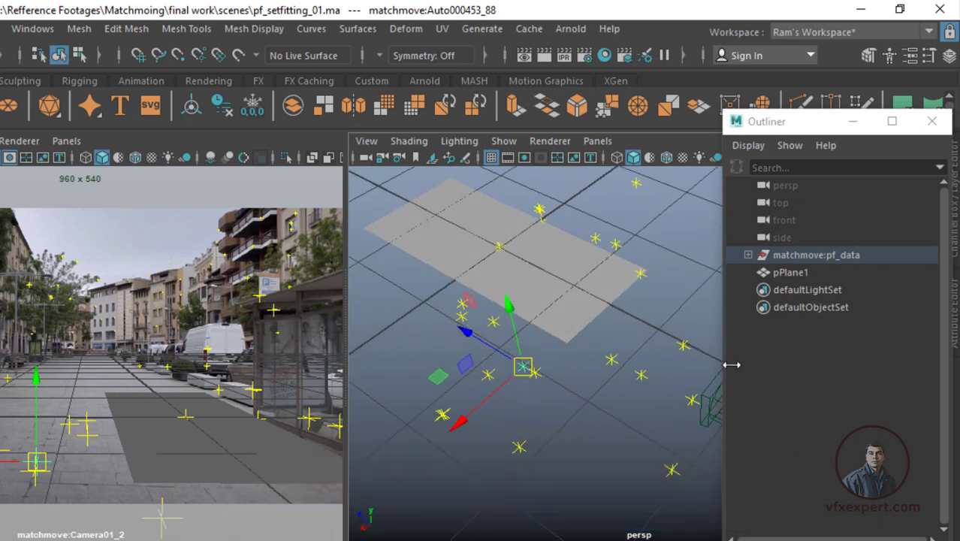
left_click(795, 366)
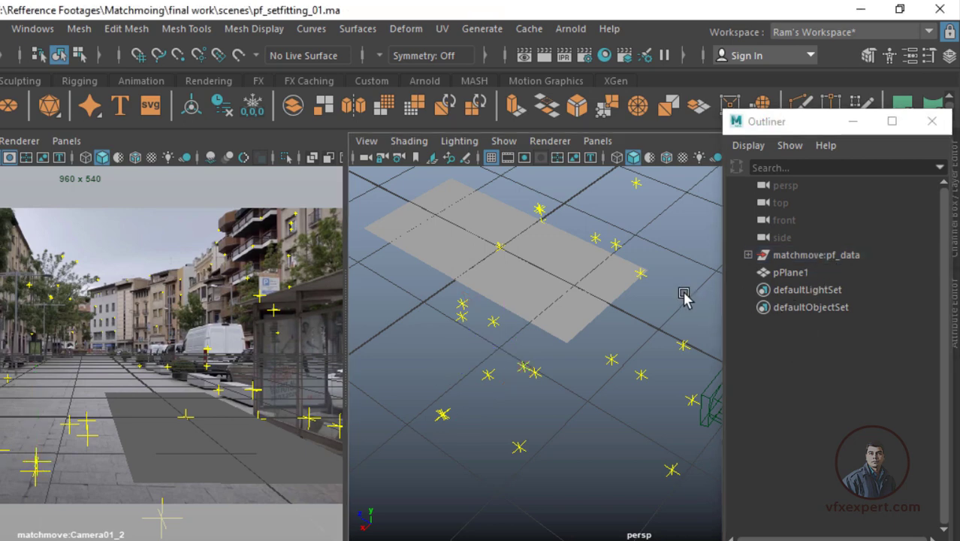
Step: Move the pivot of matchmove:pf_data onto the chosen ground locator, snapping it to the point
left_click(812, 256)
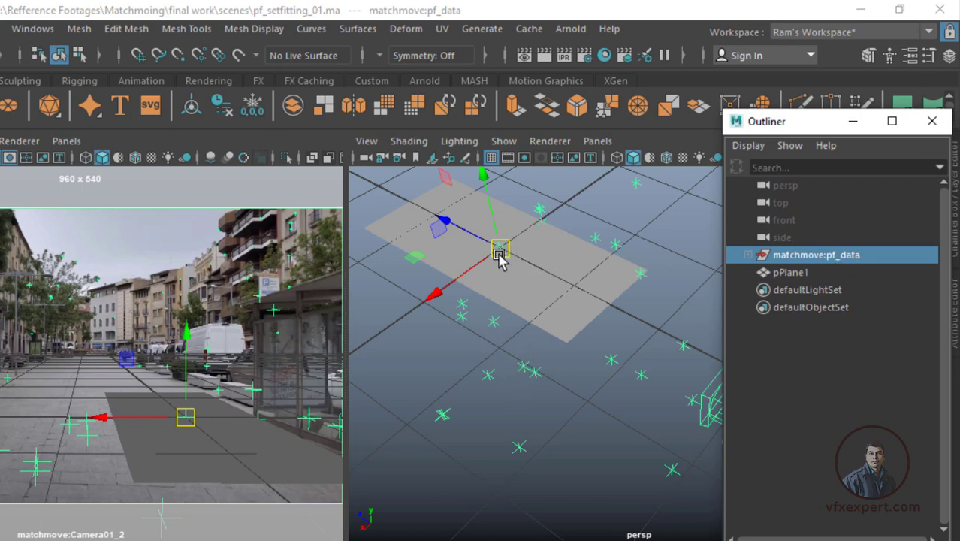
key("d")
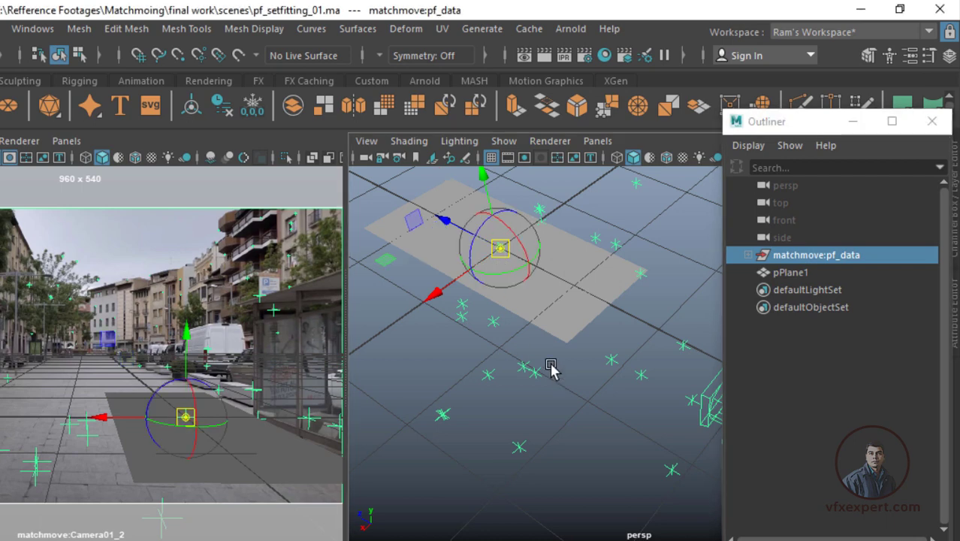
key("v")
left_click_drag(501, 249, 525, 366)
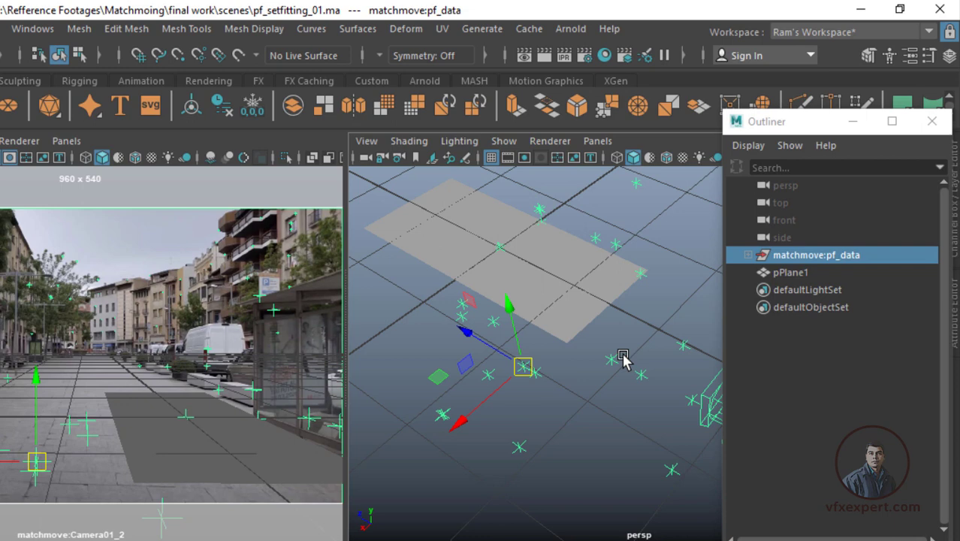
Step: Snap the pivot of pPlane1 to the plane corner nearest the chosen ground locator
left_click(583, 314)
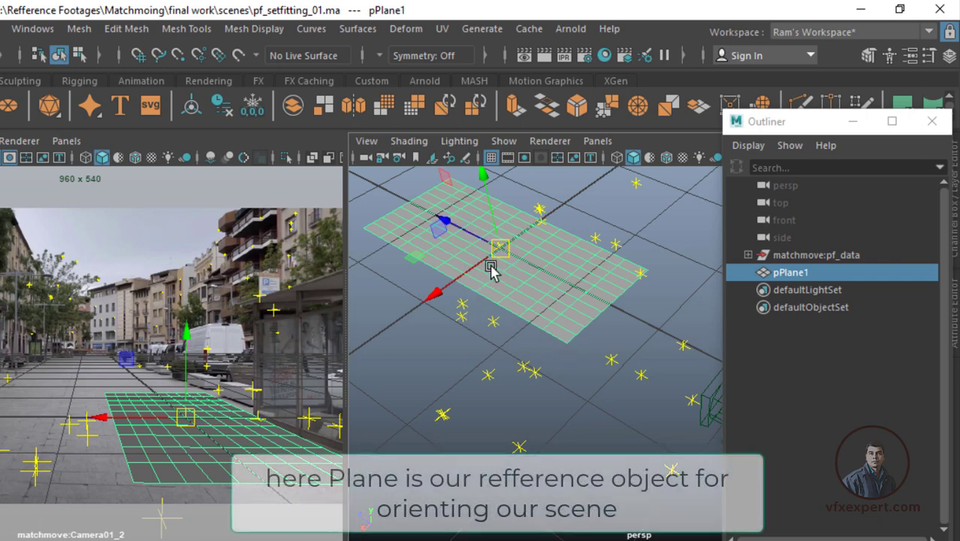
key("d")
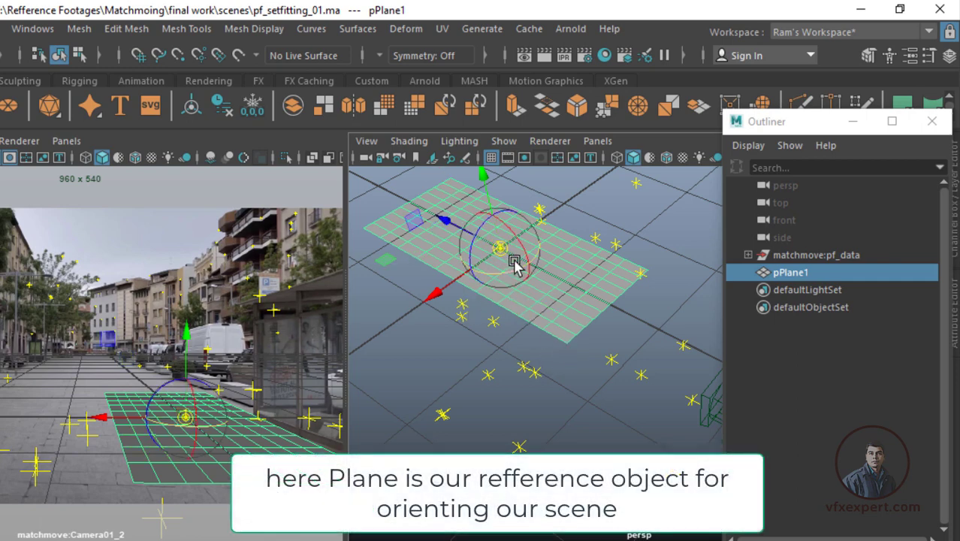
key("v")
left_click_drag(504, 251, 571, 338)
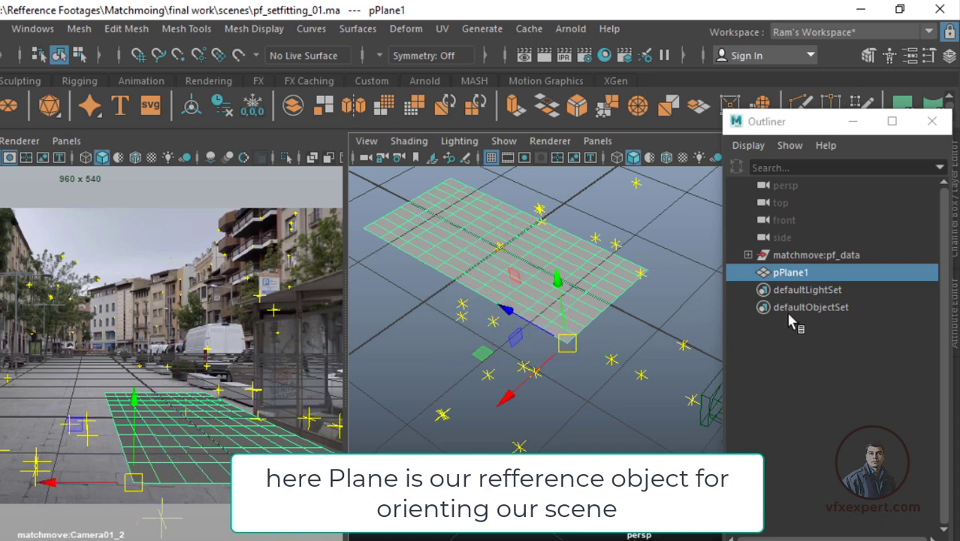
Step: Move matchmove:pf_data so its pivot locator snaps onto the near corner of pPlane1, and widen the camera view
left_click(832, 256)
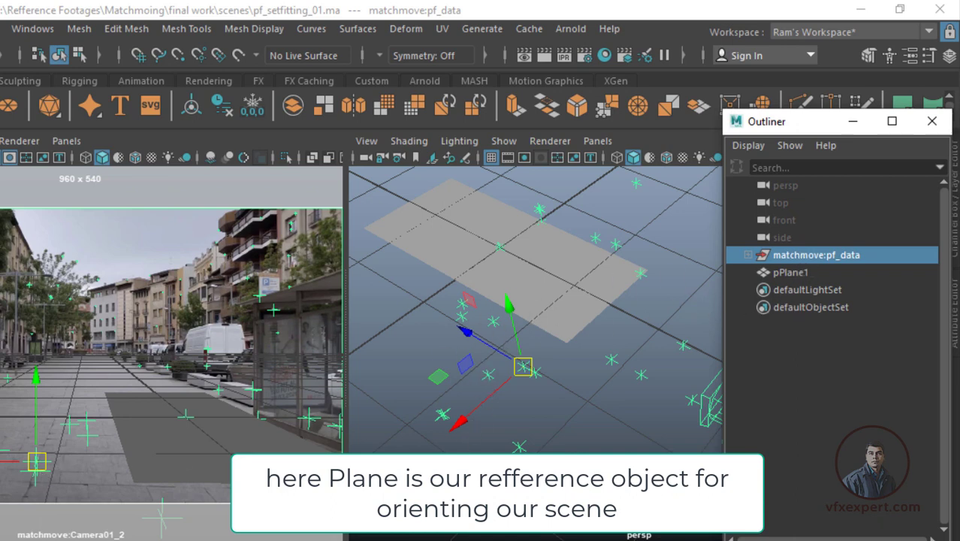
key("v")
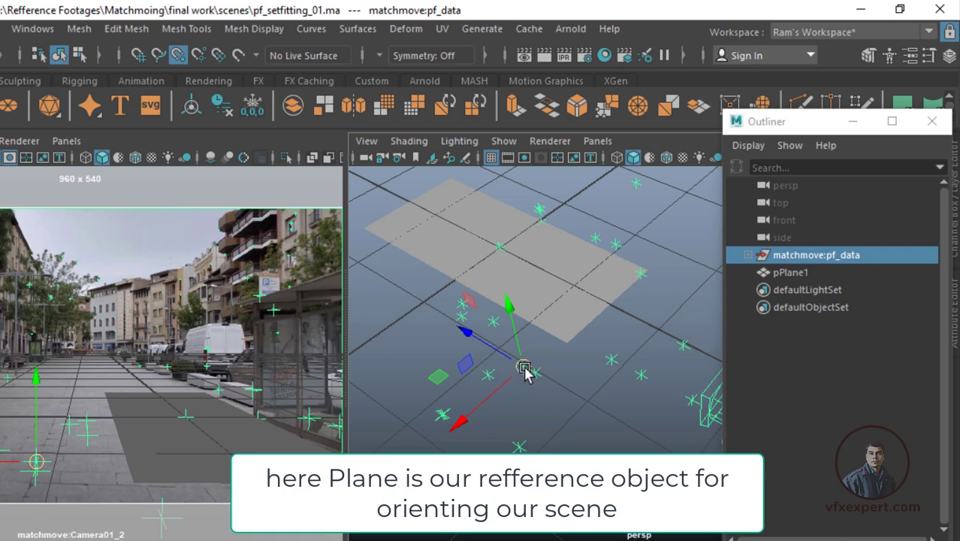
left_click_drag(523, 368, 559, 347)
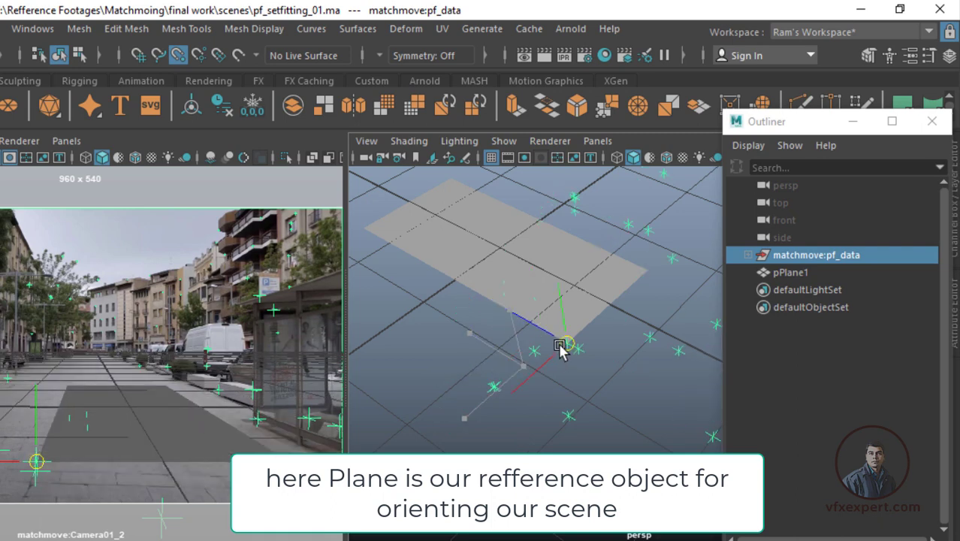
key("w")
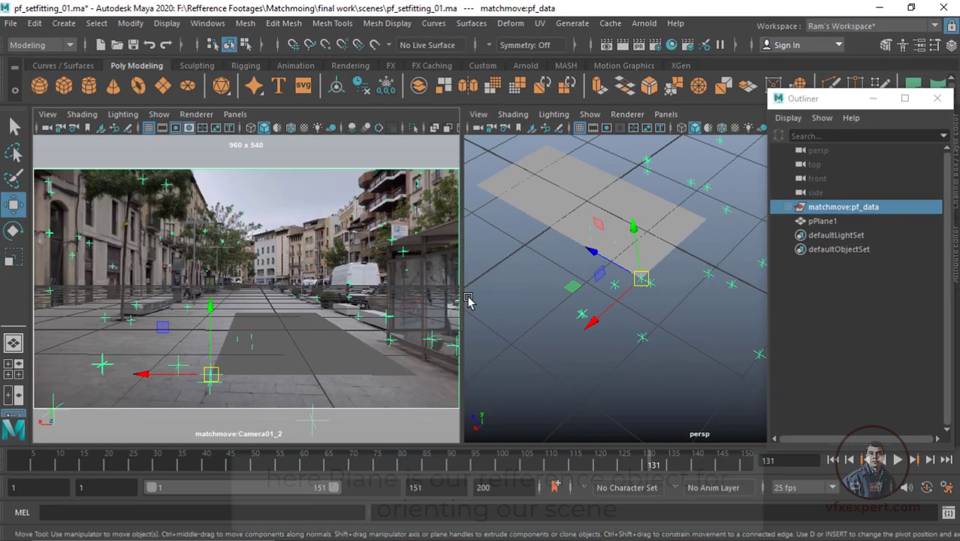
left_click_drag(460, 293, 505, 291)
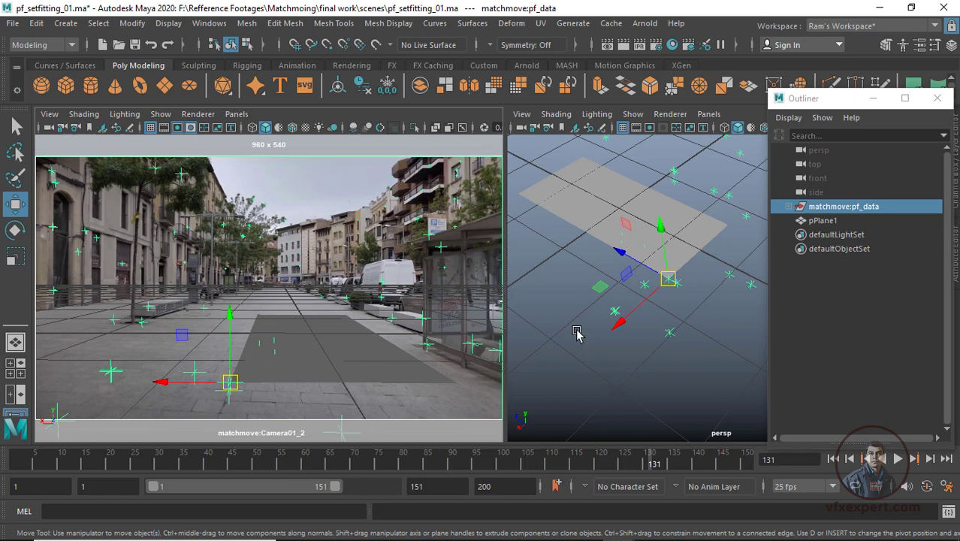
Step: Display the camera view in wireframe and scrub to frame 144 to compare the plane with the pavement lines
key("e")
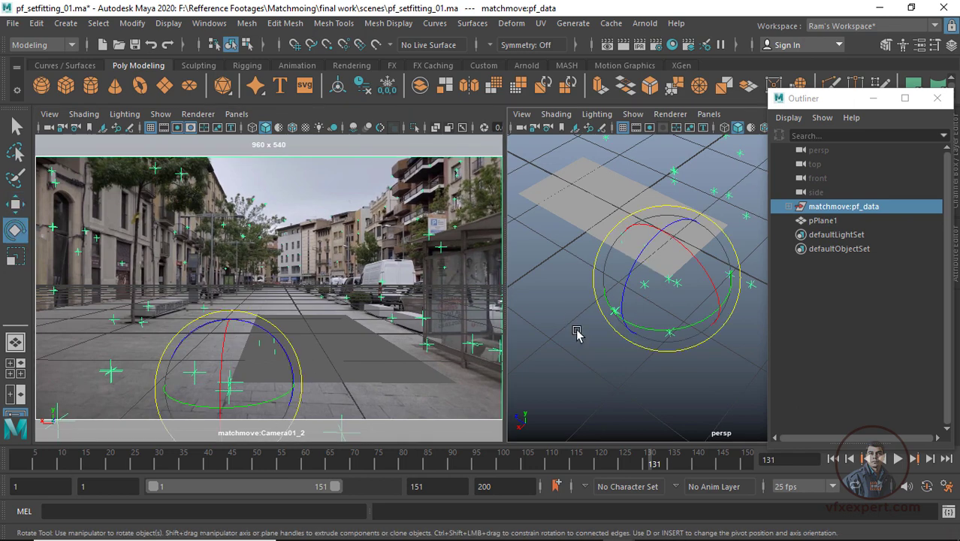
left_click(347, 207)
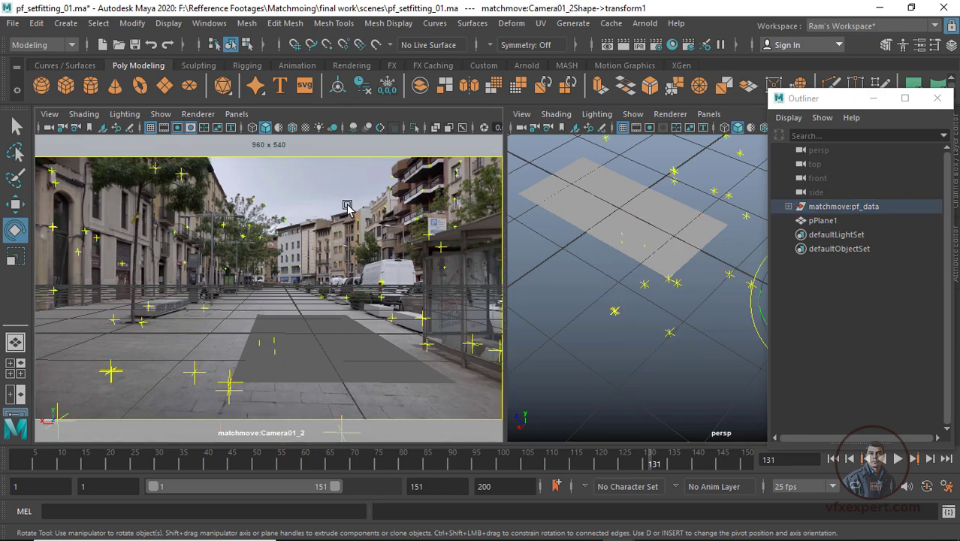
key("4")
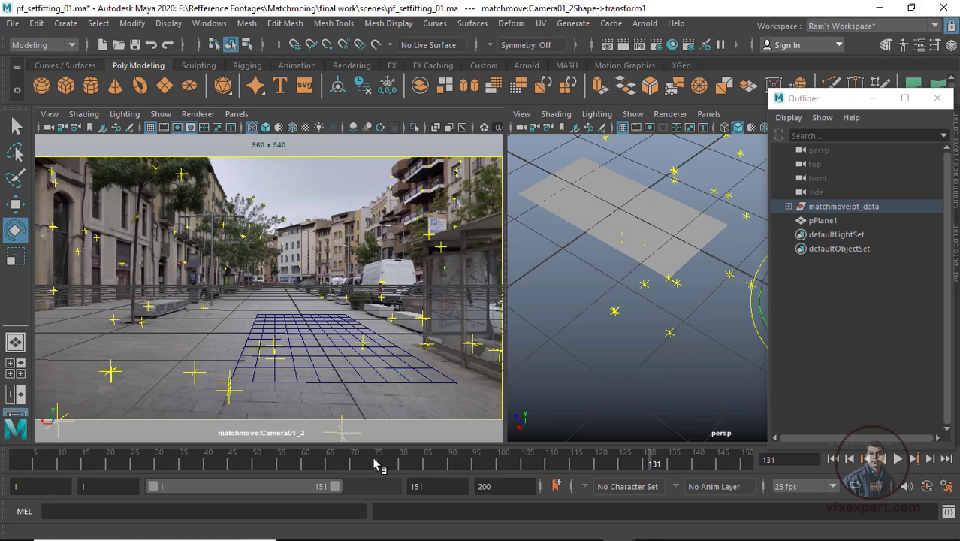
left_click_drag(650, 466, 719, 463)
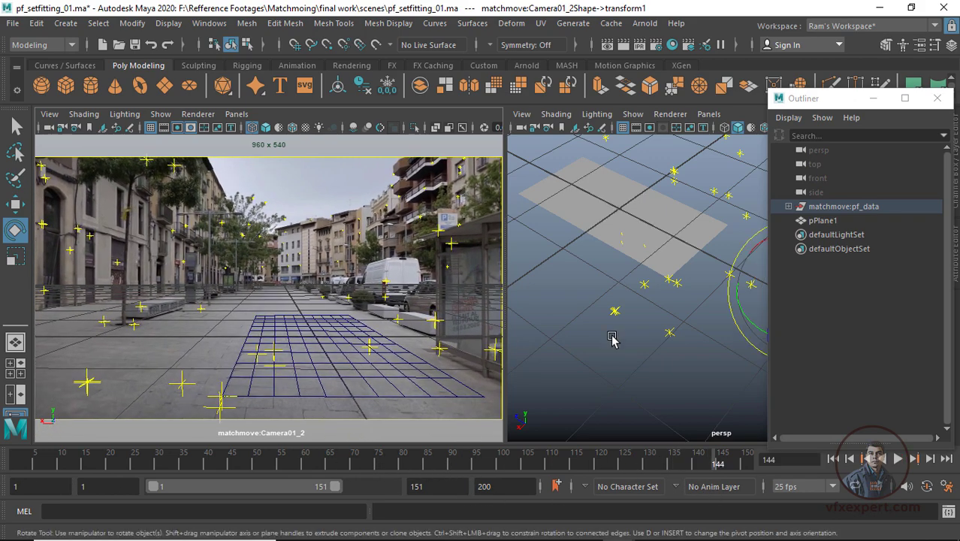
key("f")
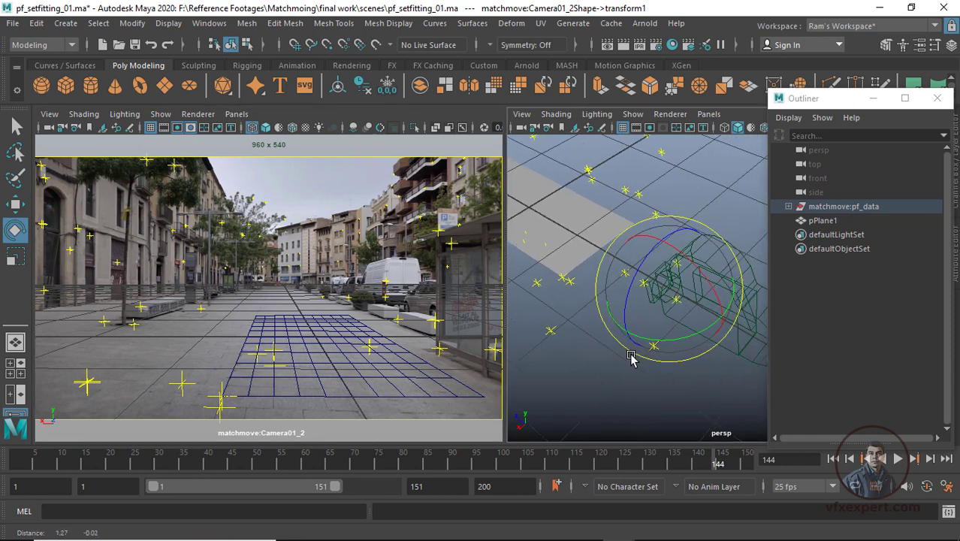
Step: Rotate matchmove:pf_data by about 0.5 degrees around Y and show its transform values beside the views
left_click(837, 206)
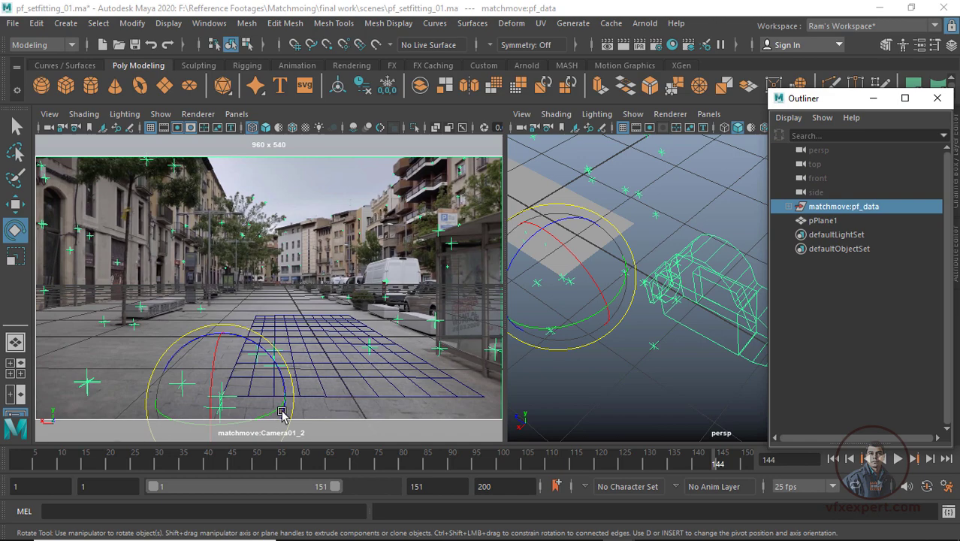
left_click_drag(592, 320, 857, 205)
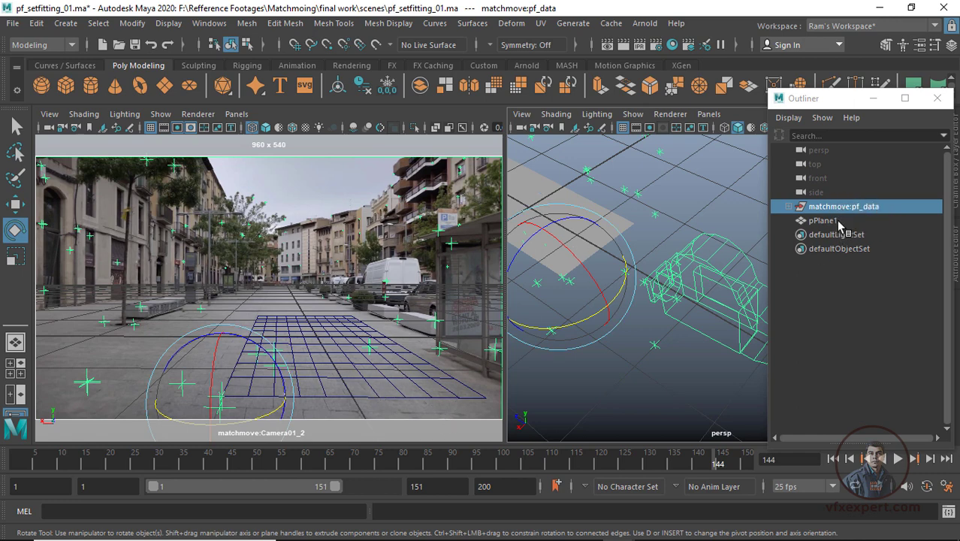
left_click_drag(840, 98, 663, 109)
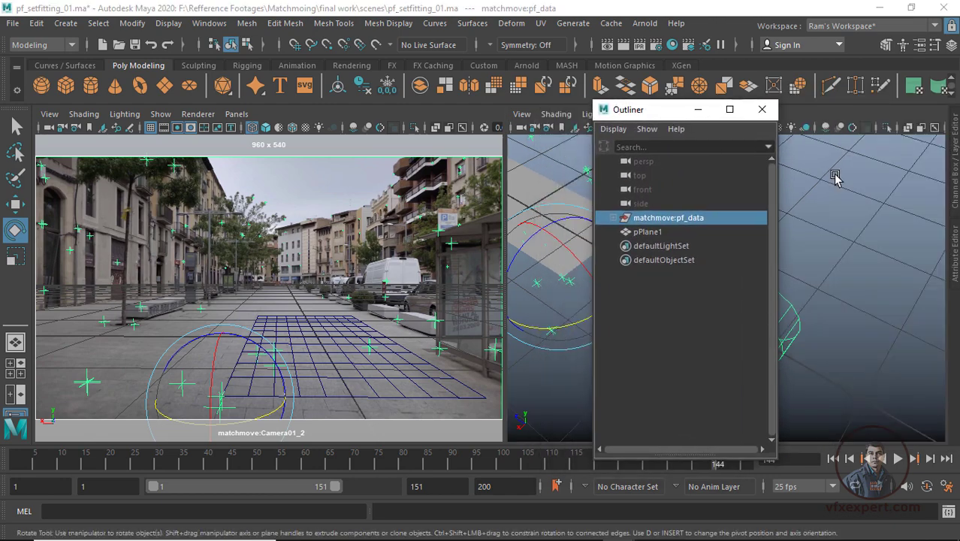
left_click(957, 184)
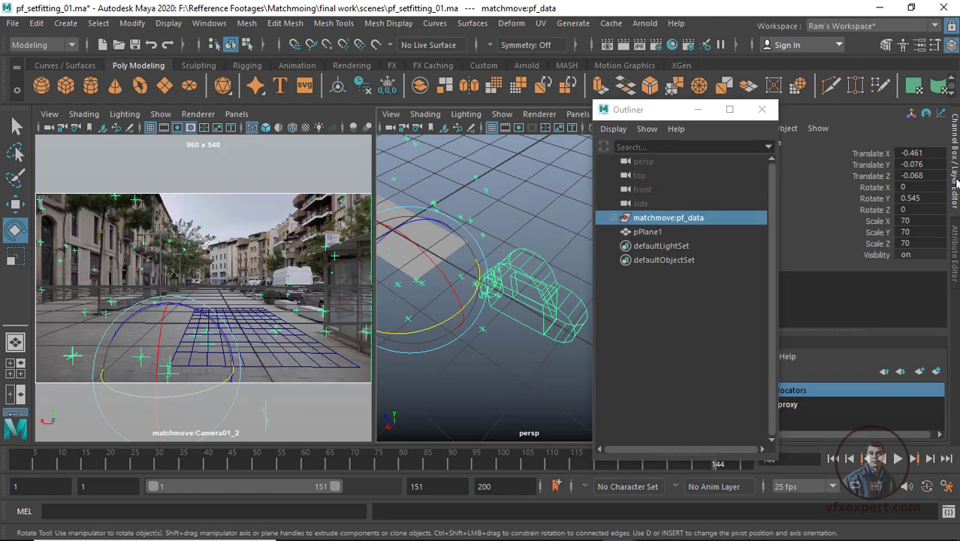
left_click_drag(642, 113, 638, 87)
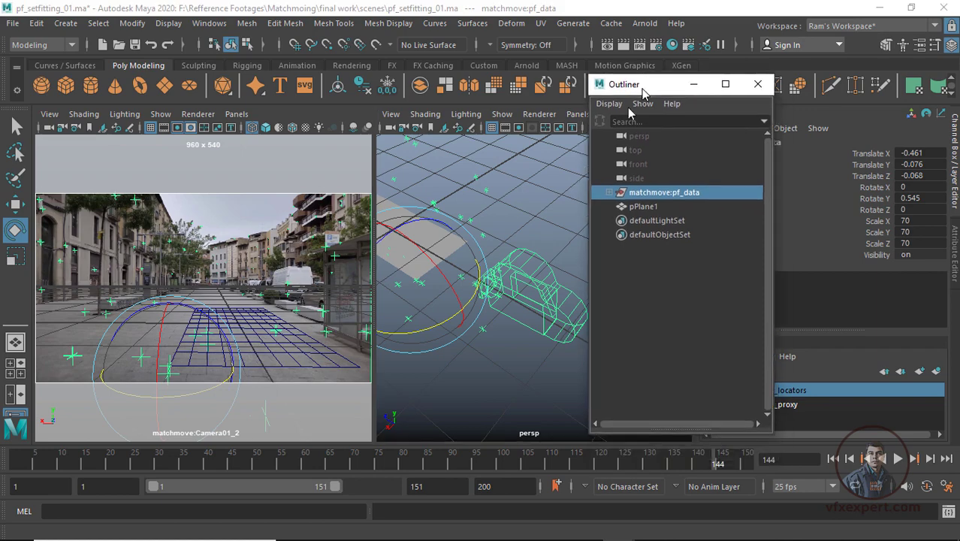
Step: Try a freehand rotation of matchmove:pf_data to about -1 in X and 1.17 in Y
left_click_drag(457, 300, 444, 323)
scroll(492, 309, "up", 4)
middle_click_drag(474, 289, 551, 303, "alt")
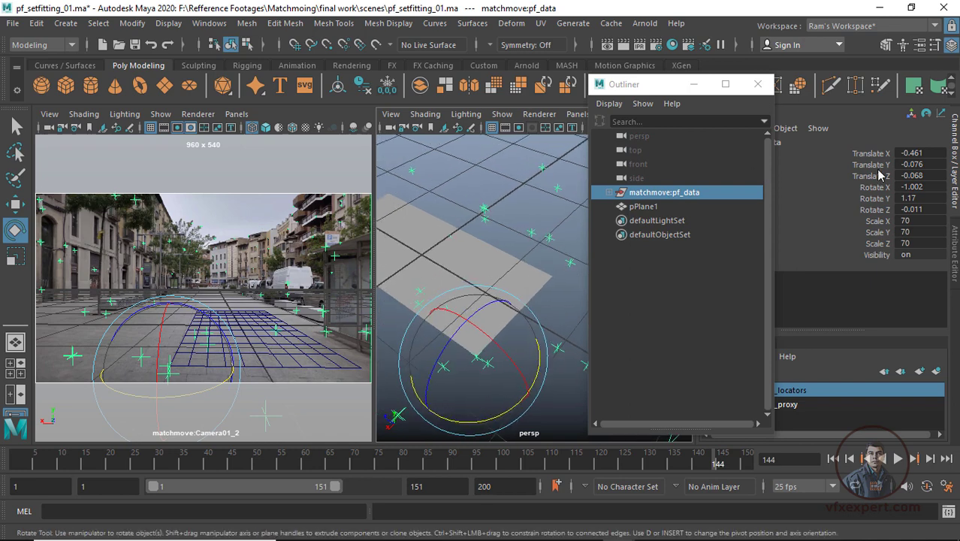
Step: Set the rotation of matchmove:pf_data to -1.32 in X, 0 in Y and -0.5 in Z
left_click(924, 195)
type("0")
key("Return")
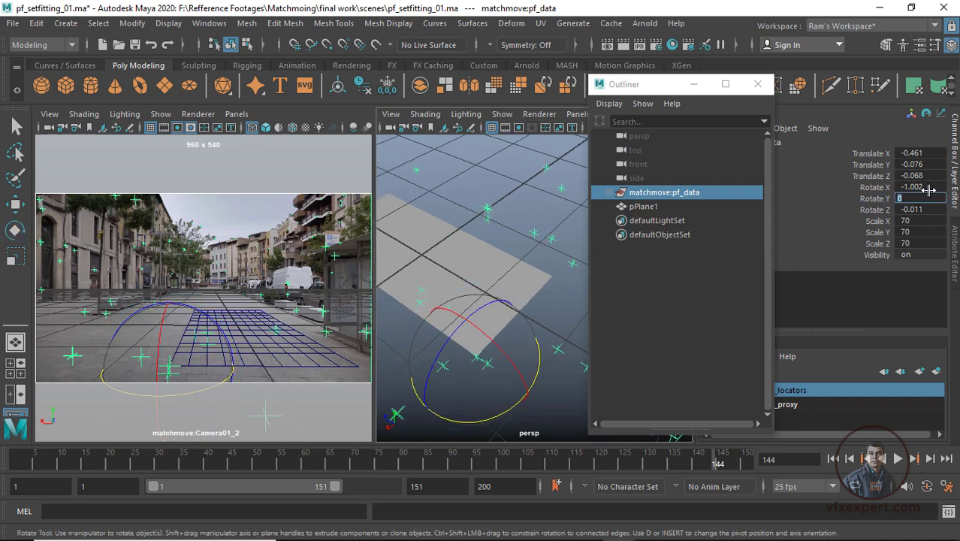
left_click(925, 187)
type("-1.32")
key("Return")
left_click(930, 210)
type("-0")
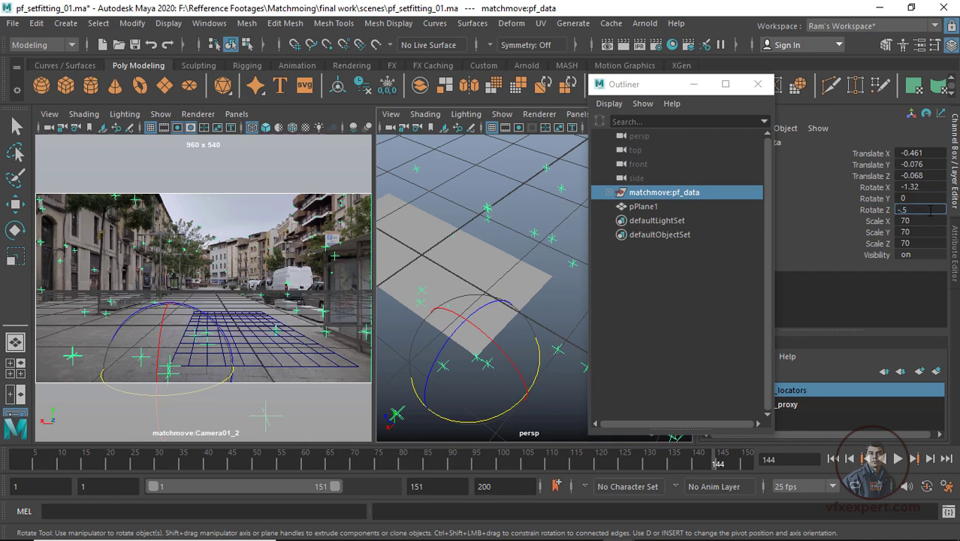
type(".5")
key("Return")
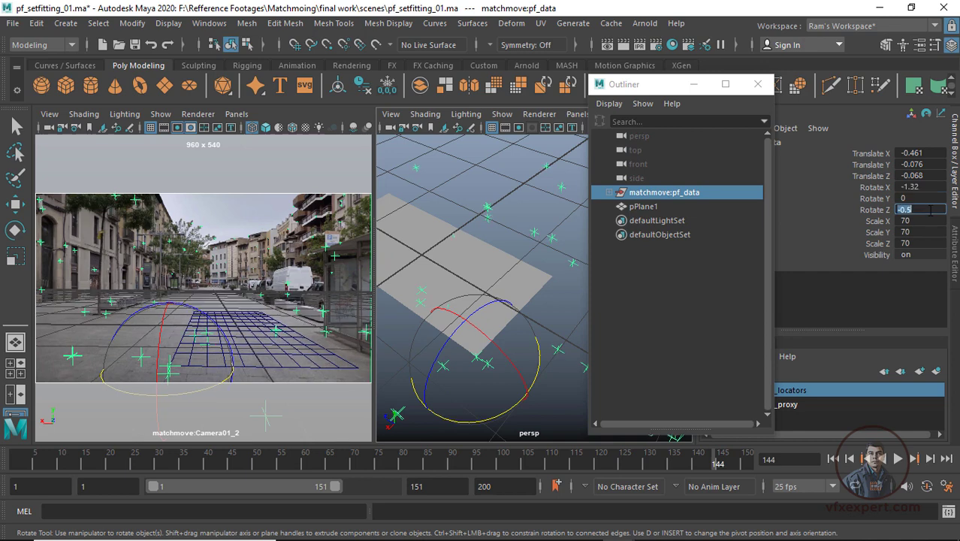
Step: Scrub the shot to frame 74 and enlarge the camera view to check the plane against the pavement lines
left_click(567, 307)
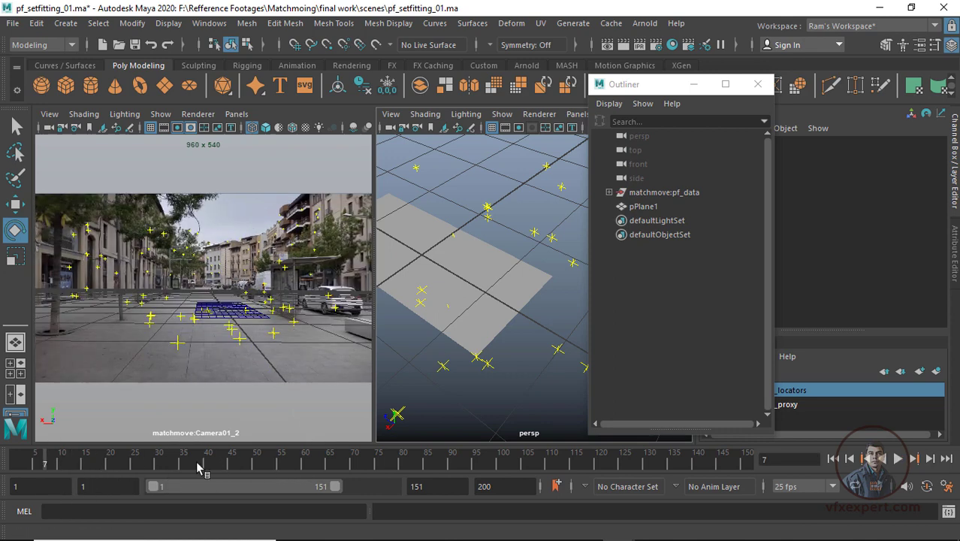
key("Escape")
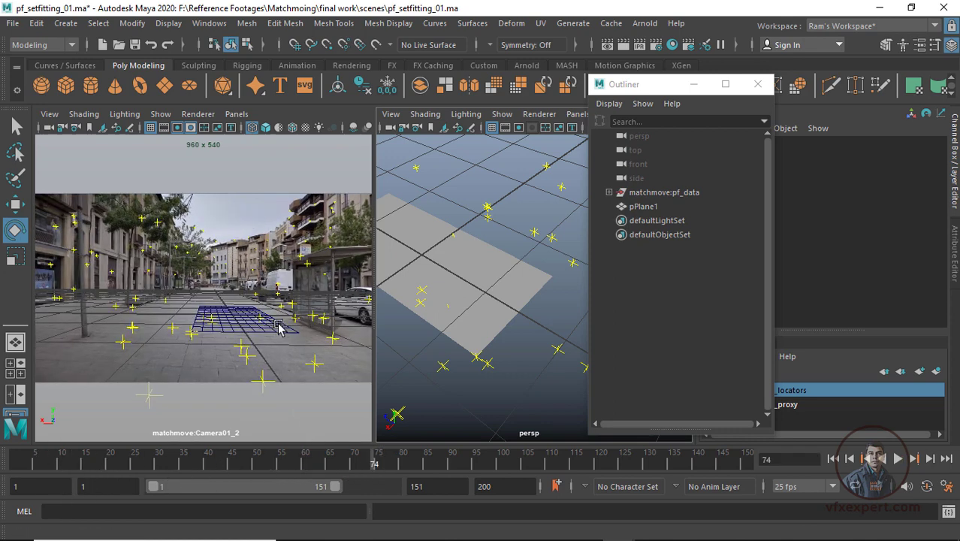
left_click(680, 194)
key("space")
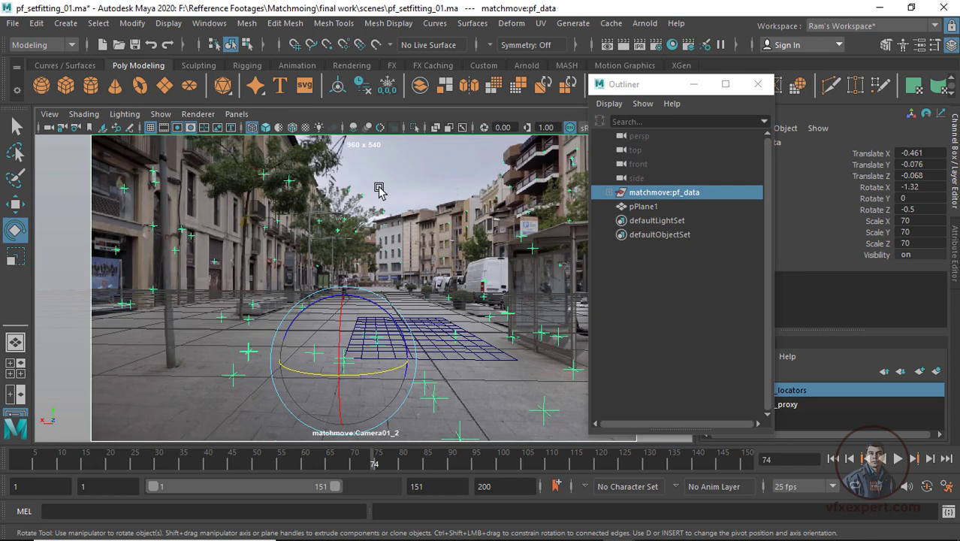
left_click_drag(668, 90, 755, 92)
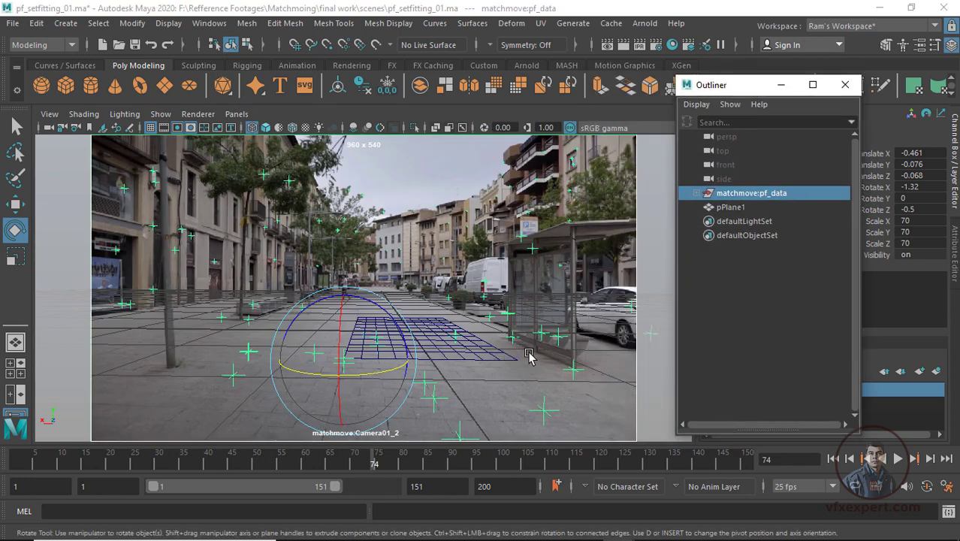
Step: Scale pPlane1 to about 1.457 in X and exactly 4 in Z, viewing it at frame 126
left_click(499, 356)
key("r")
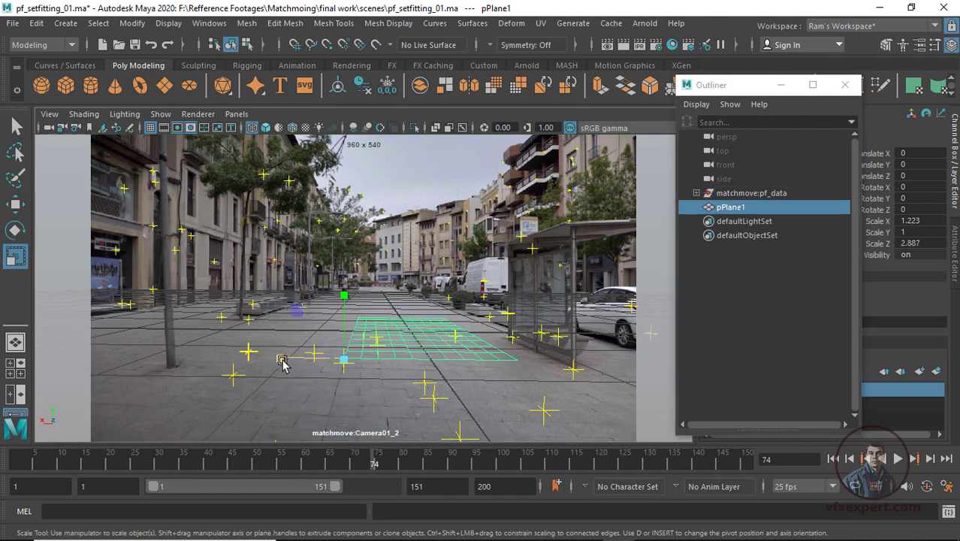
key("alt+v")
left_click(628, 461)
type("4")
key("Return")
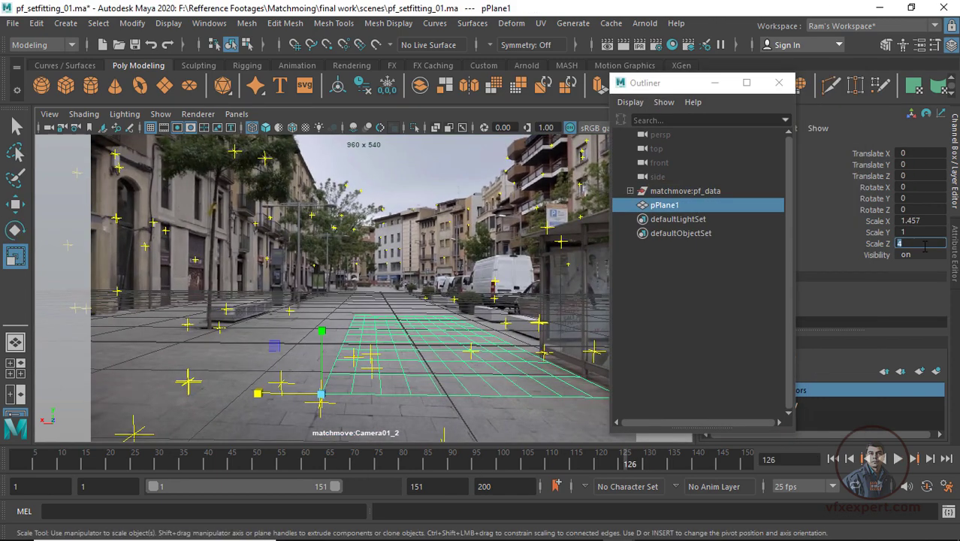
left_click(543, 403)
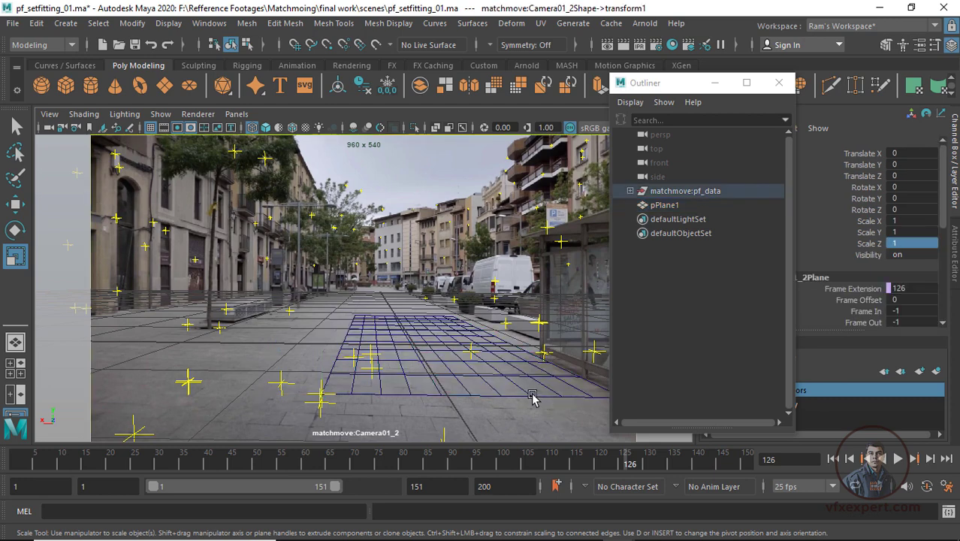
Step: Check the transform values of pPlane1 and matchmove:pf_data, clear their selection and save the scene
left_click(532, 396)
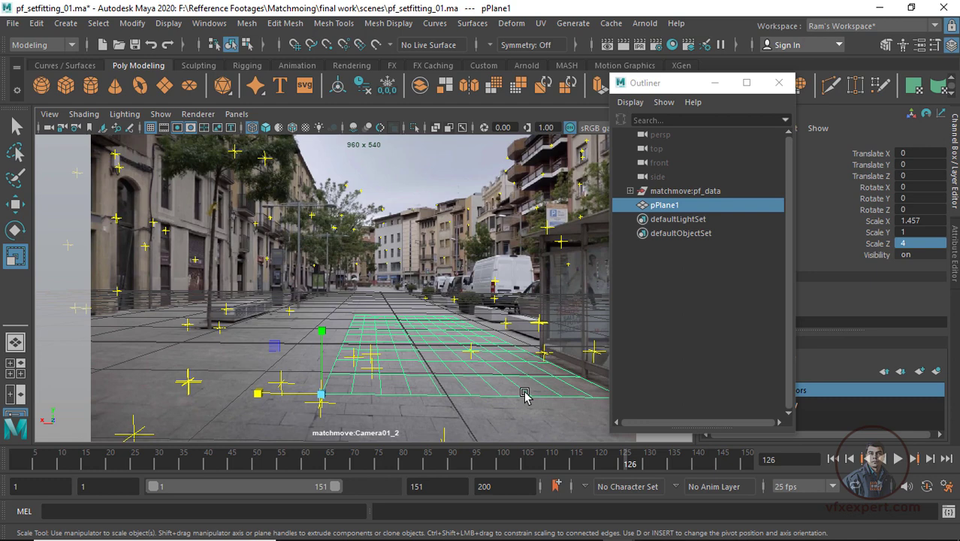
left_click(699, 191)
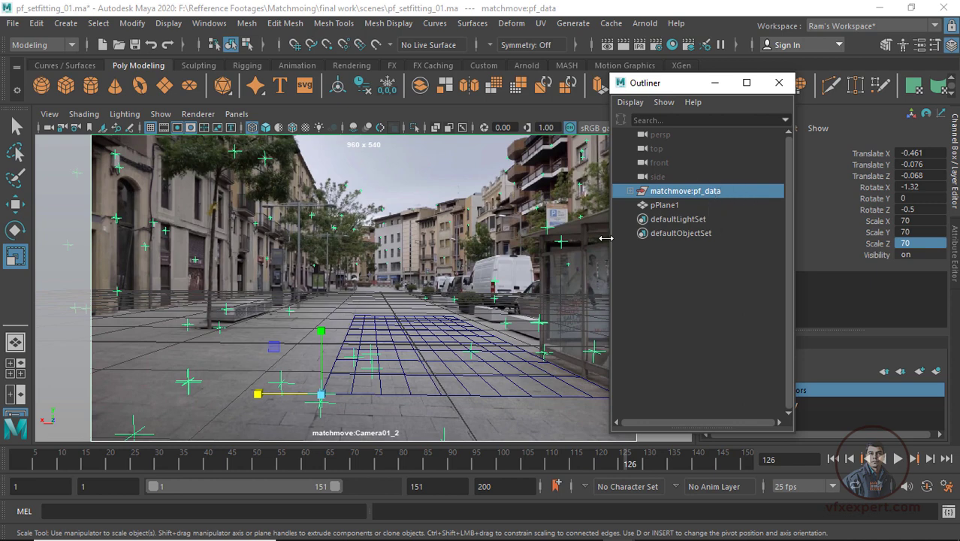
left_click(283, 419)
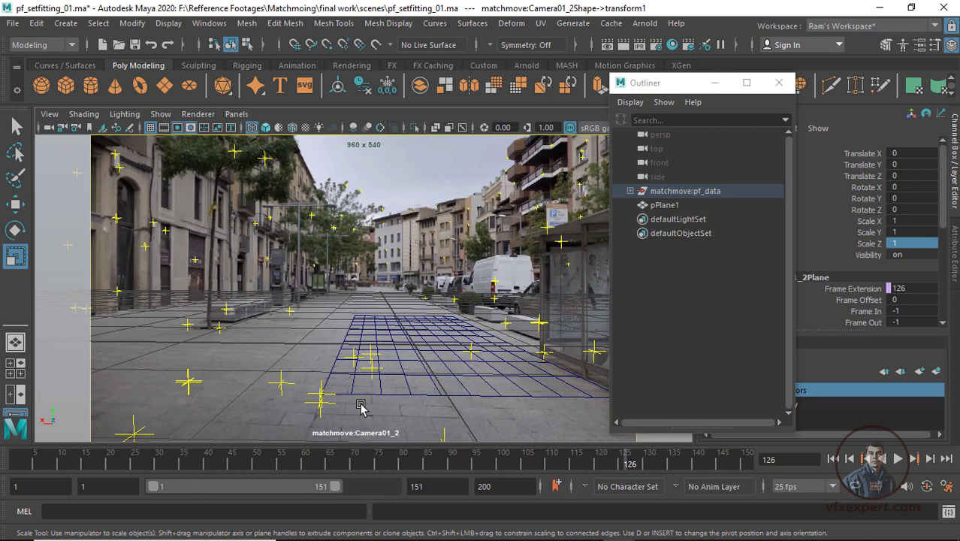
key("ctrl+s")
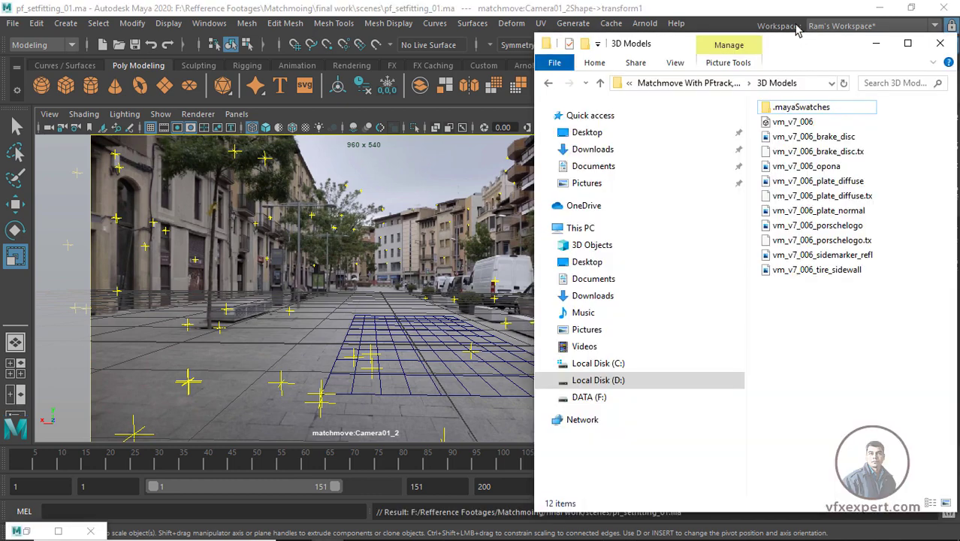
Step: Import the vm_v7_006 car model from the 3D Models folder into the Maya scene and minimize the folder window
left_click_drag(782, 46, 793, 46)
left_click(802, 121)
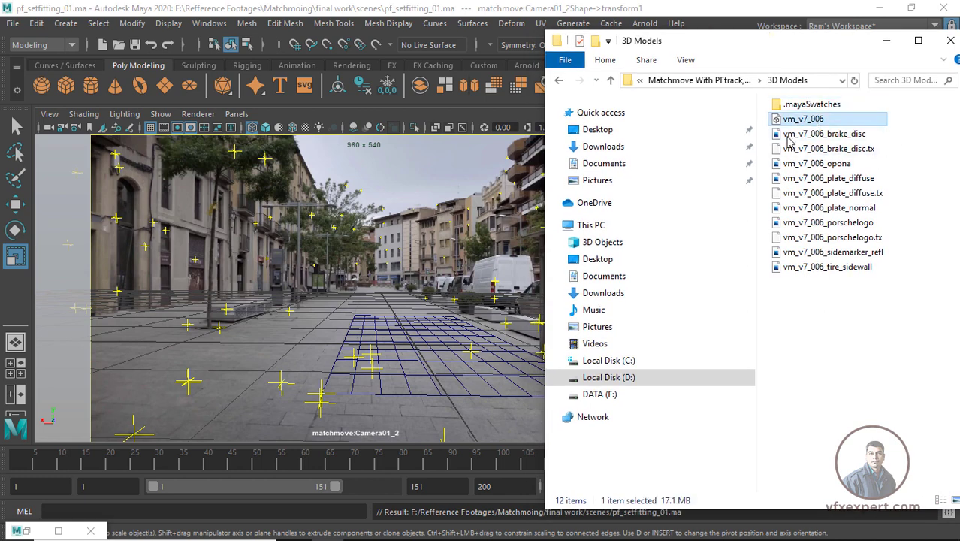
left_click_drag(366, 357, 344, 293)
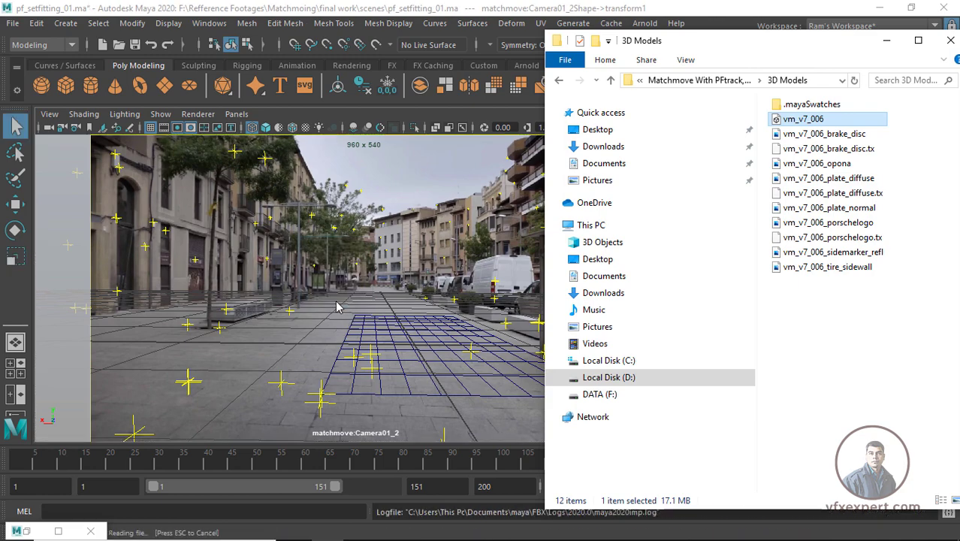
left_click(888, 40)
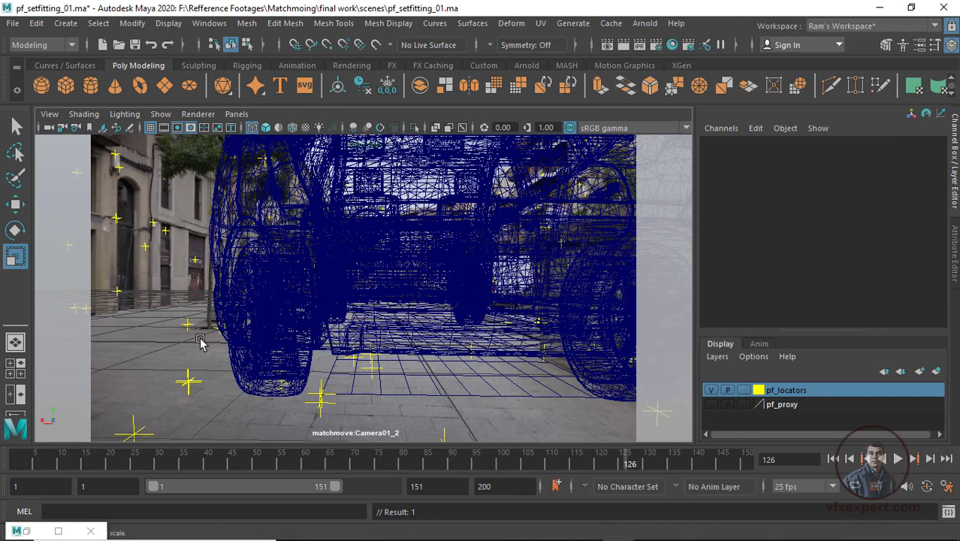
Step: Display the scene shaded and switch to the persp camera, framing the whole imported car
key("5")
left_click(238, 115)
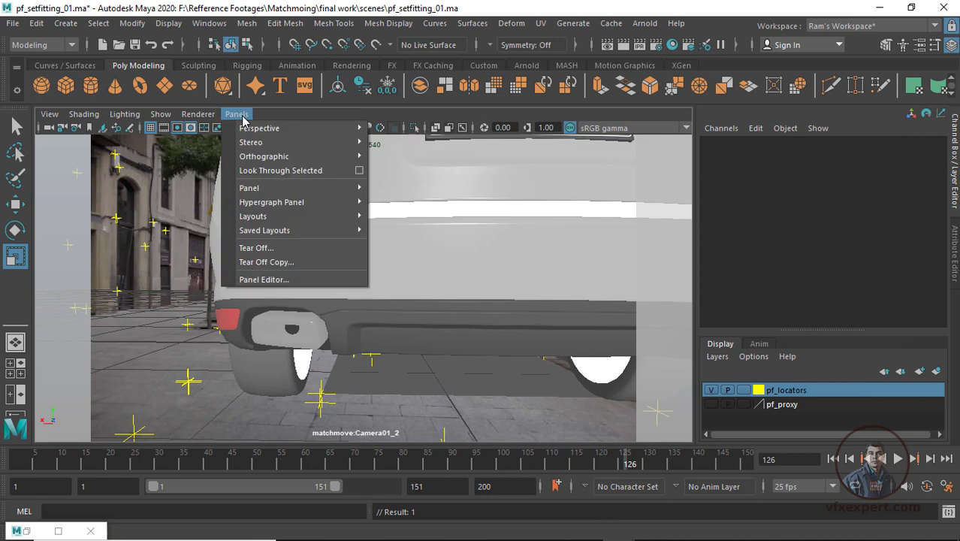
left_click(394, 128)
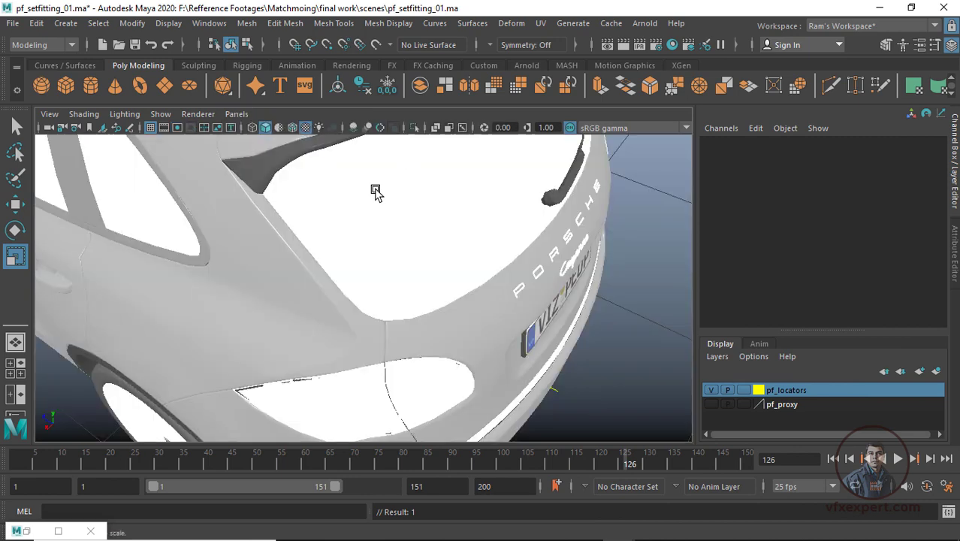
scroll(428, 314, "down", 5)
scroll(429, 314, "down", 4)
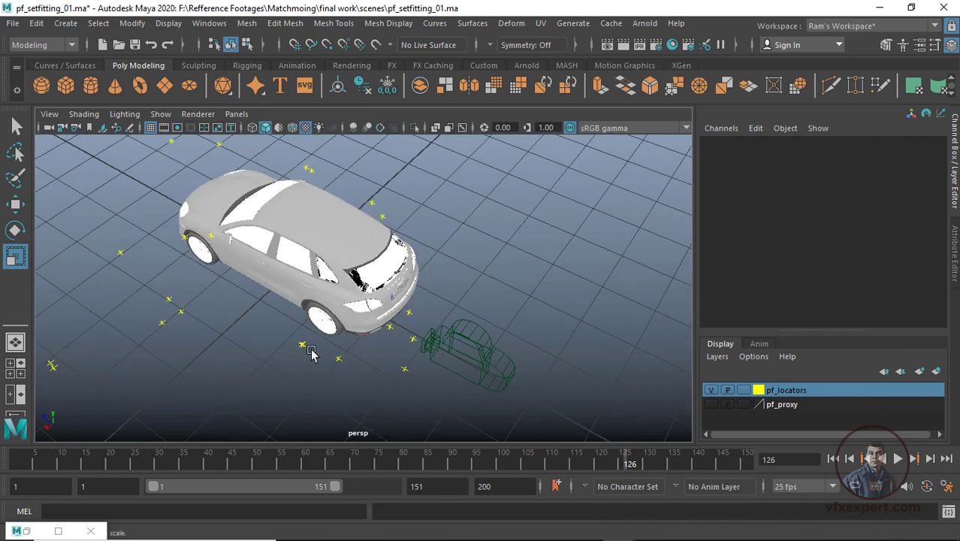
left_click_drag(312, 353, 533, 373, "alt")
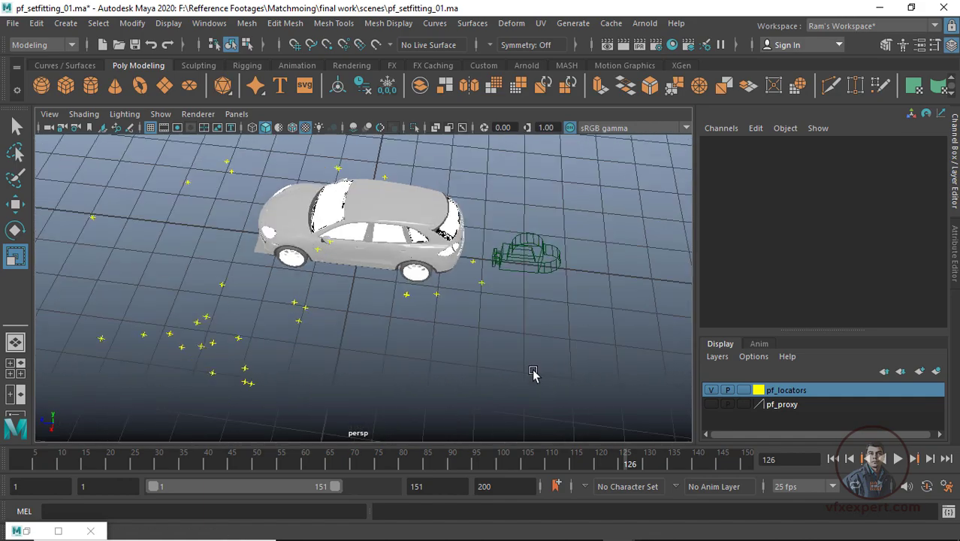
Step: Scale the car model vm_v7_006 down to 0.4 uniformly in X, Y and Z
left_click(400, 212)
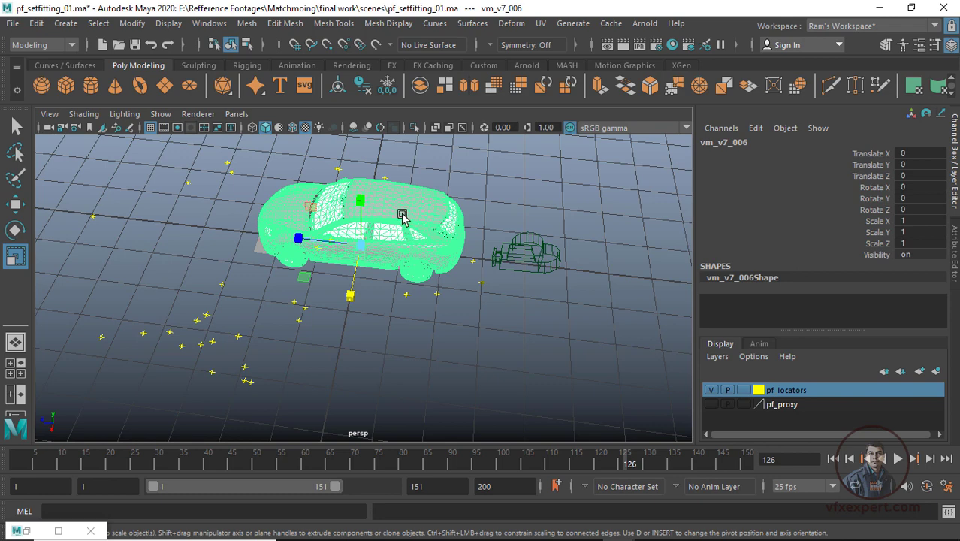
left_click_drag(360, 246, 288, 240)
scroll(355, 255, "up", 4)
middle_click_drag(429, 301, 454, 364, "alt")
scroll(394, 283, "up", 2)
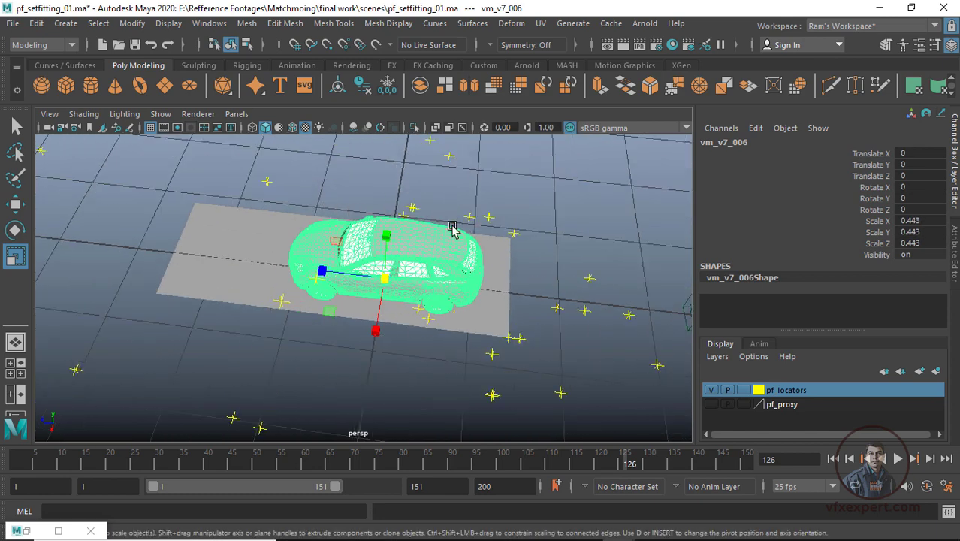
left_click_drag(478, 363, 381, 285, "alt")
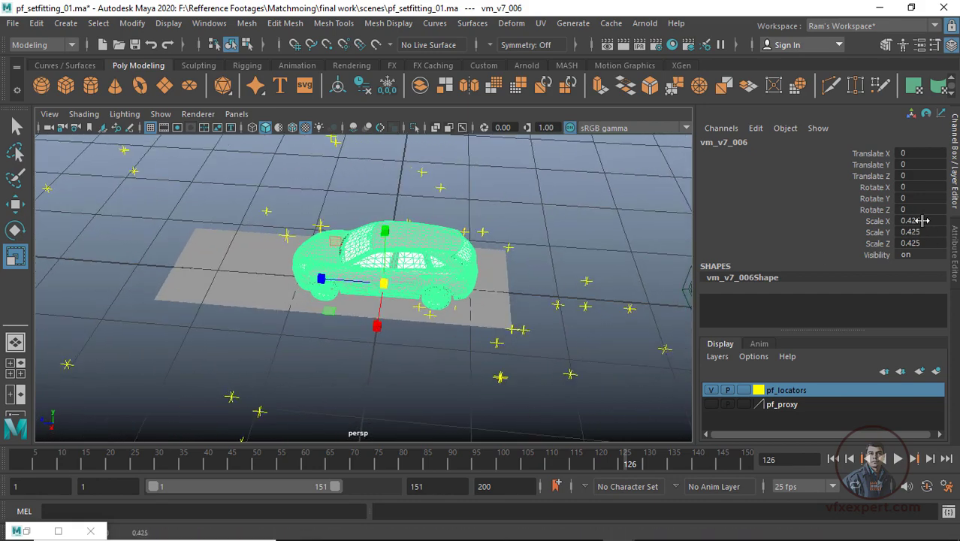
left_click_drag(923, 220, 918, 243)
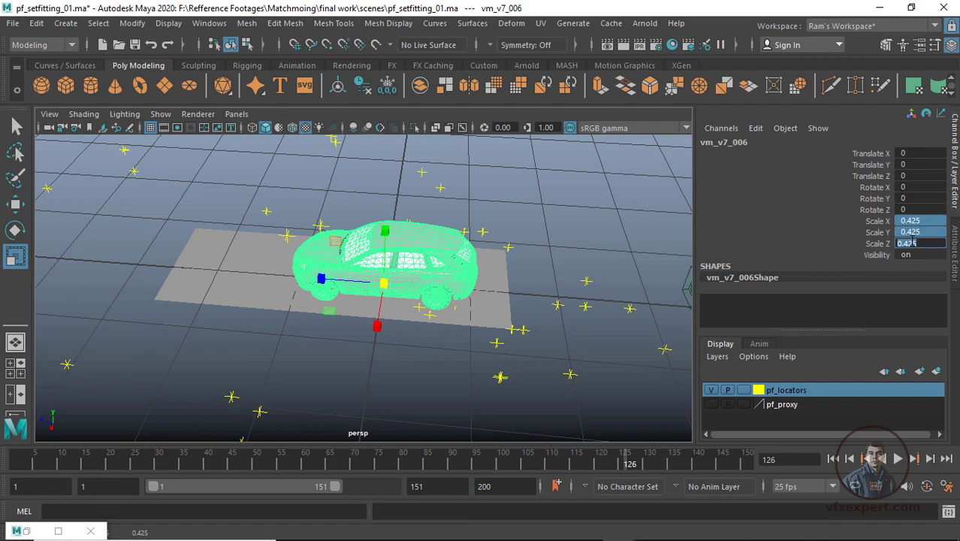
type(".4")
key("Return")
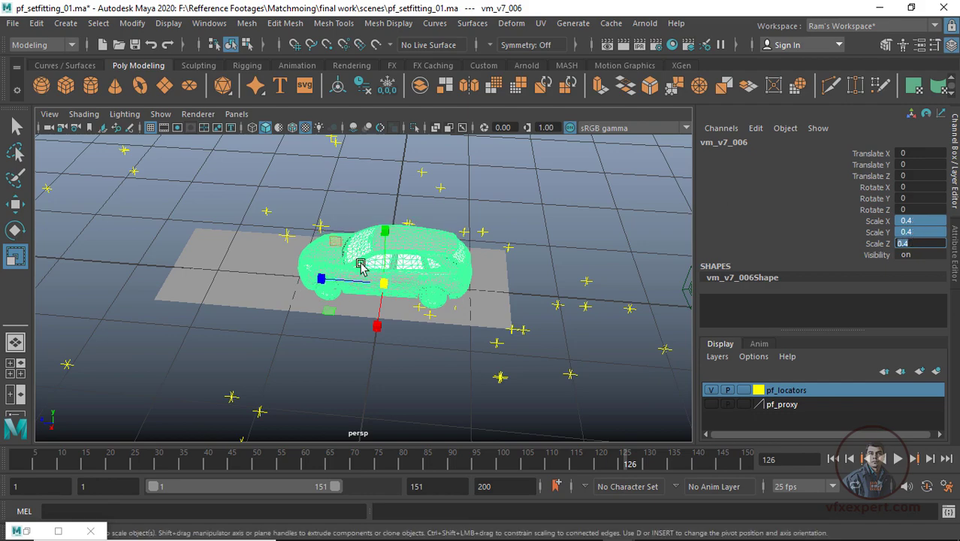
Step: Switch the view back to matchmove:Camera01_2 to see the scaled car in the footage
left_click_drag(451, 353, 353, 285, "alt")
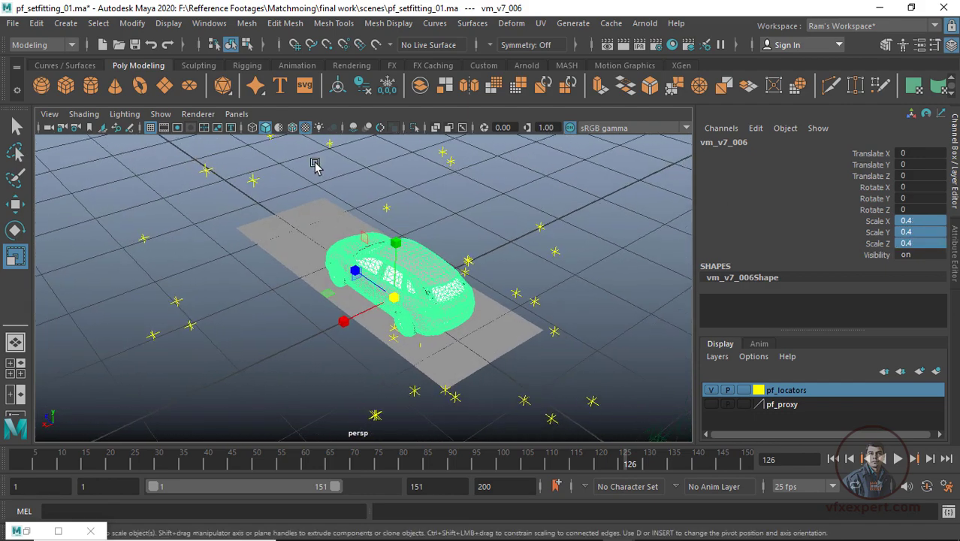
left_click(236, 114)
mouse_move(288, 133)
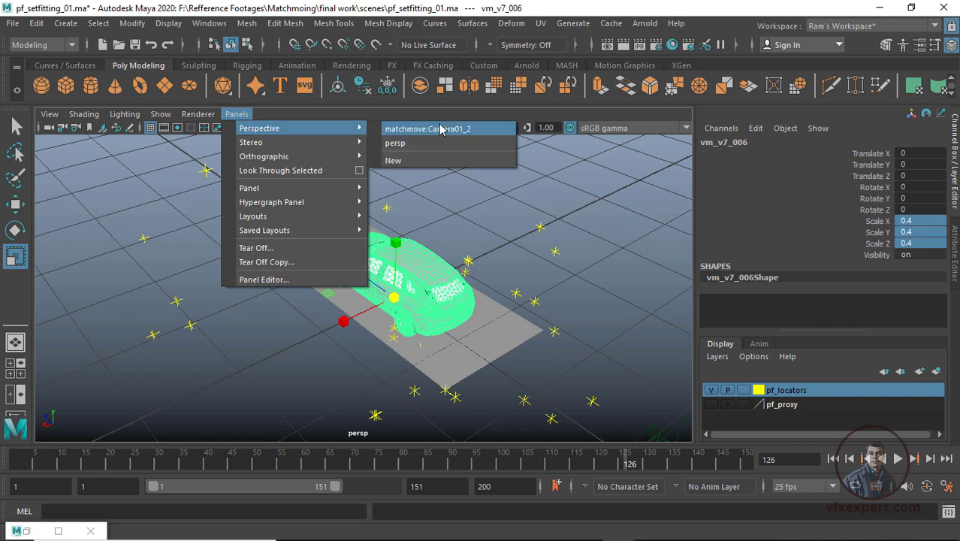
left_click(442, 130)
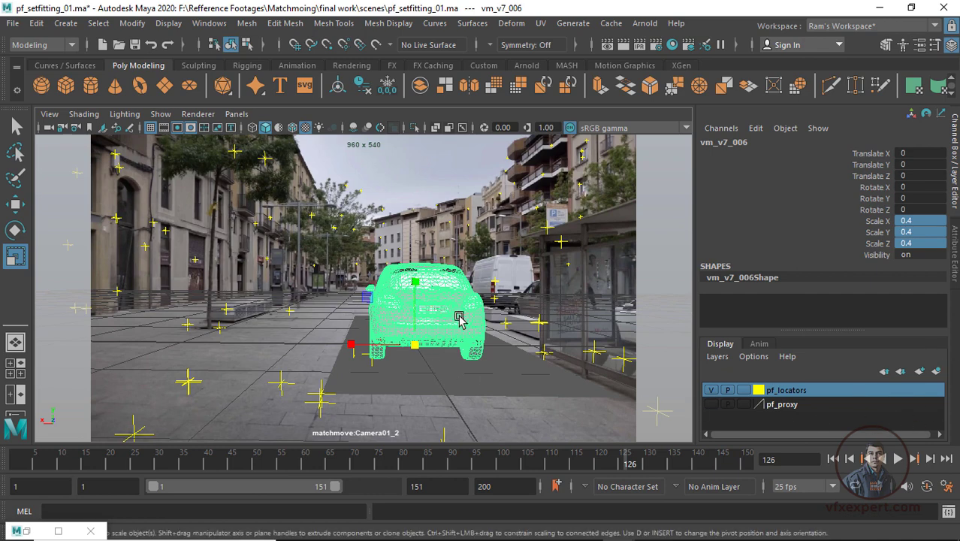
Step: Put the ground plane on a new display layer named base_plane
left_click(501, 389)
left_click(936, 371)
double_click(777, 390)
type("base")
Step: Put the car on a new display layer named car_model and clear the selection
key("ctrl+a")
key("BackSpace")
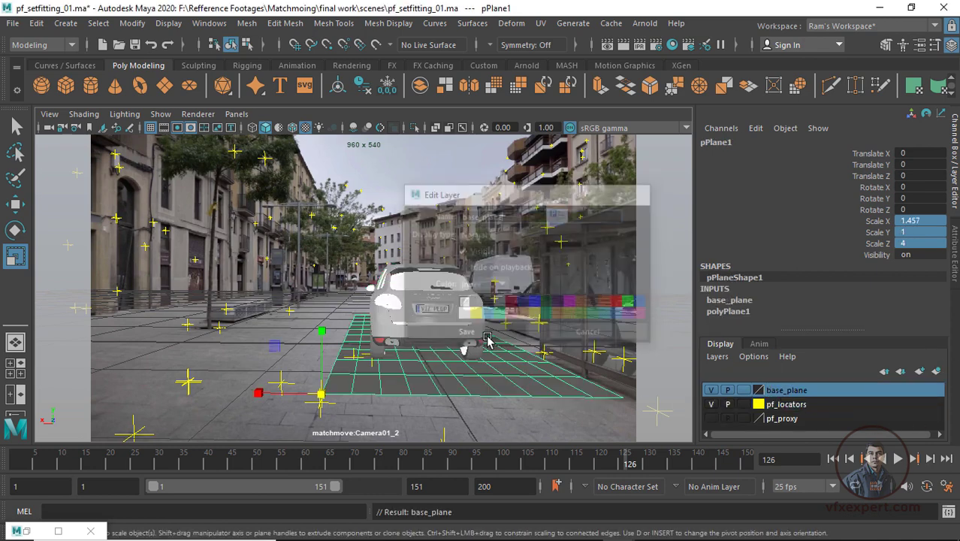
type("car_model")
left_click(493, 335)
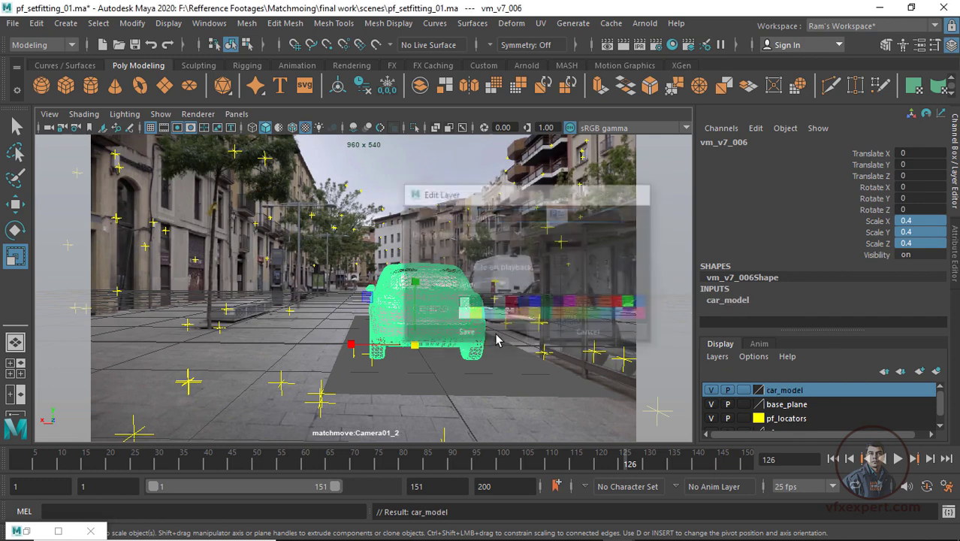
left_click(575, 331)
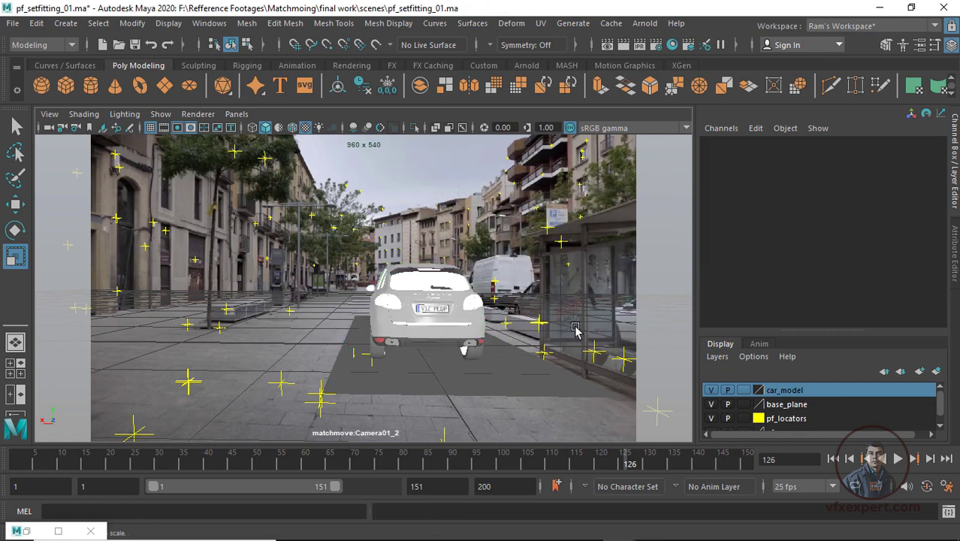
Step: Hide the base_plane layer so that the car sits directly on the filmed pavement
left_click(541, 387)
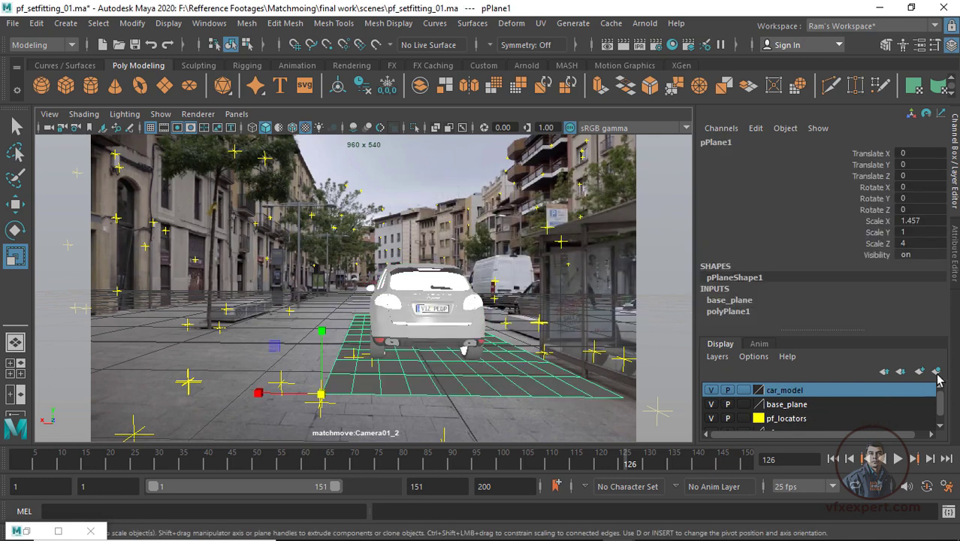
left_click(711, 404)
left_click(513, 406)
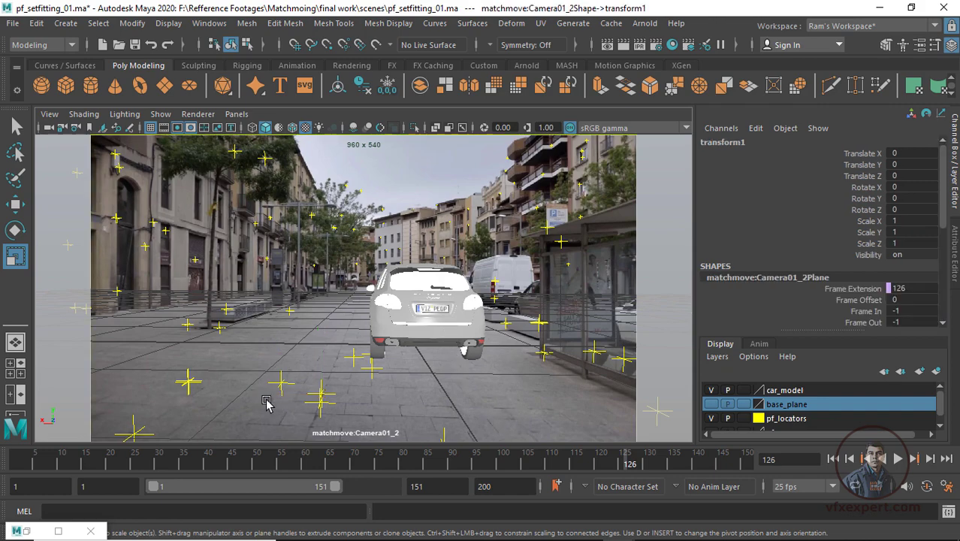
Step: Hide the grid, play the shot from frame 1 to check the car's tracking and return to frame 7
key("alt+v")
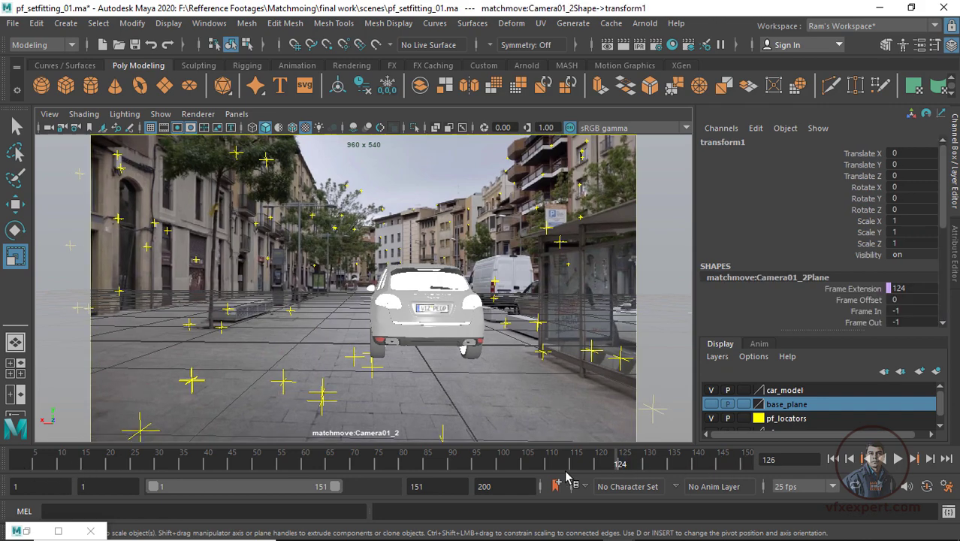
key("alt+v")
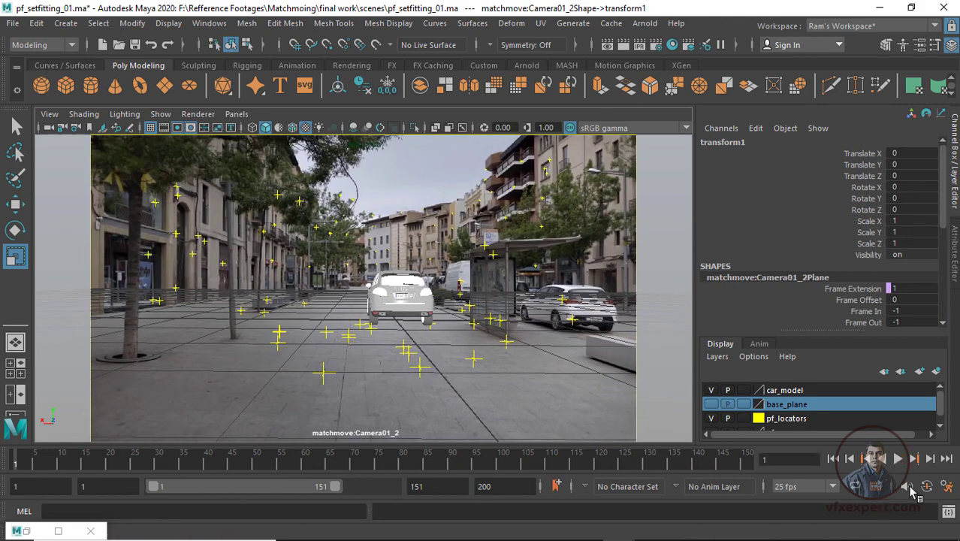
left_click(150, 128)
left_click(898, 459)
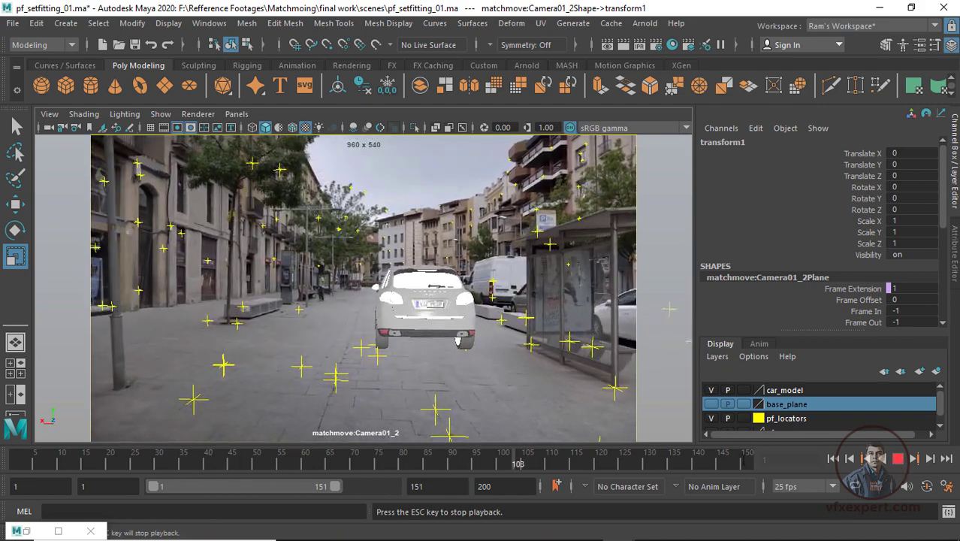
left_click(77, 449)
left_click(45, 454)
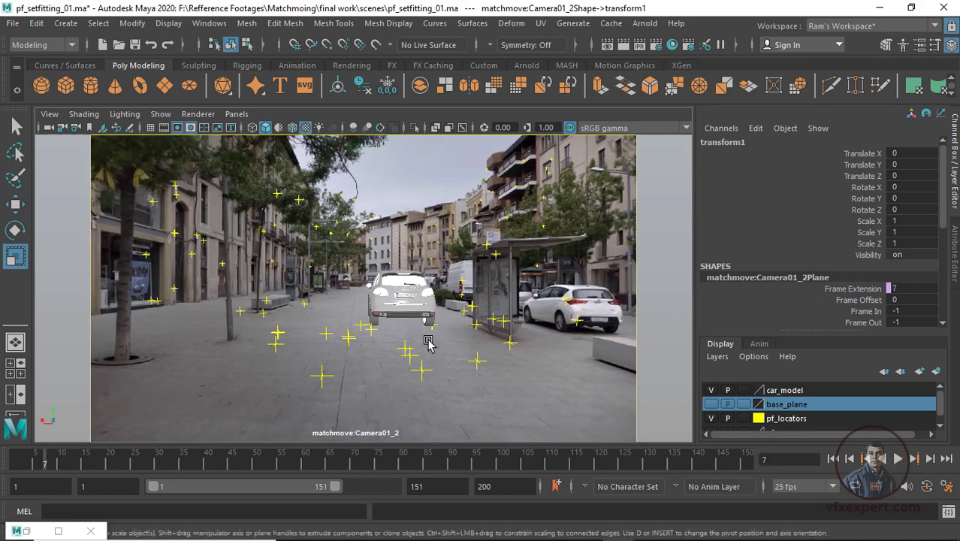
Step: Move the car along the X axis to a Translate X of about 0.458
left_click(416, 297)
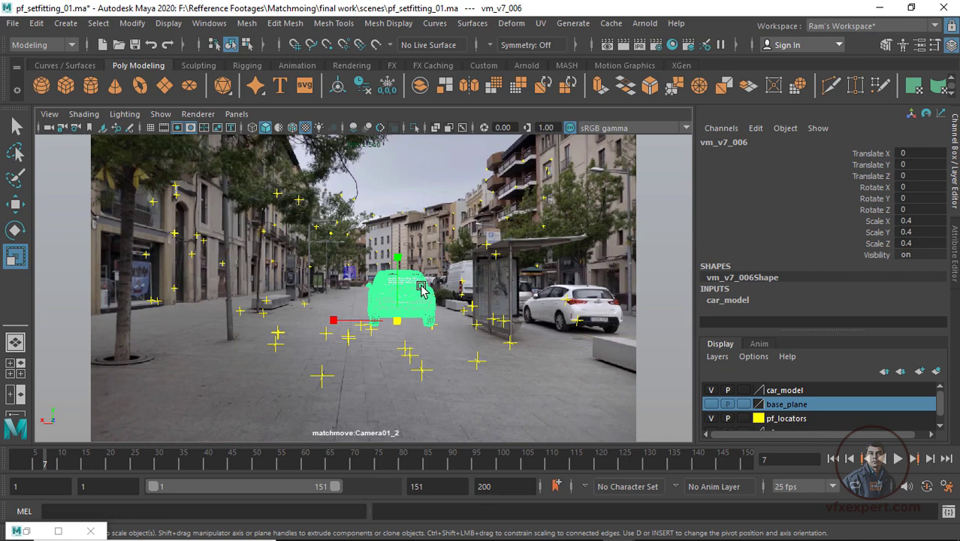
key("w")
left_click_drag(339, 319, 300, 317)
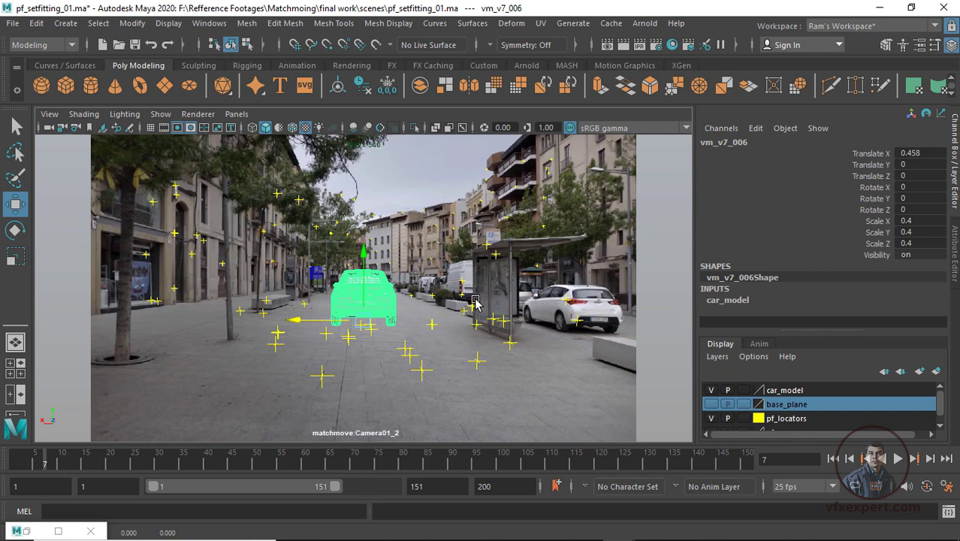
Step: Snap the car onto the pavement locator Auto000372_68, clear the selection and play the shot to frame 26 to check the fit
left_click(434, 325)
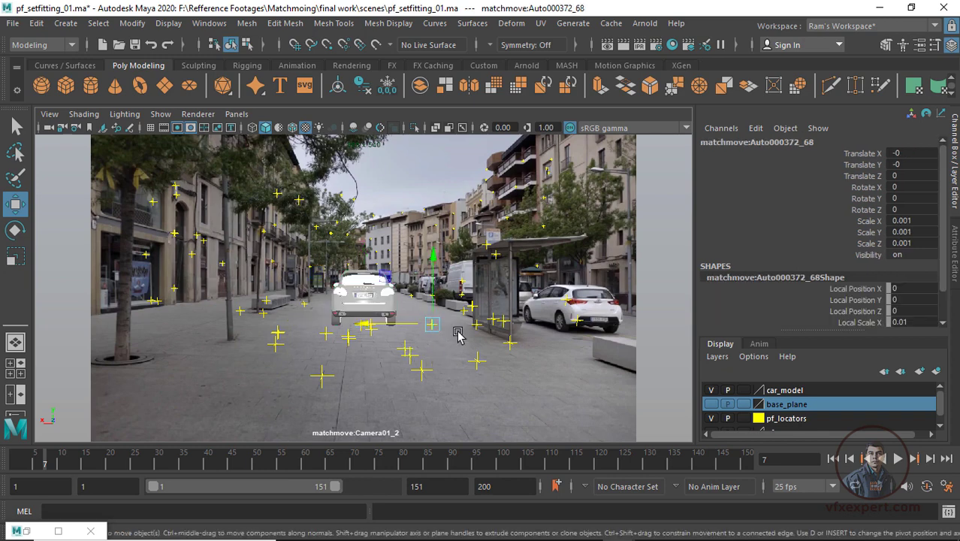
left_click(366, 299)
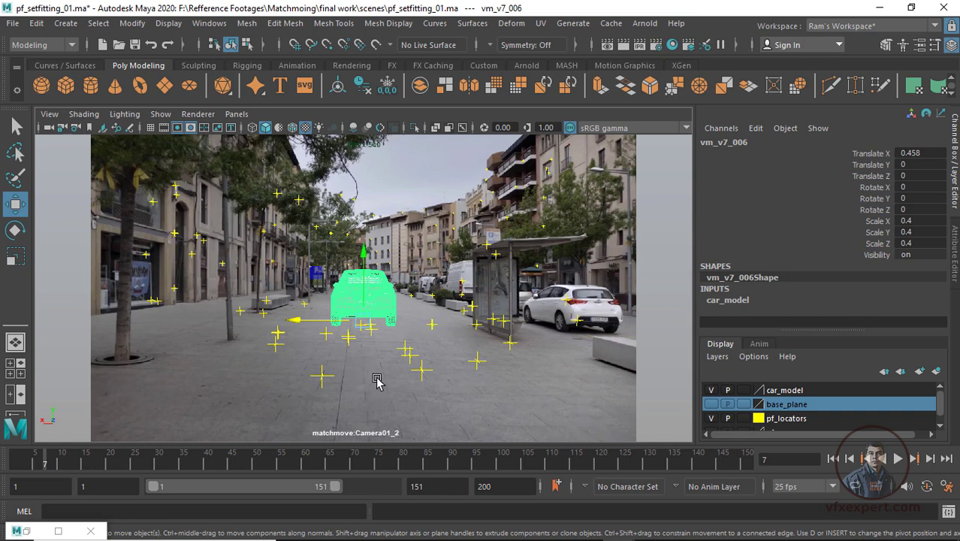
key("v")
left_click_drag(364, 321, 467, 343)
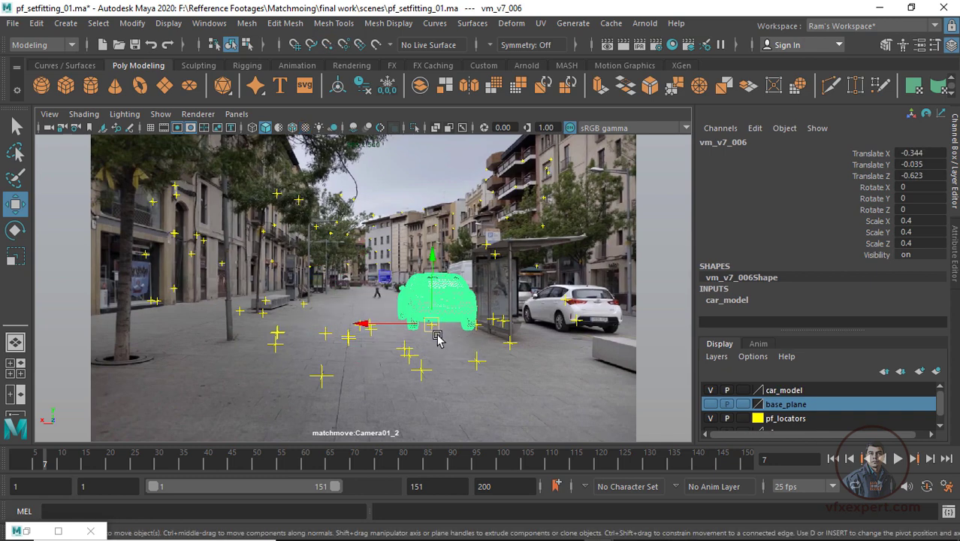
left_click(540, 384)
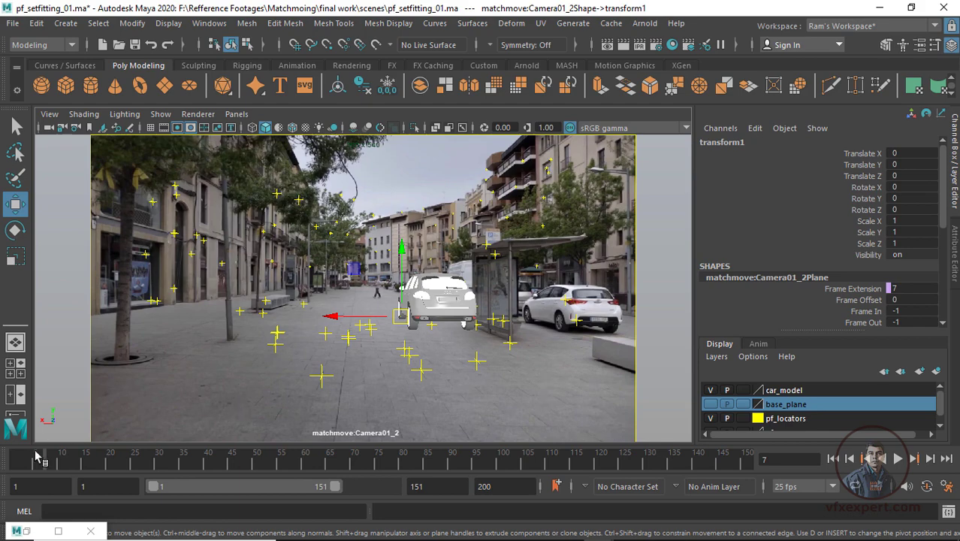
key("alt+v")
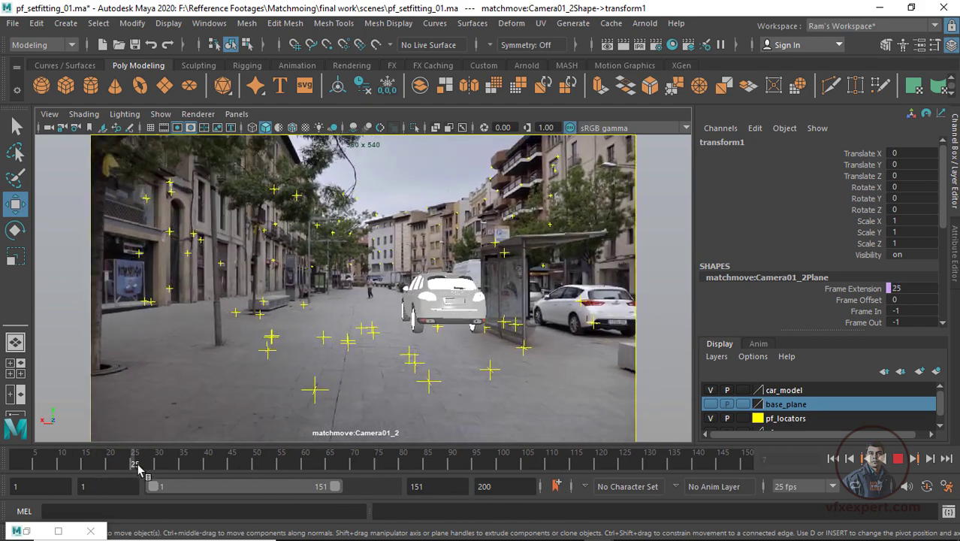
key("alt+v")
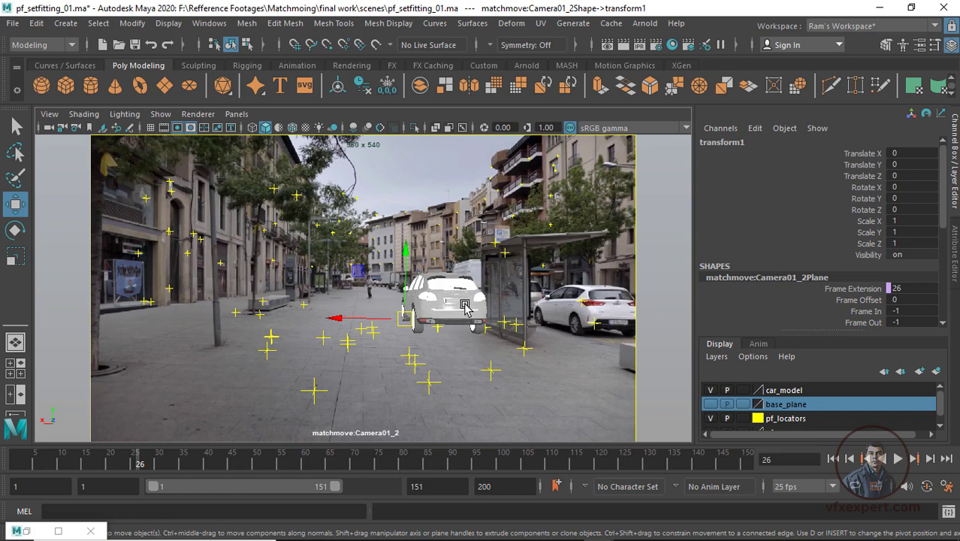
Step: Set the car's Scale X, Y and Z to 0.35 and clear the selection
left_click(471, 304)
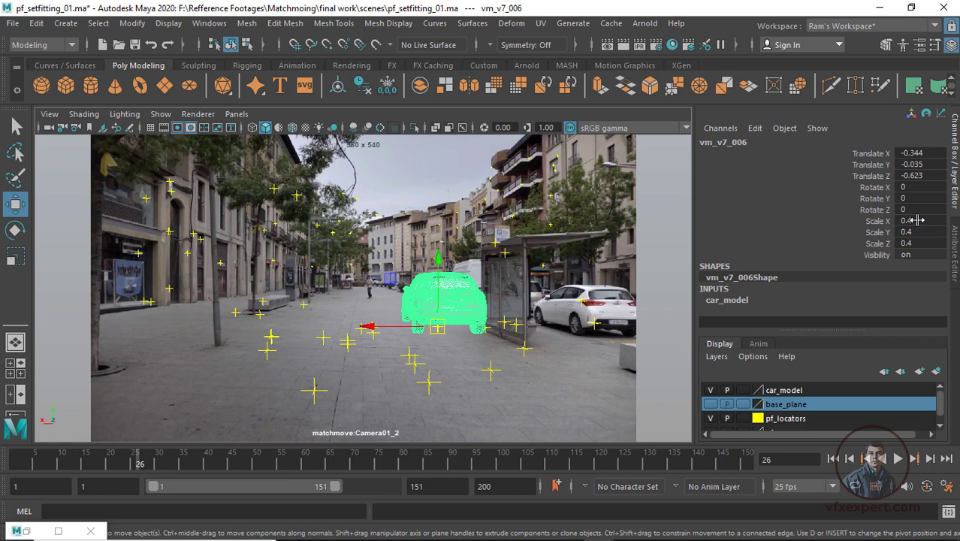
left_click_drag(917, 218, 917, 242)
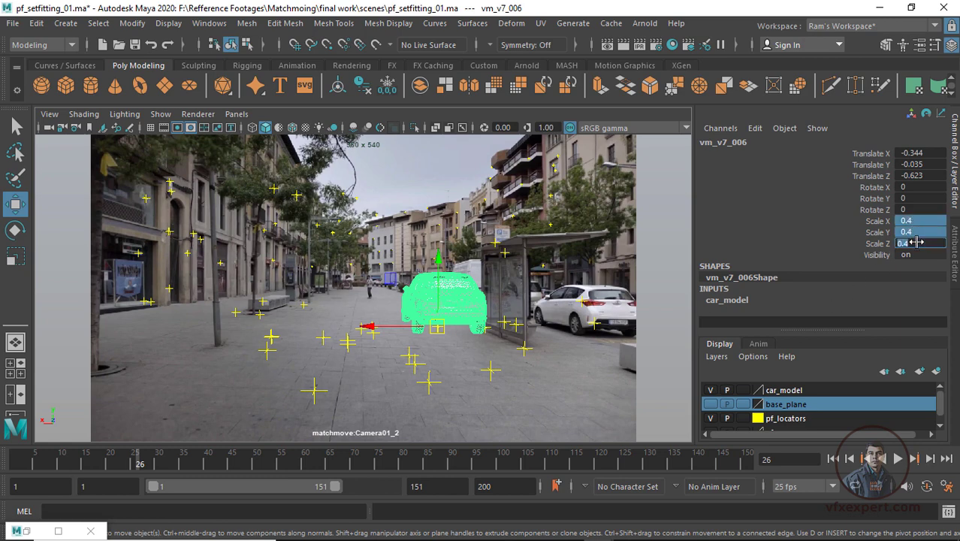
key("Return")
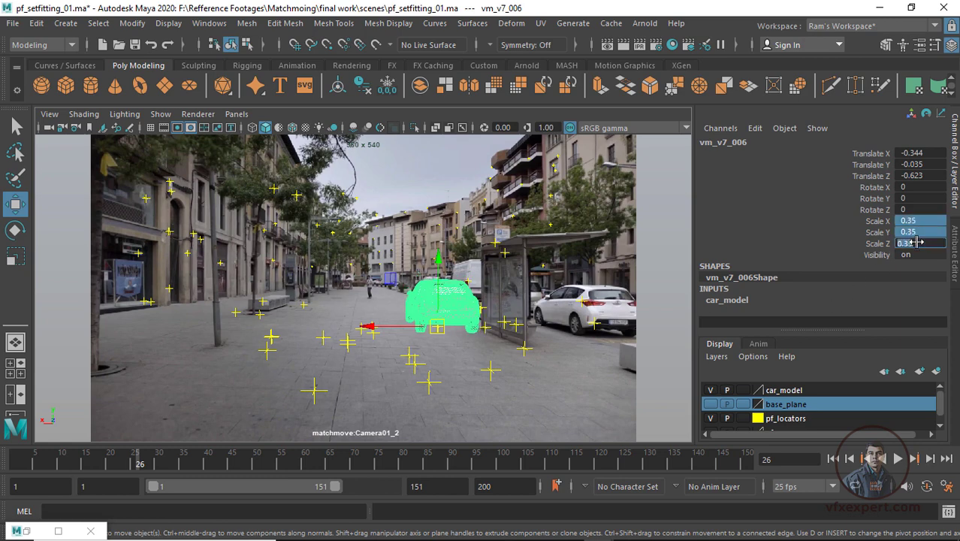
left_click(522, 355)
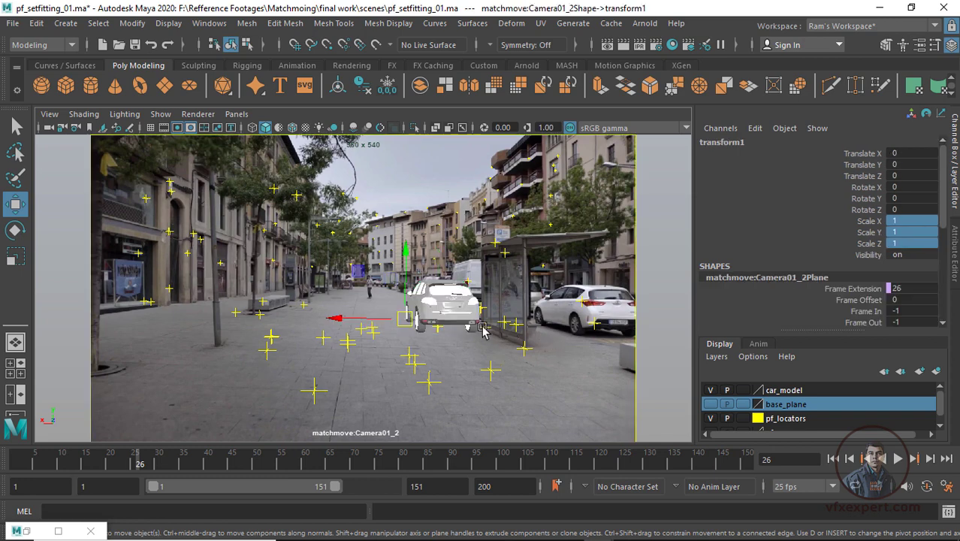
left_click(655, 339)
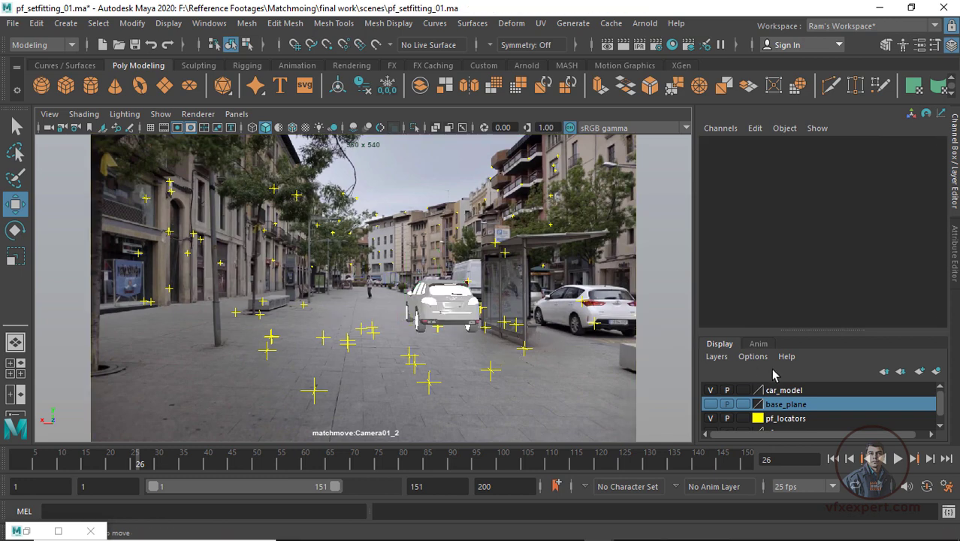
Step: Hide the pf_locators layer and play the shot from frame 1 to check the car's tracking
left_click(711, 418)
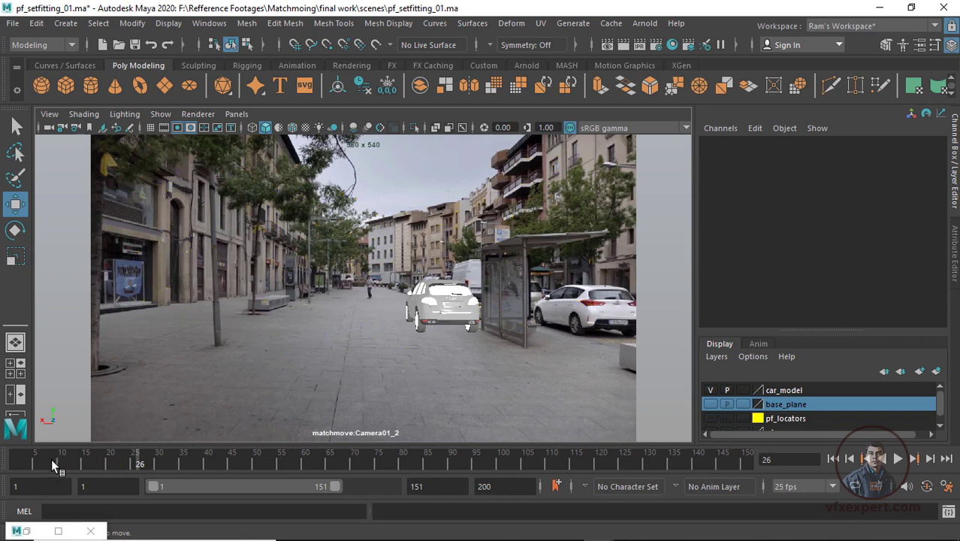
left_click_drag(51, 458, 11, 459)
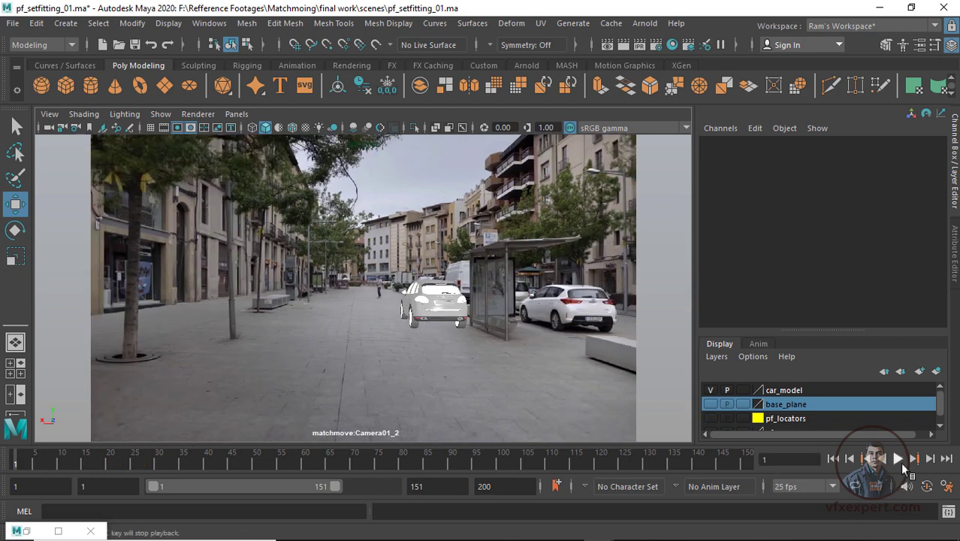
left_click(898, 460)
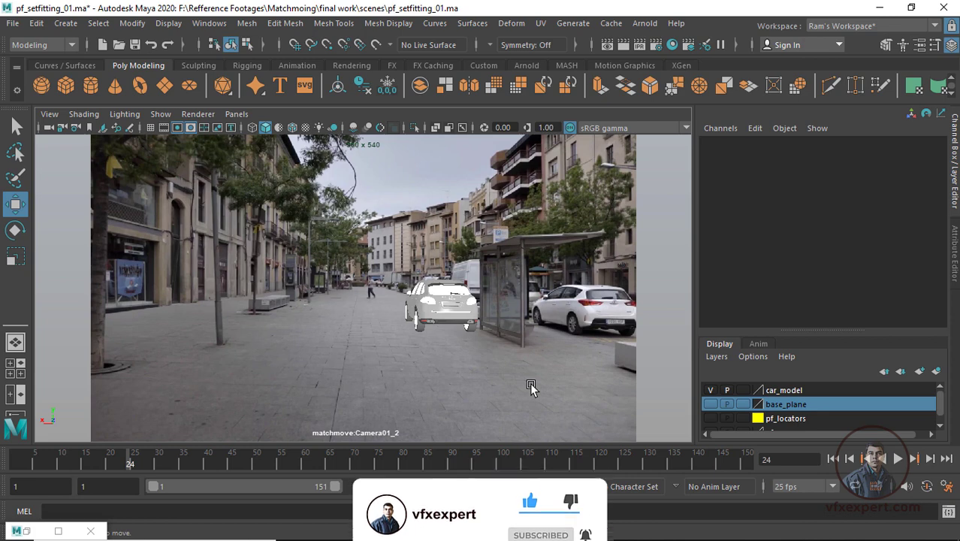
Step: Save the scene and set the animation end frame to 151
key("ctrl+s")
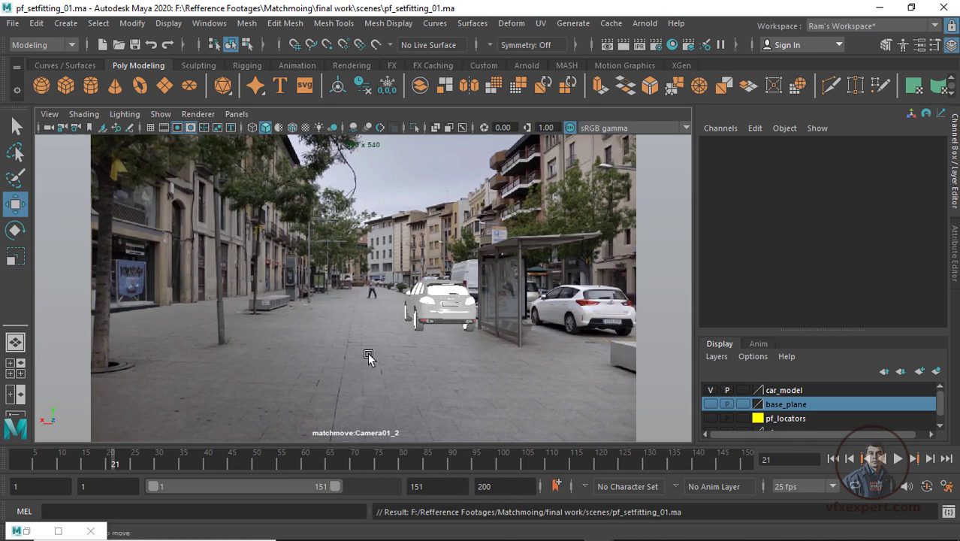
double_click(501, 488)
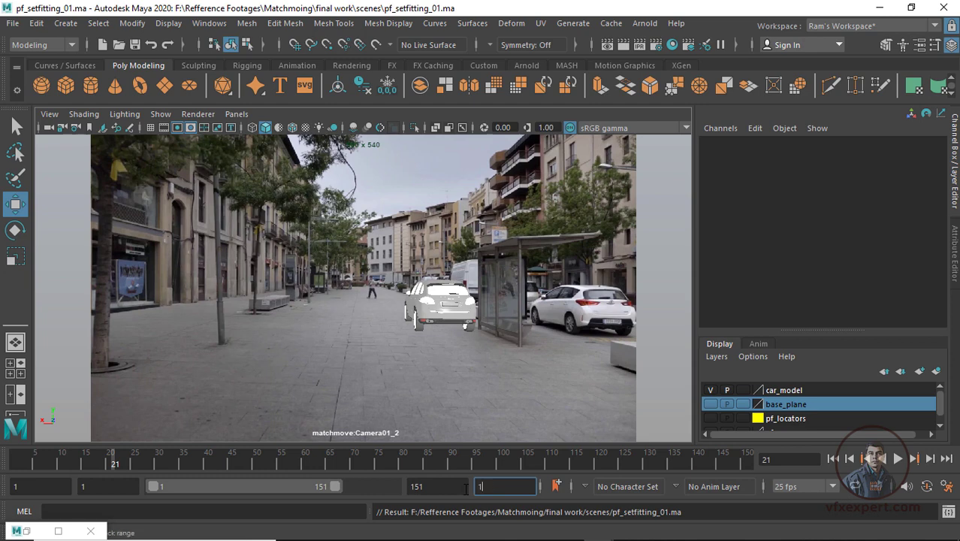
type("151")
key("Return")
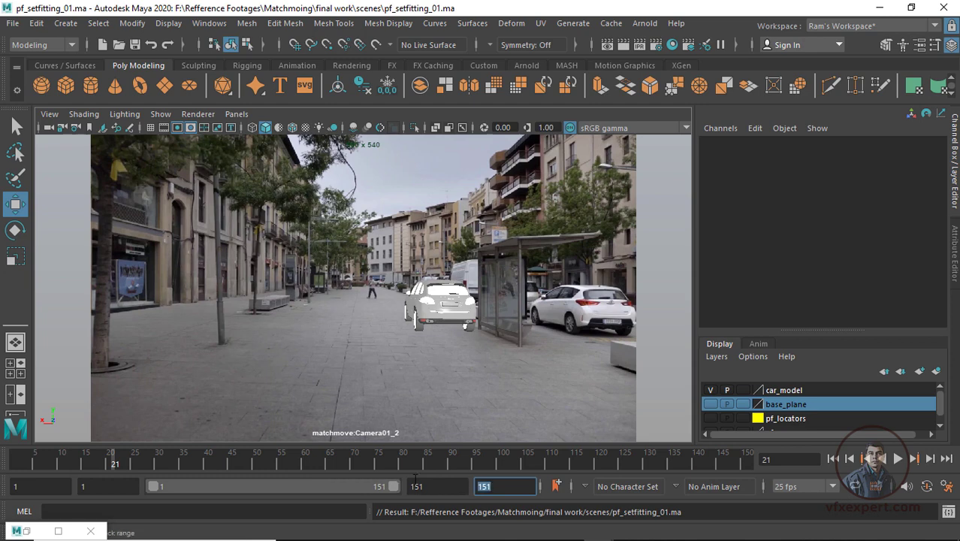
Step: Open the Playblast options and choose avi as the output format
right_click(388, 465)
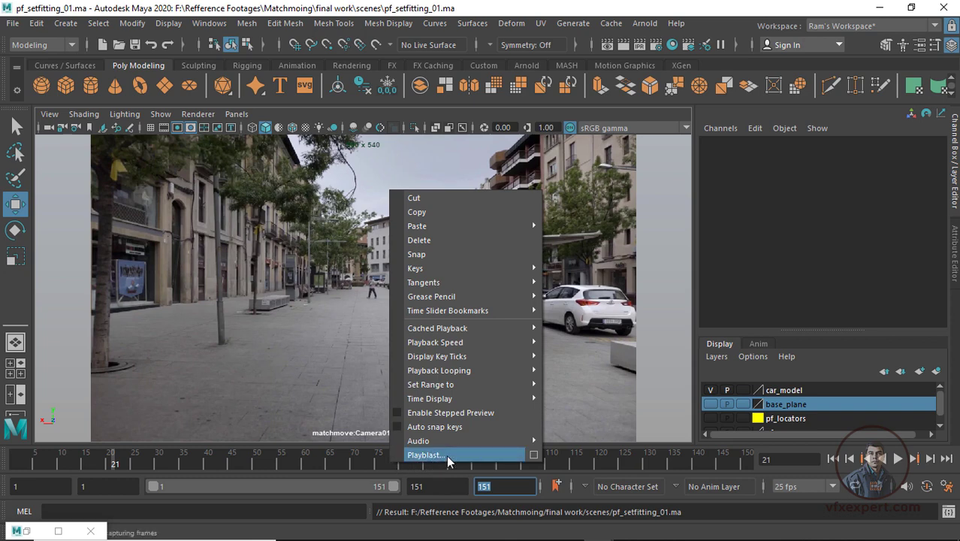
left_click(534, 455)
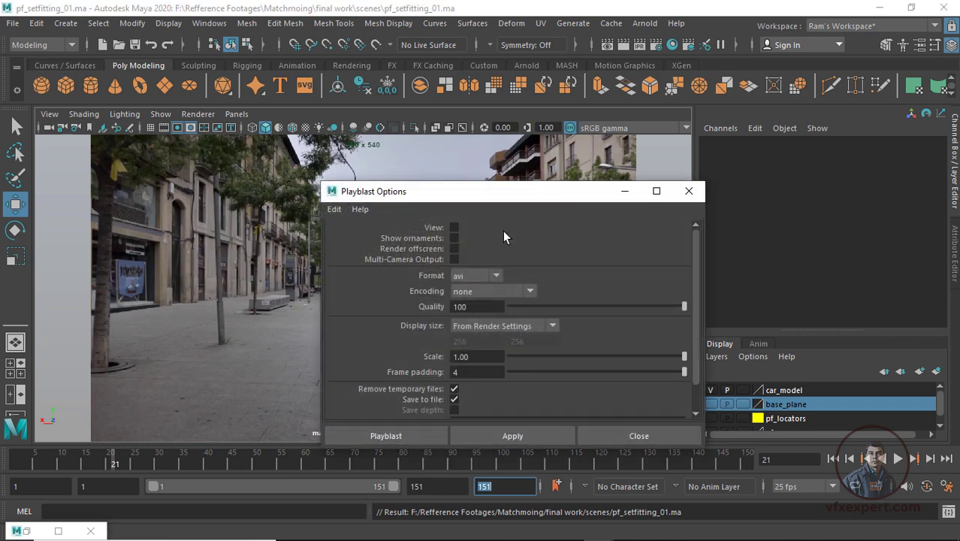
left_click(461, 278)
left_click(458, 306)
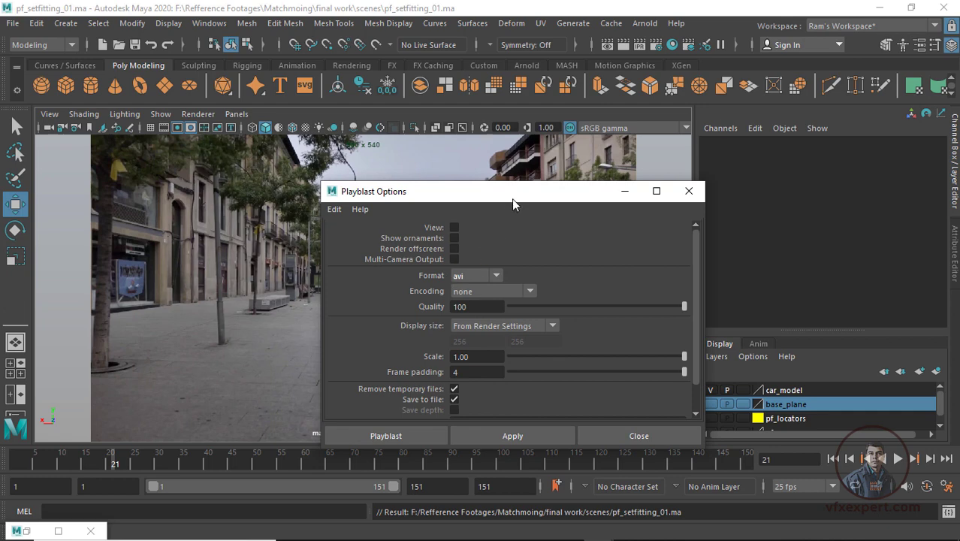
left_click_drag(512, 198, 526, 133)
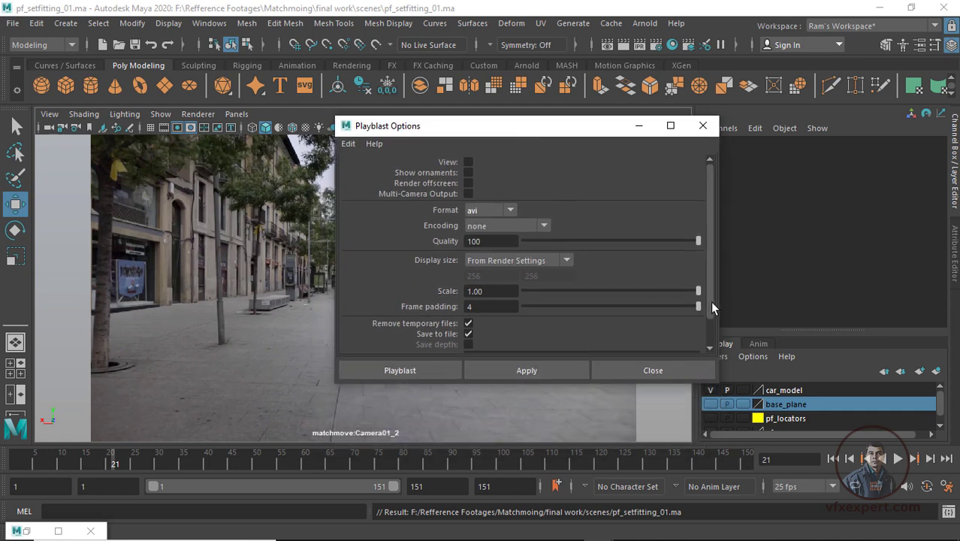
Step: Create the playblast as set_model in D:\New Vfx Footage\Matchmove With PFtrack,Maya,Nuke
scroll(712, 303, "down", 2)
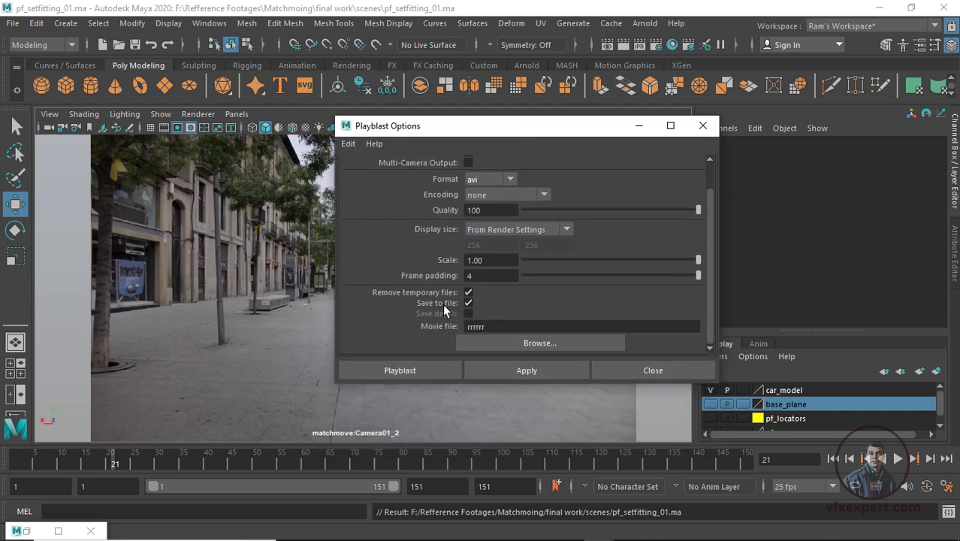
left_click(528, 342)
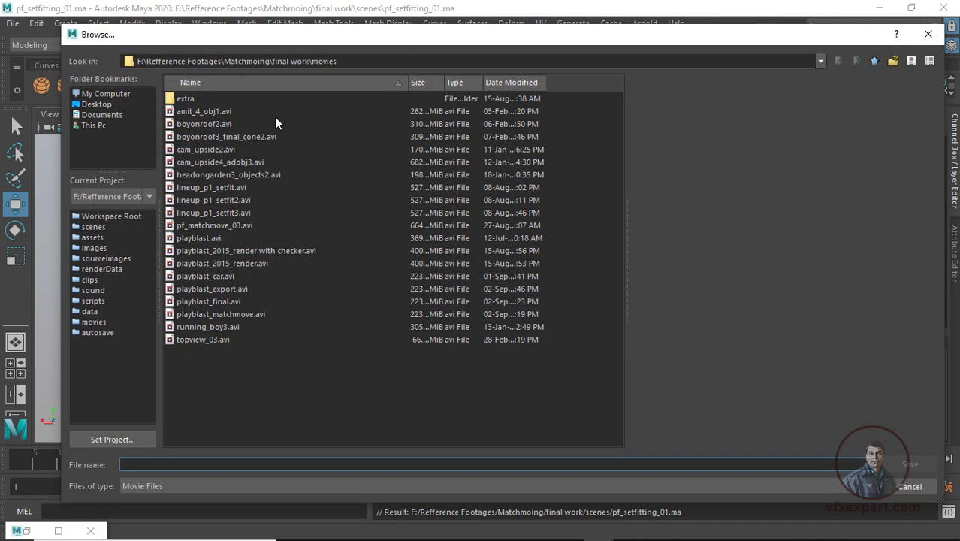
left_click(114, 95)
double_click(183, 111)
double_click(208, 174)
double_click(218, 111)
left_click(141, 465)
type("set_model")
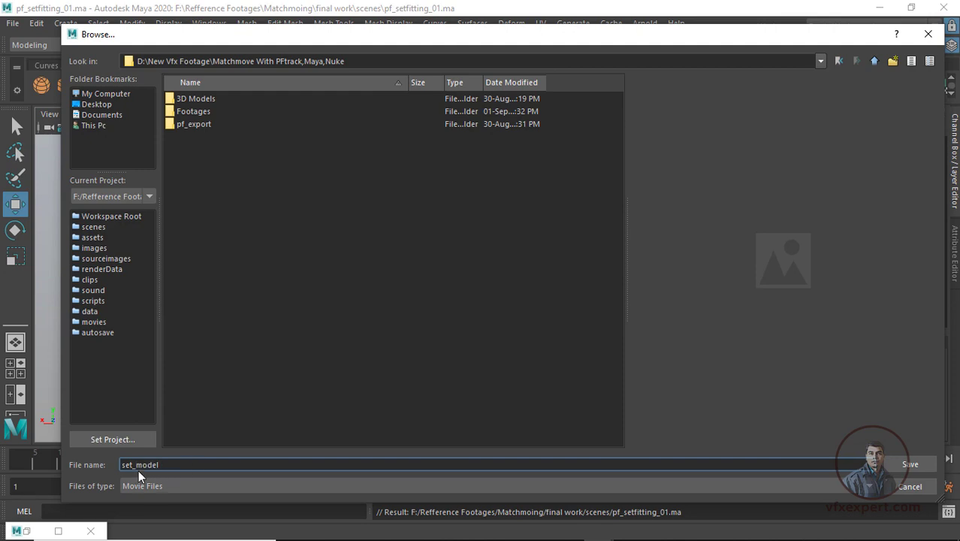
left_click(911, 466)
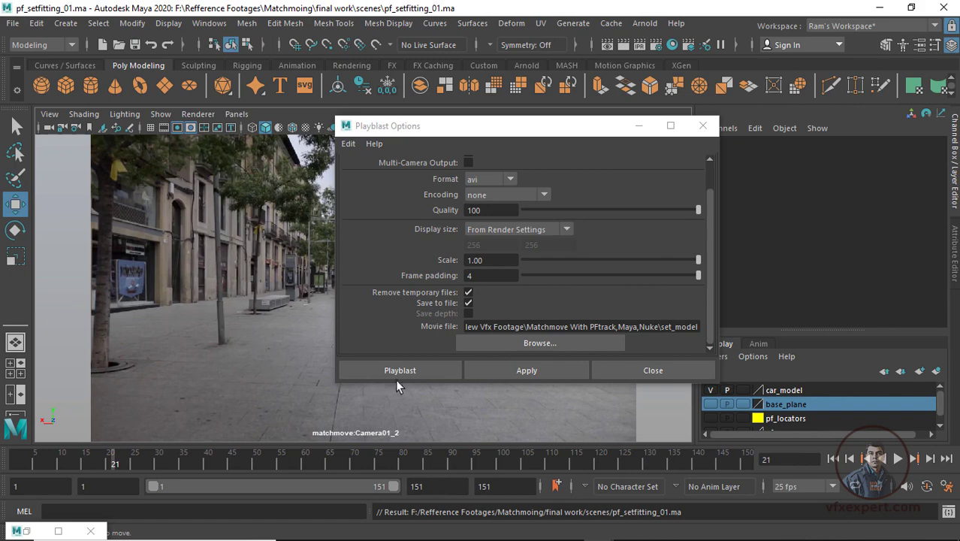
left_click(444, 373)
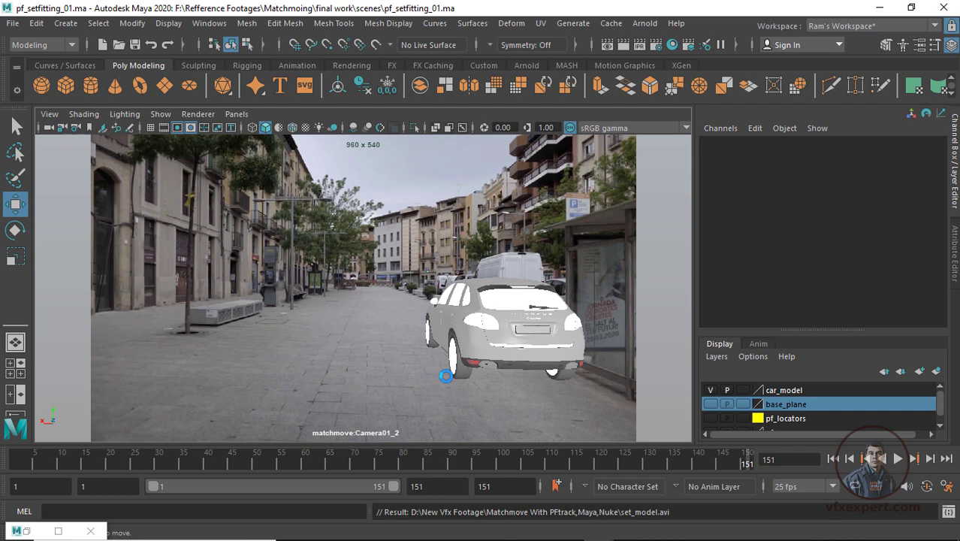
Step: Switch to File Explorer, open the set_model movie in Zoom Player, and pause and scrub it to review the car's tracking
left_click(881, 9)
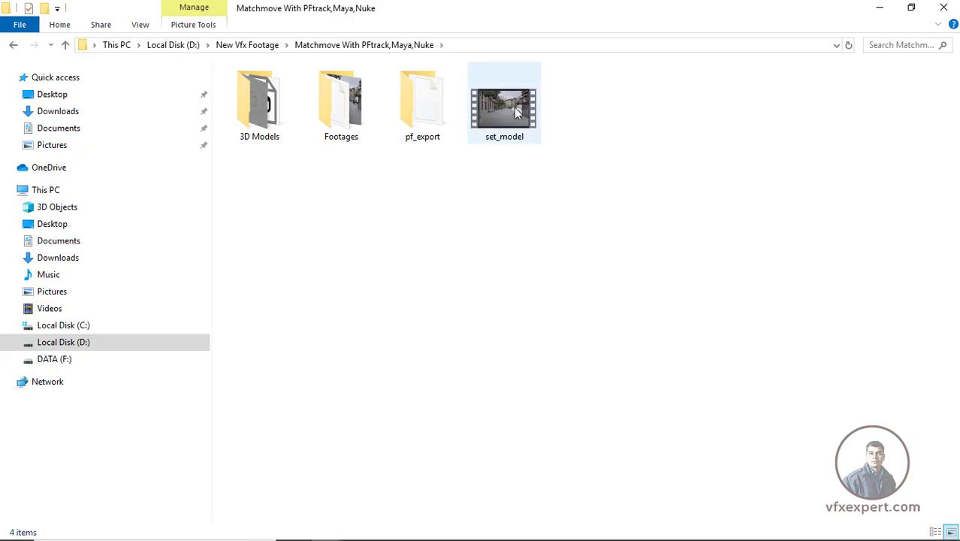
mouse_move(513, 112)
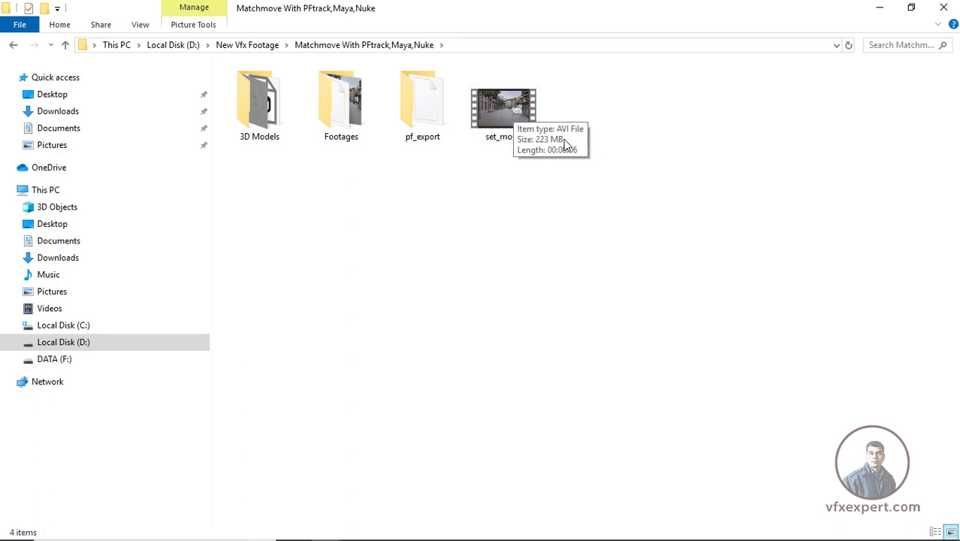
right_click(502, 107)
mouse_move(590, 195)
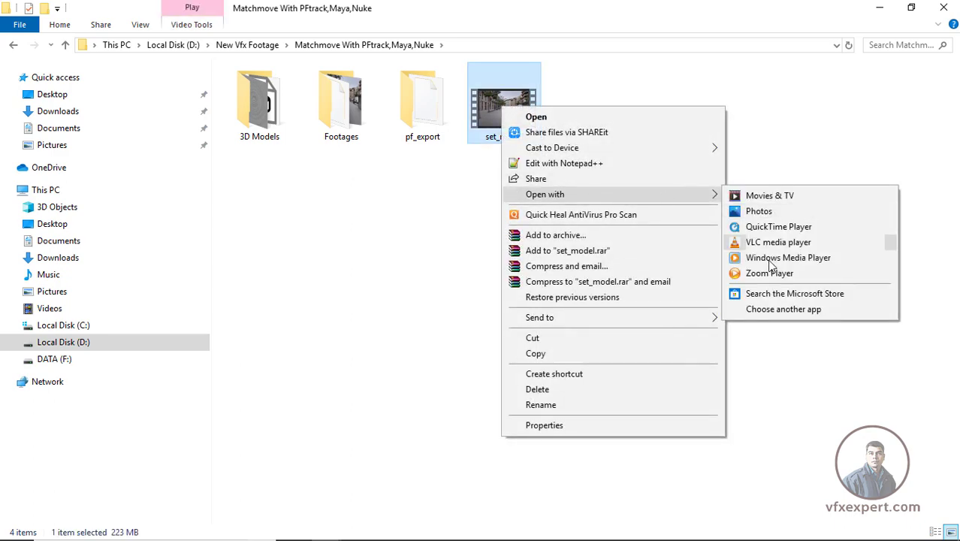
left_click(767, 271)
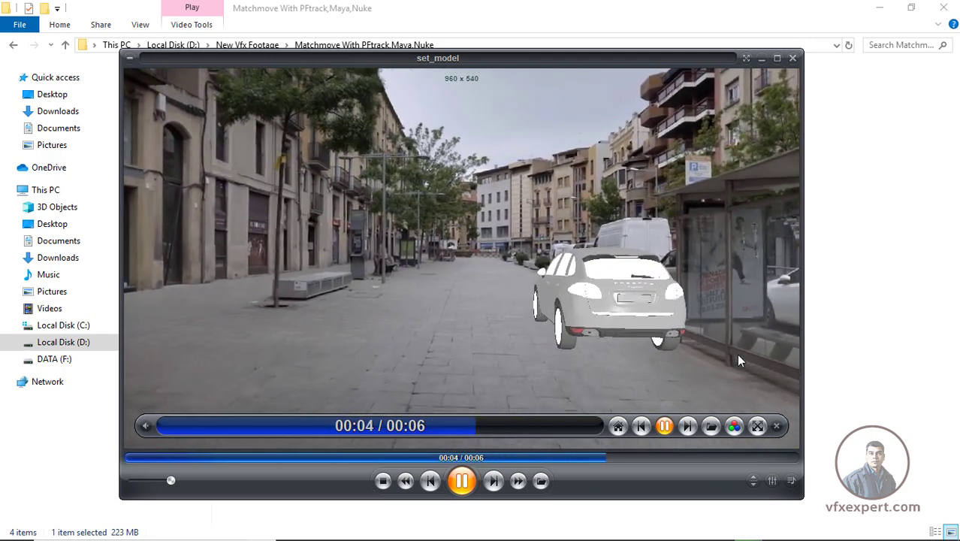
left_click(734, 360)
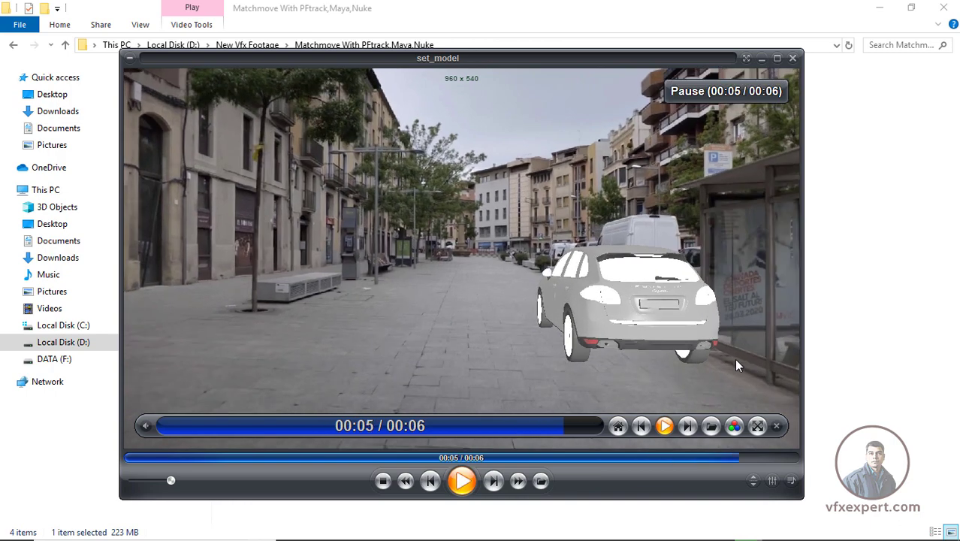
left_click(427, 426)
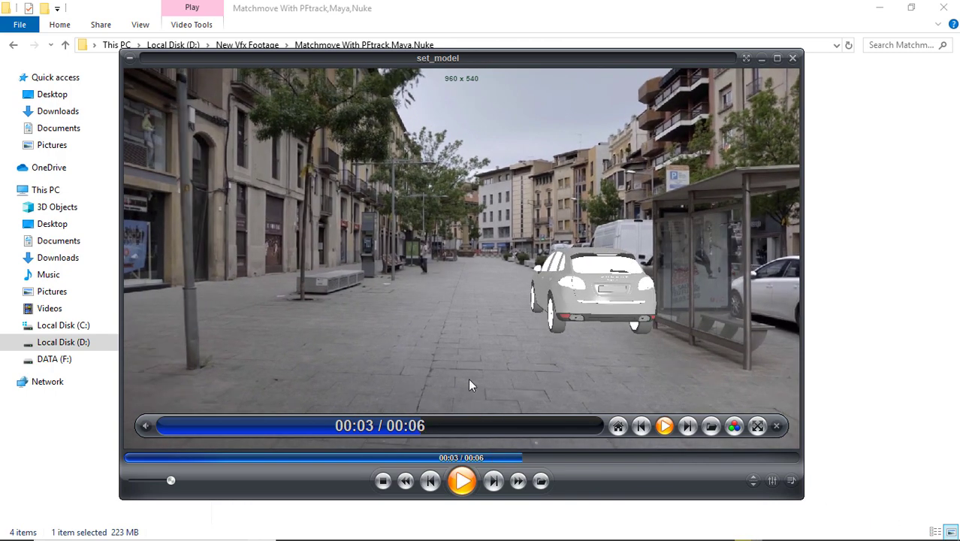